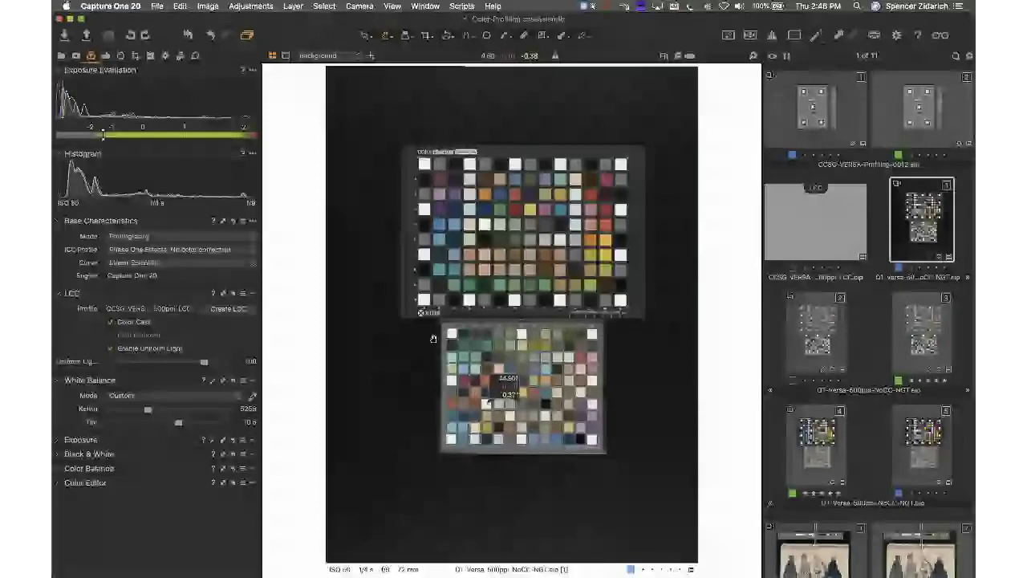
Step: Fit the whole page so both colour charts are in view
scroll(522, 416, up, 2)
scroll(521, 415, up, 3)
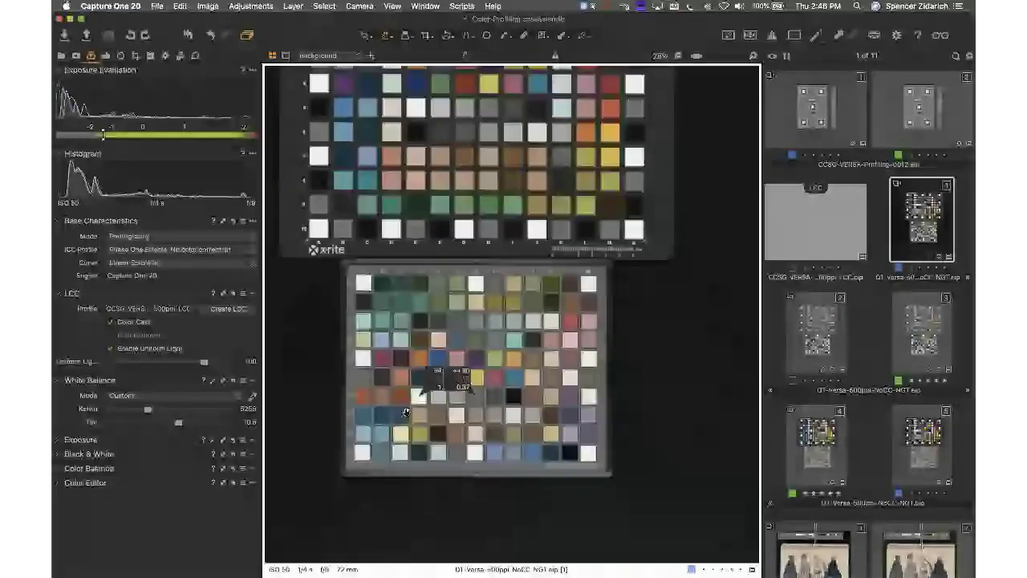
scroll(406, 412, up, 2)
scroll(398, 427, up, 2)
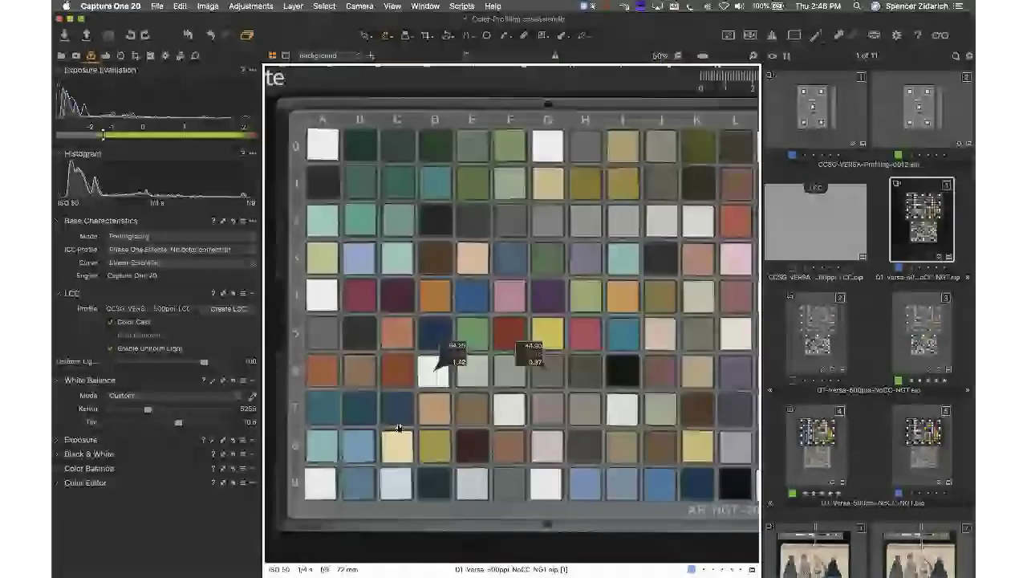
scroll(403, 416, right, 1)
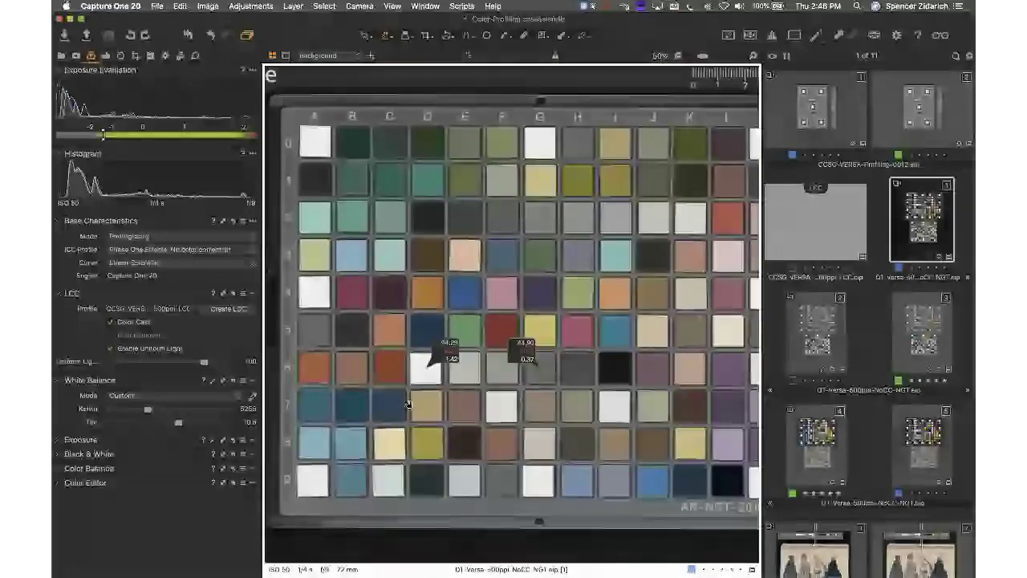
scroll(407, 404, down, 2)
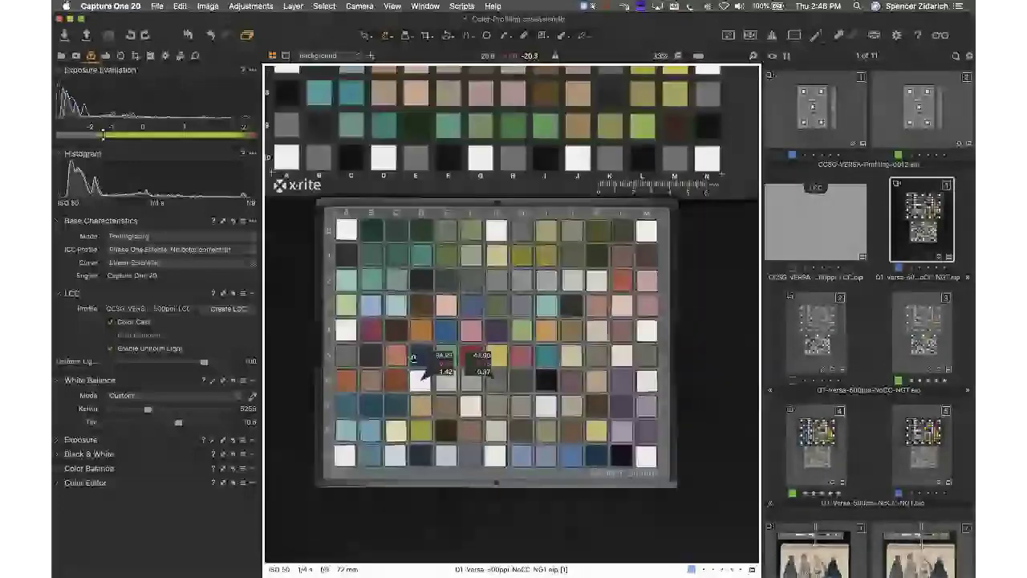
scroll(413, 358, down, 1)
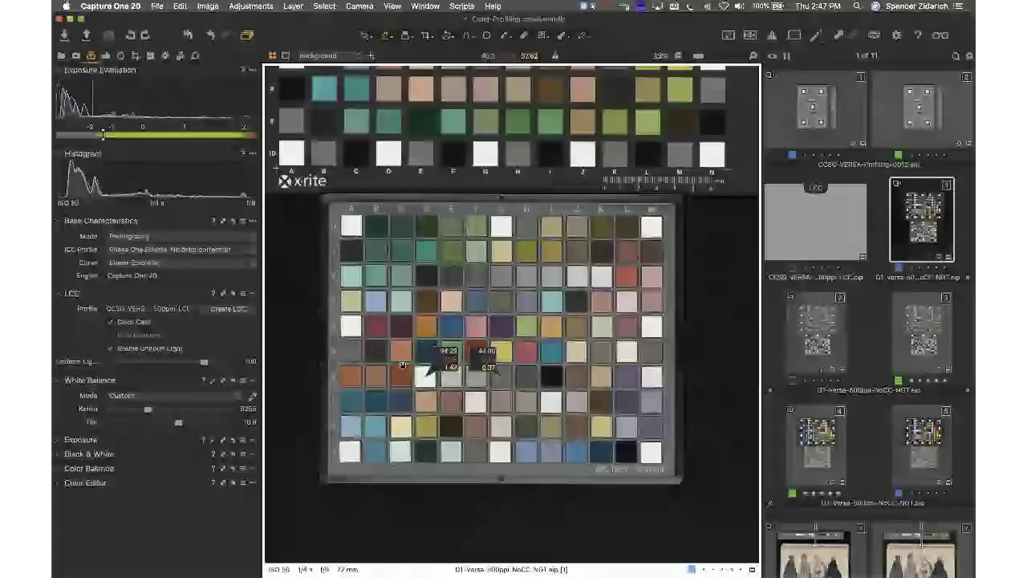
key(super+0)
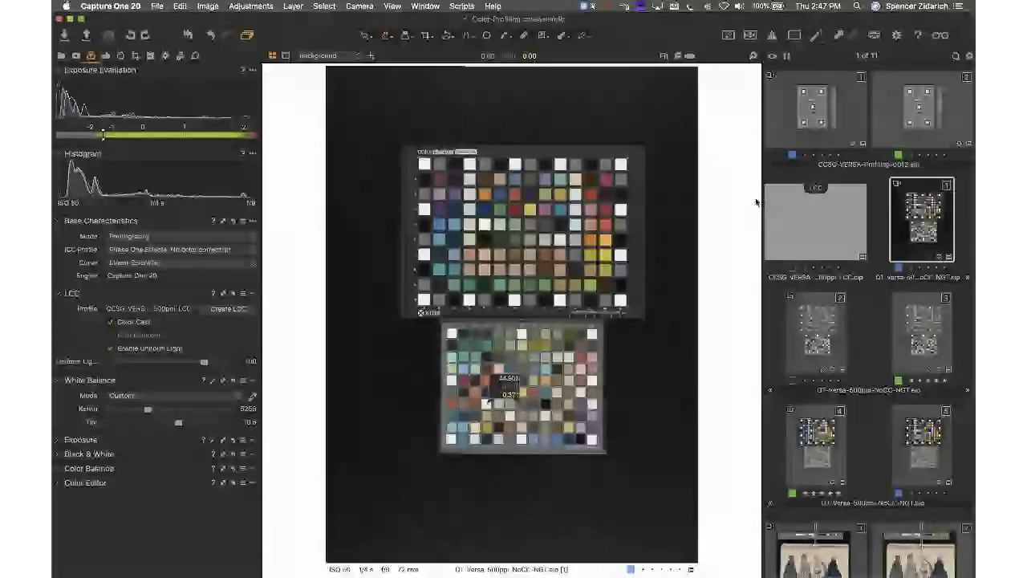
Step: Turn on Mouseposé click highlighting and bring up the copy-stand lighting diagram in Preview
click(592, 7)
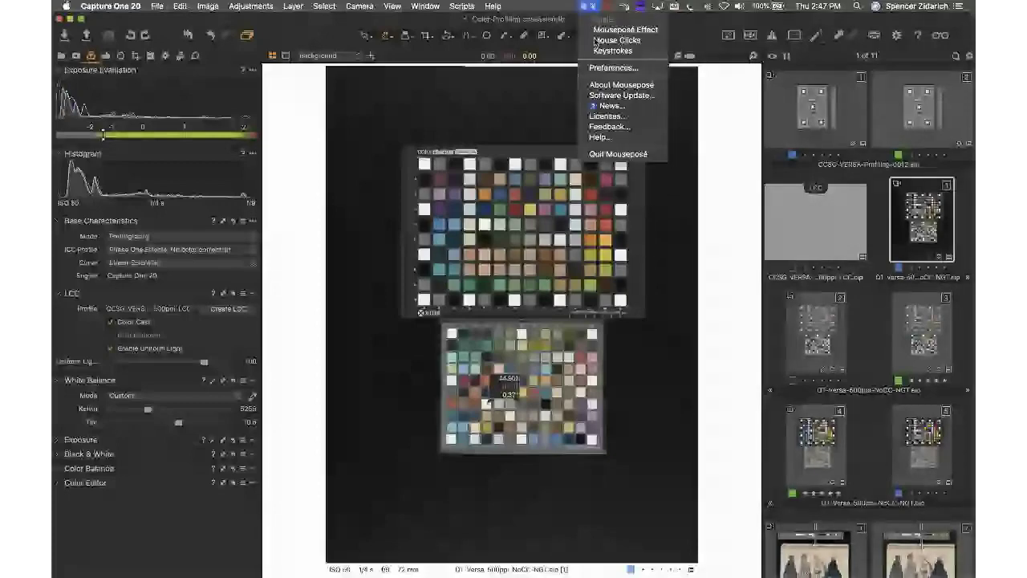
click(595, 41)
click(640, 34)
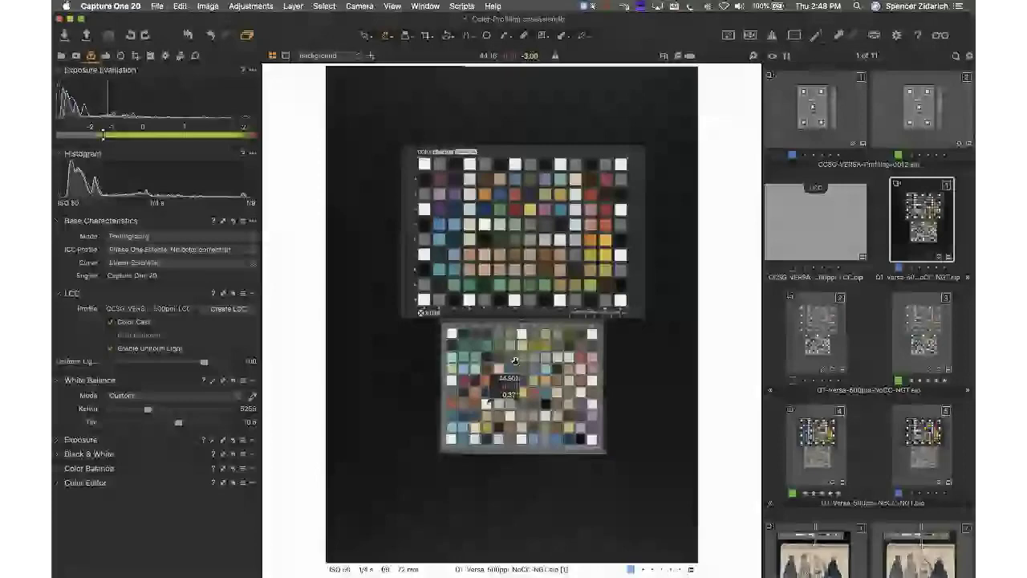
mouse_move(824, 573)
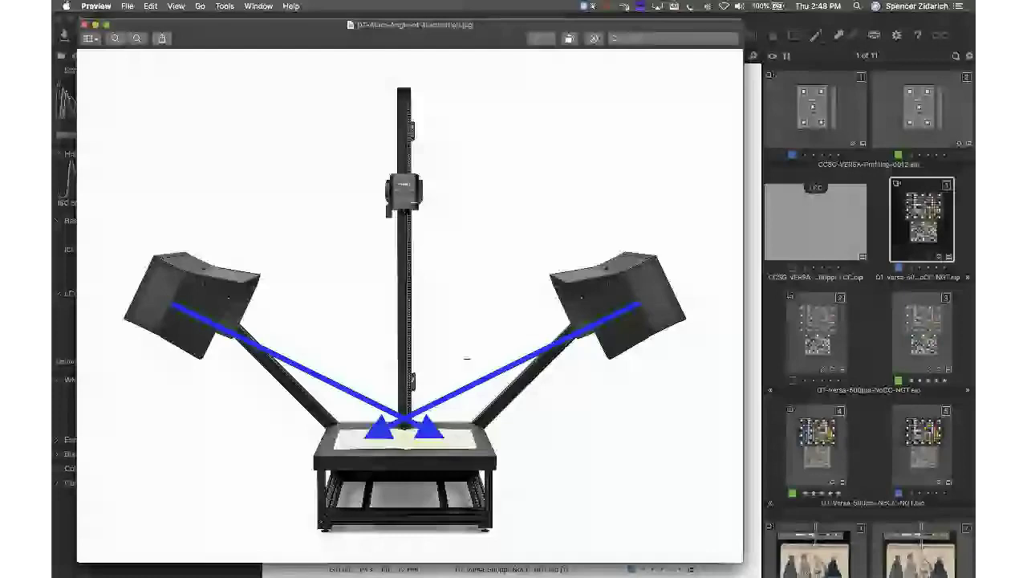
Step: Bring the Capture One chart image back in front of the Preview diagram
click(776, 23)
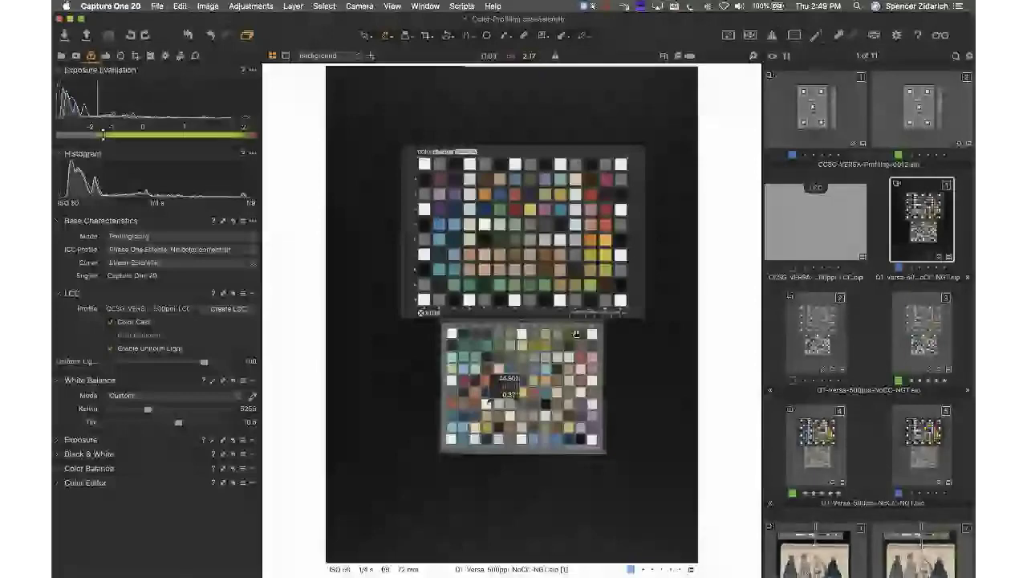
Step: Select the grey LCC shot, hide the thumbnail browser to enlarge it, and place a readout
click(818, 235)
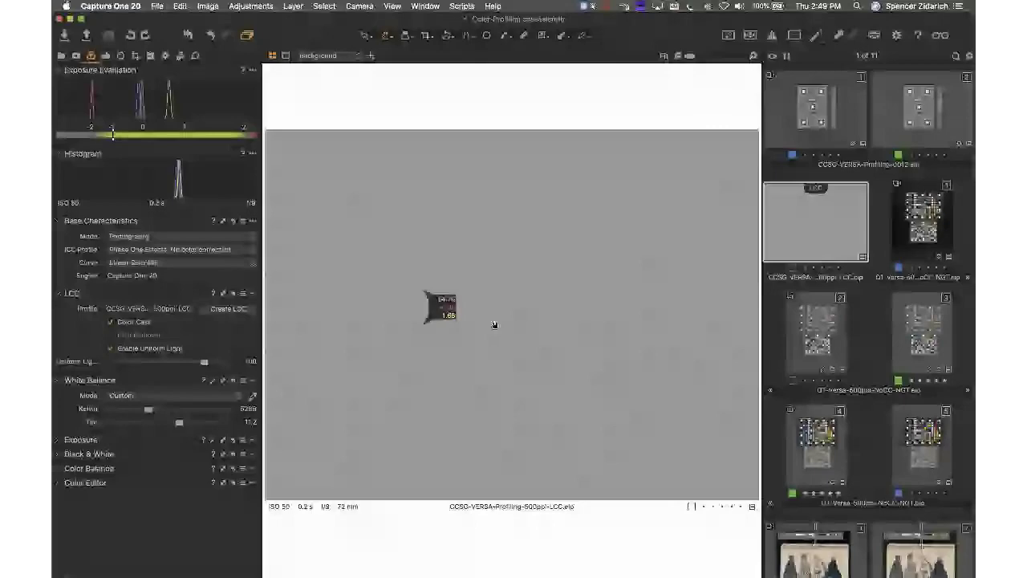
key(super+b)
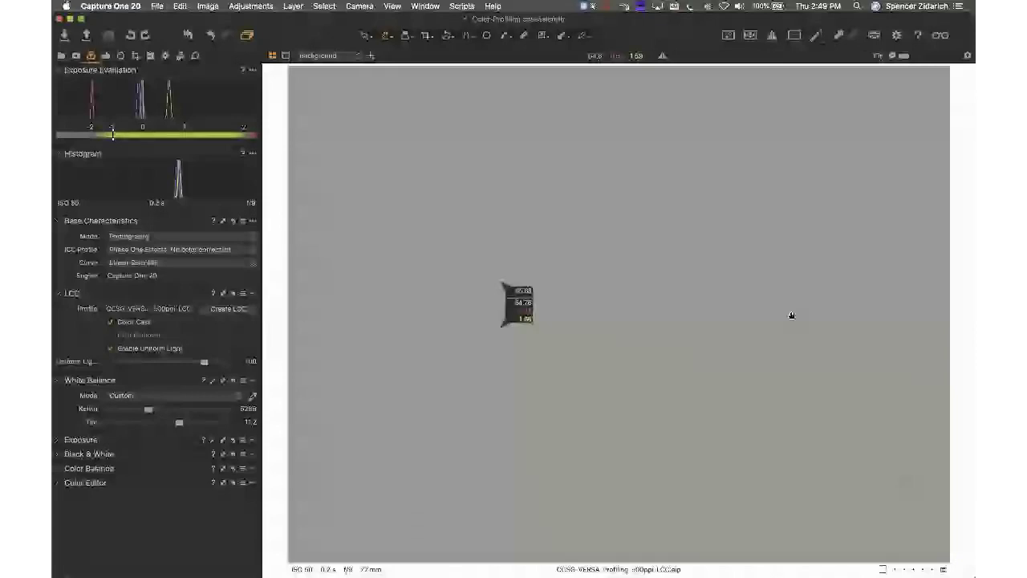
click(121, 343)
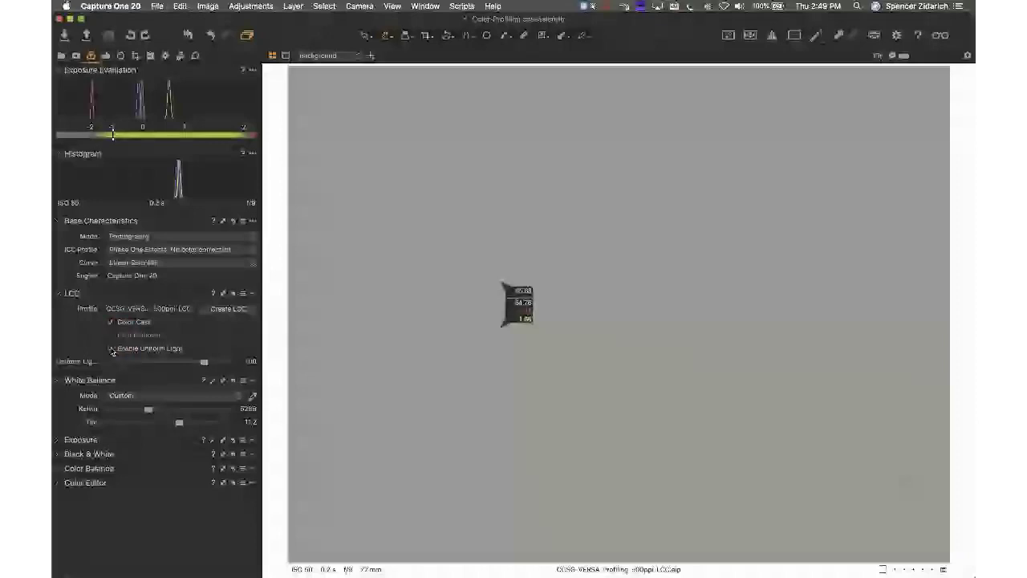
Step: Turn off LCC Color Cast and Uniform Light, then add readouts at top, centre and bottom corners
click(112, 351)
click(623, 78)
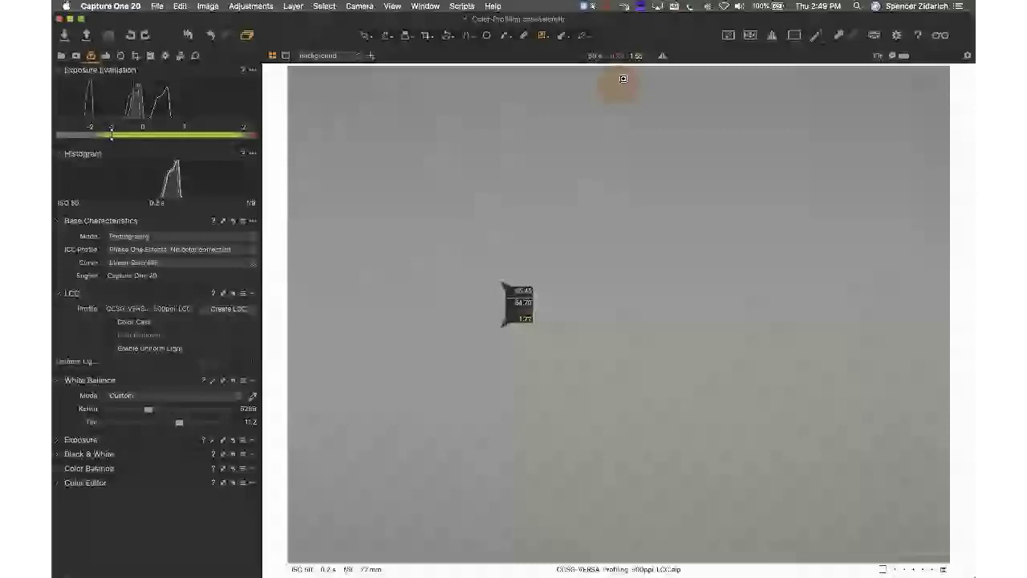
click(622, 78)
click(620, 294)
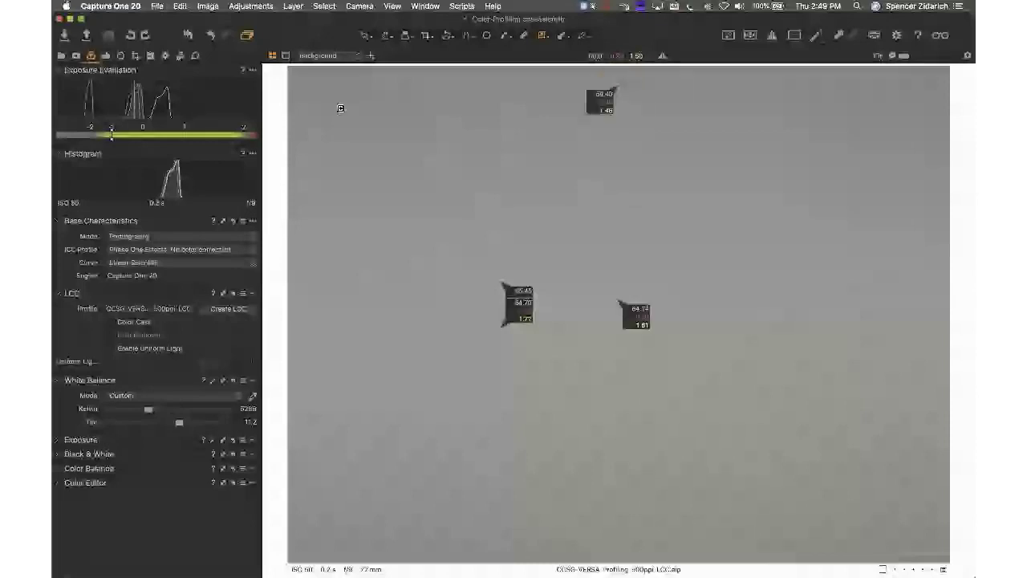
click(328, 109)
click(635, 529)
click(323, 542)
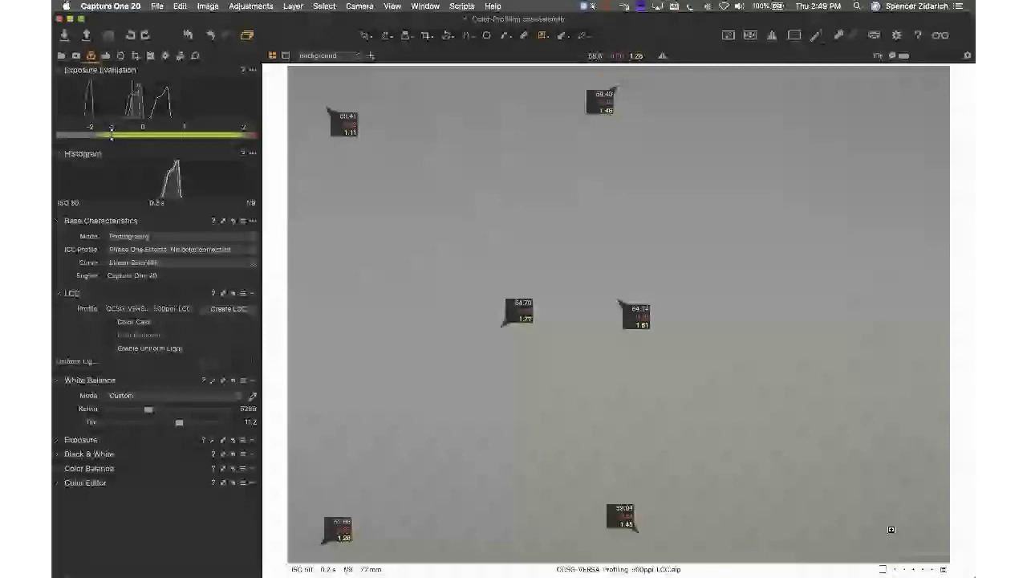
click(901, 532)
Step: Add readouts at the right side and inner areas, move the central one left, and re-enable both corrections
click(919, 95)
click(906, 320)
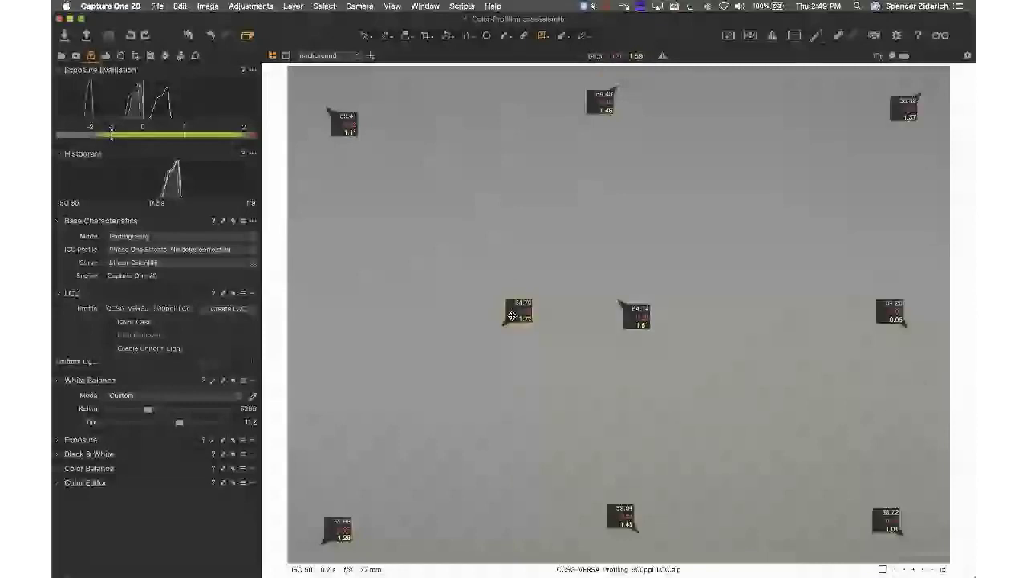
drag(512, 316, 347, 315)
click(489, 229)
click(754, 228)
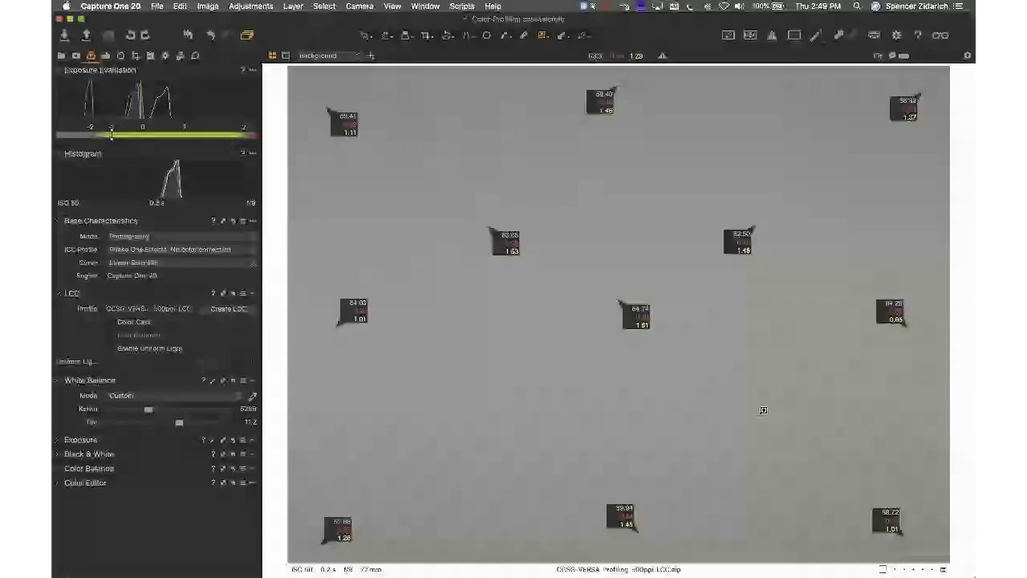
click(758, 411)
click(498, 406)
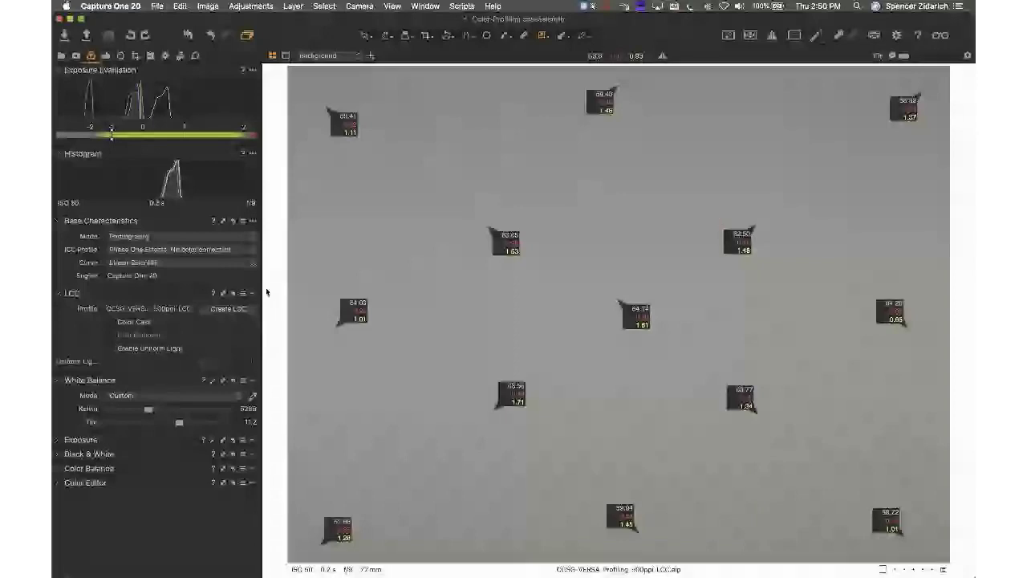
click(231, 349)
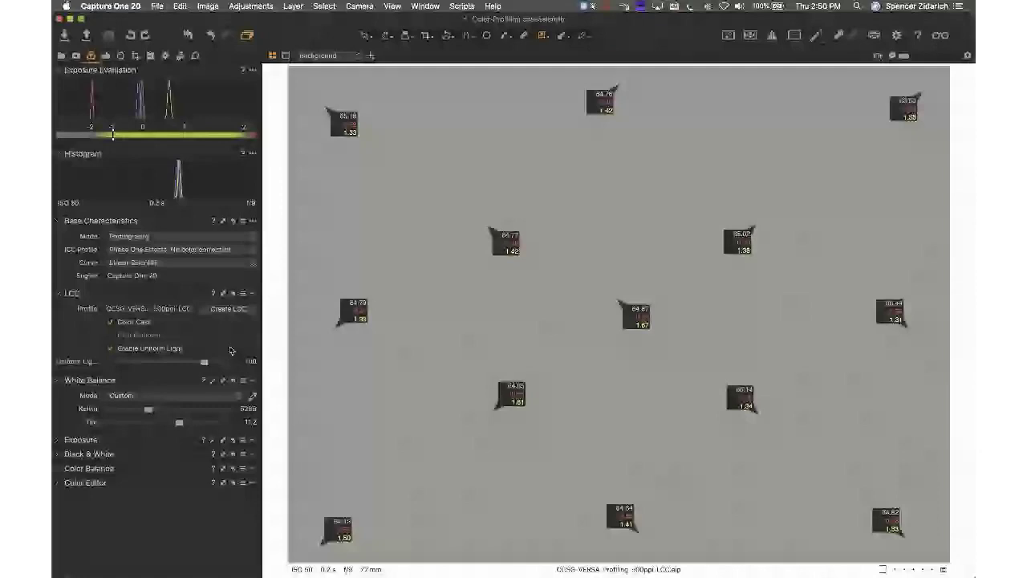
click(146, 352)
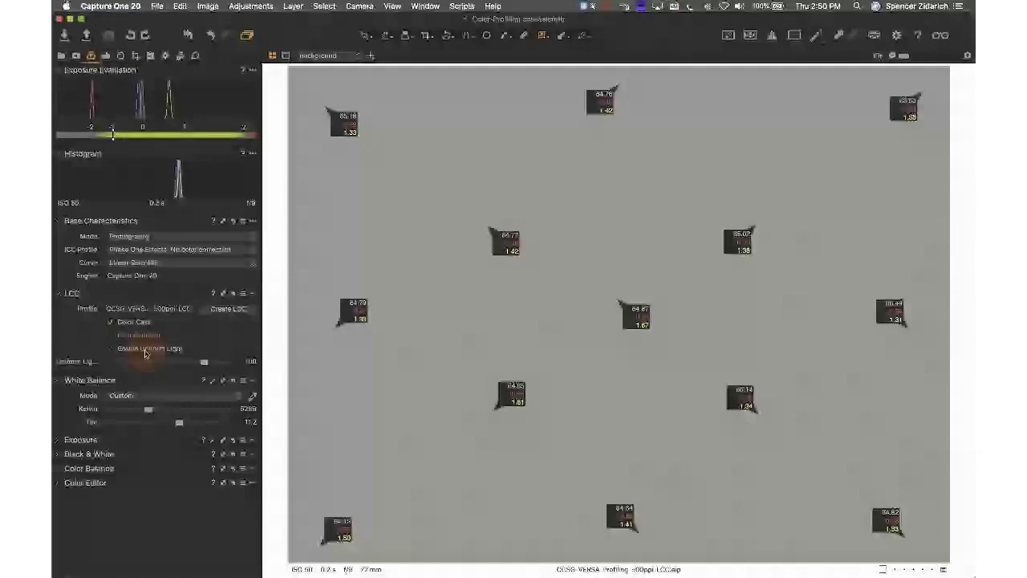
click(146, 350)
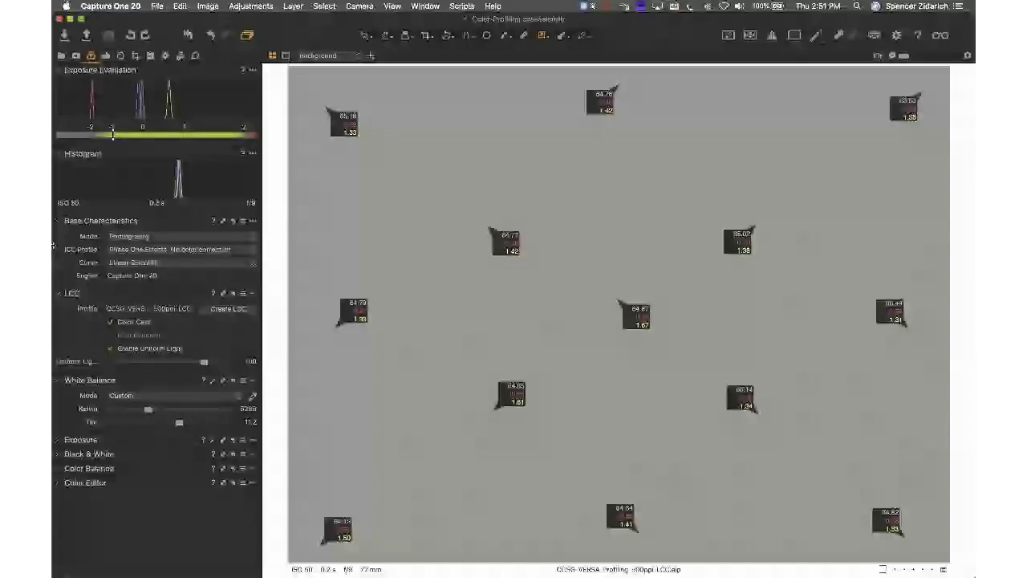
click(87, 250)
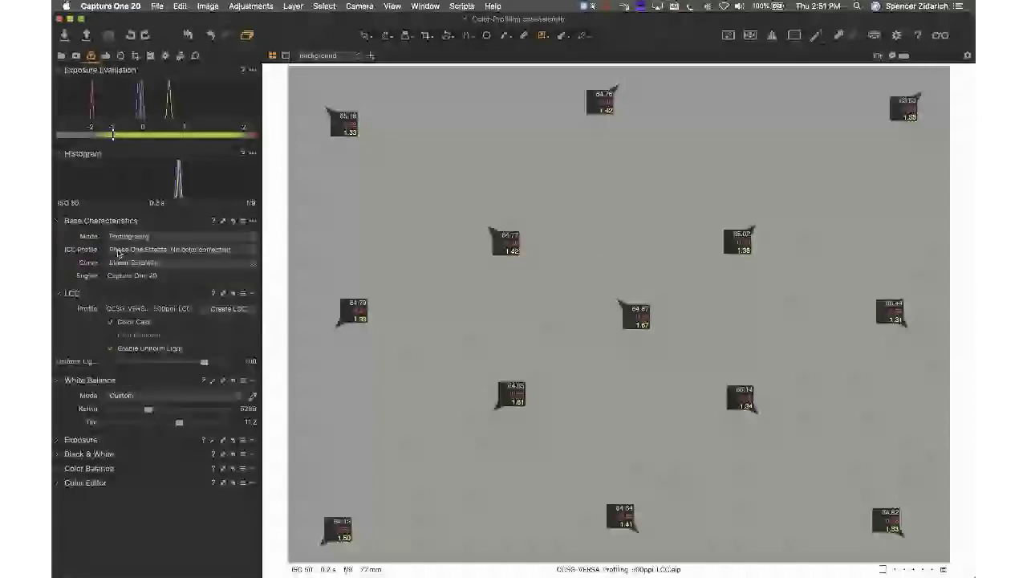
Step: Keep the ICC profile on Phase One Effects: No color correction and set the curve to Linear Response
click(118, 251)
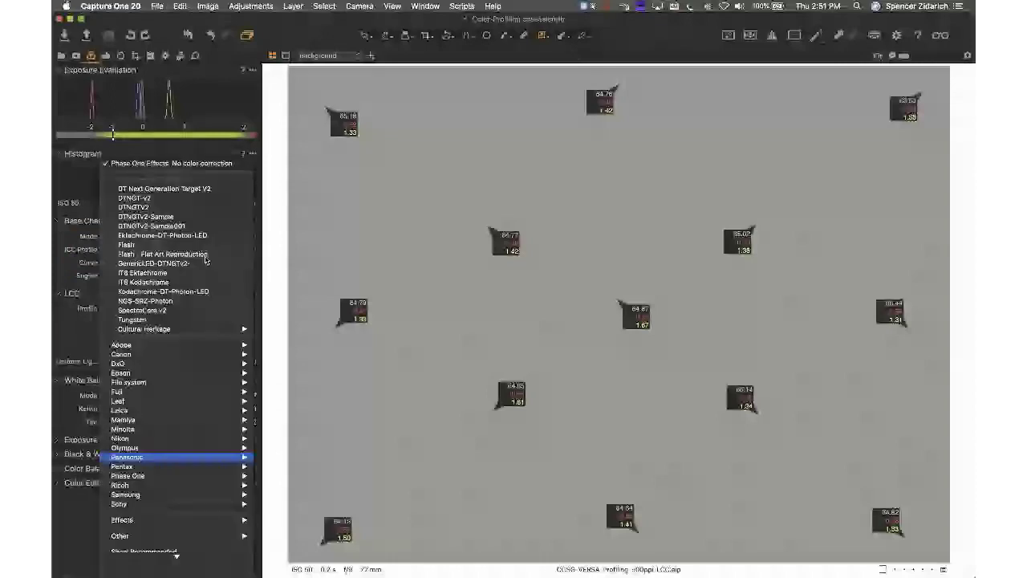
mouse_move(201, 419)
mouse_move(190, 523)
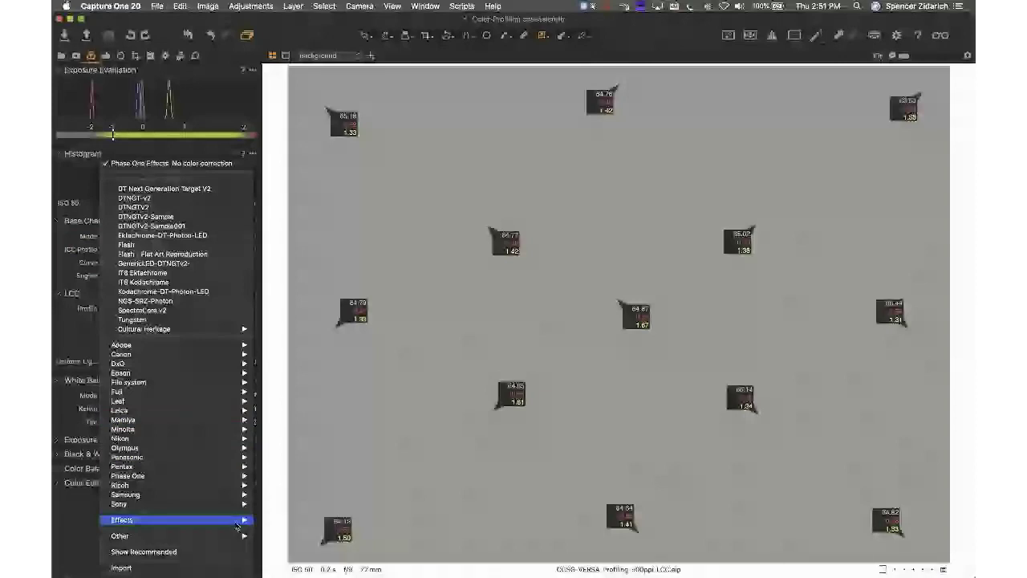
mouse_move(240, 522)
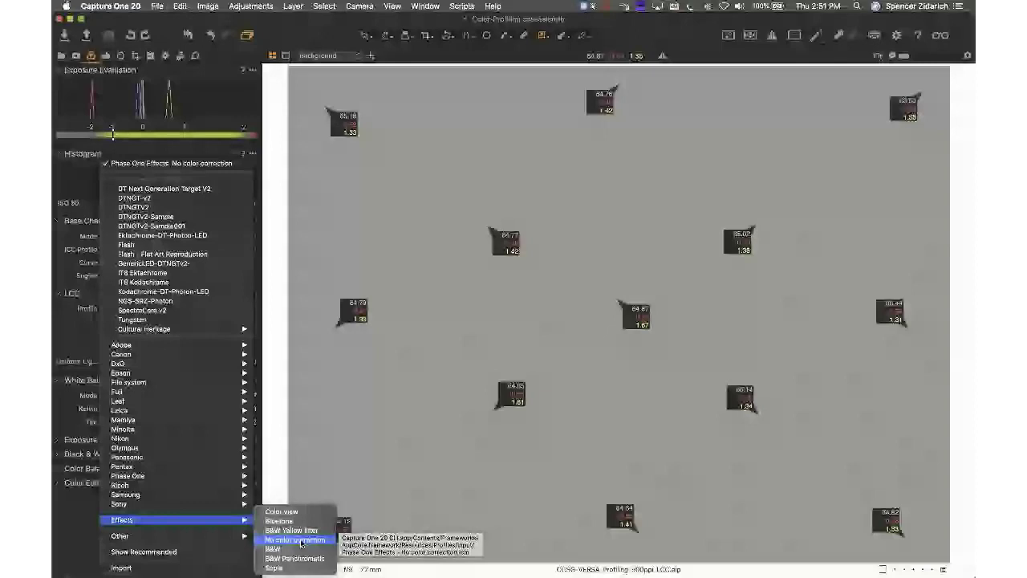
click(329, 544)
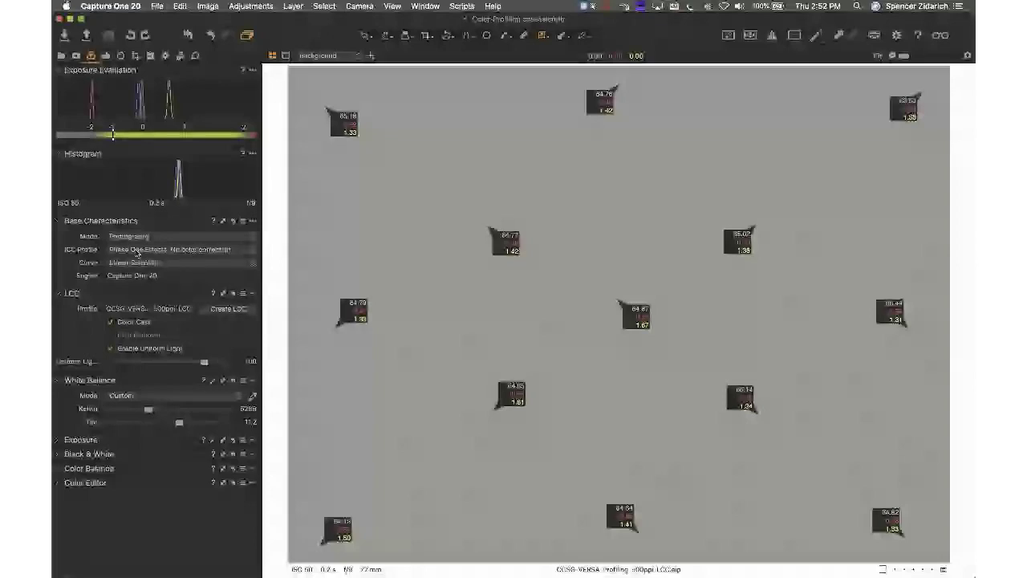
click(156, 263)
click(176, 254)
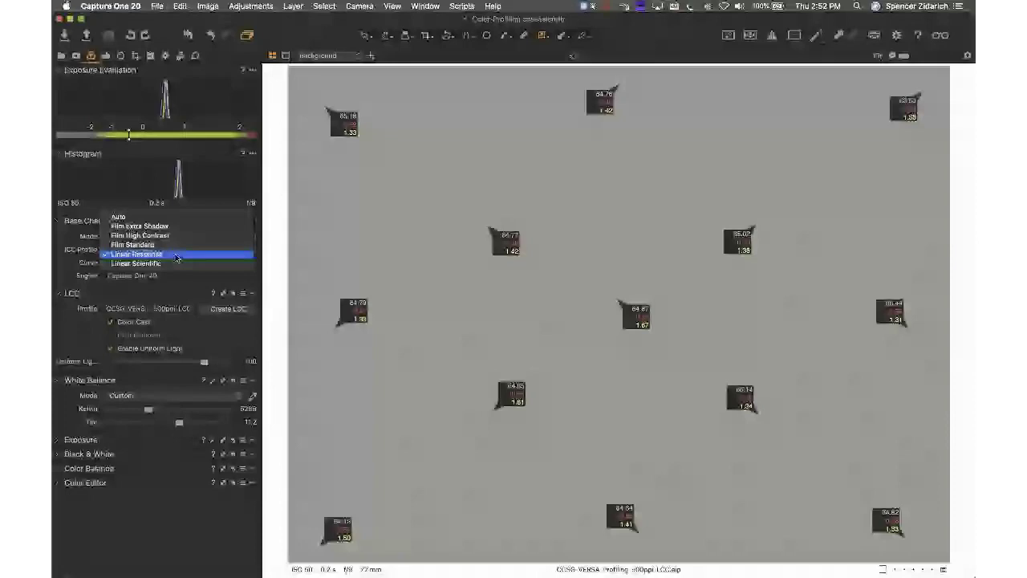
Step: Set the base curve to Linear Scientific and close the curve list
click(174, 266)
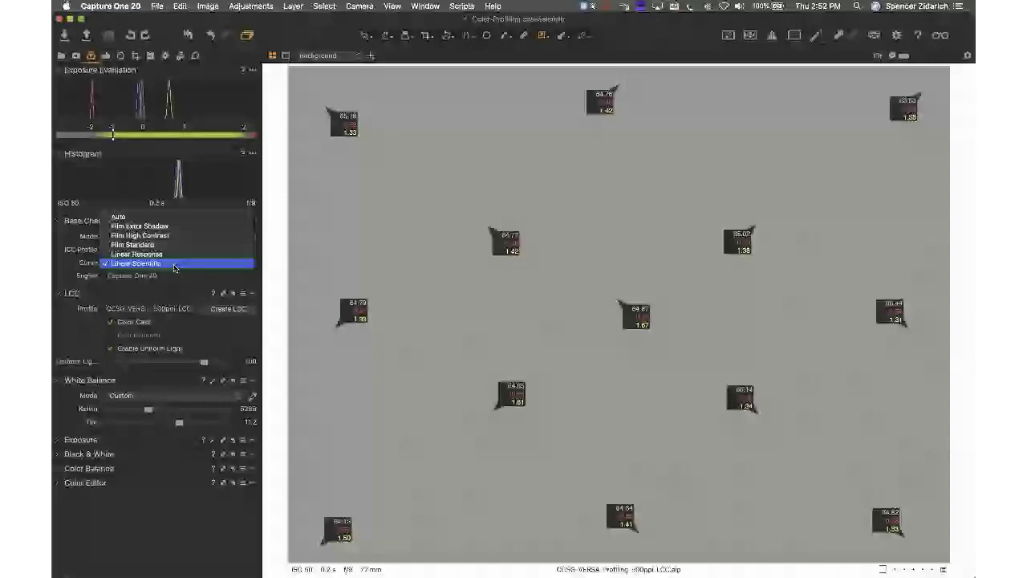
click(175, 265)
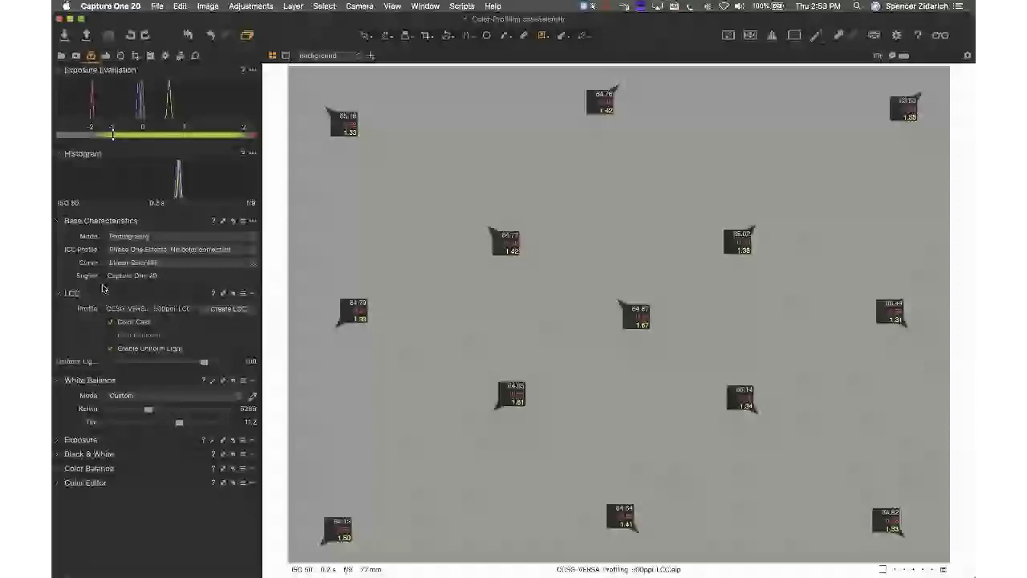
Step: Glance at the ICC profile list, then confirm the curve stays on Linear Scientific
click(114, 251)
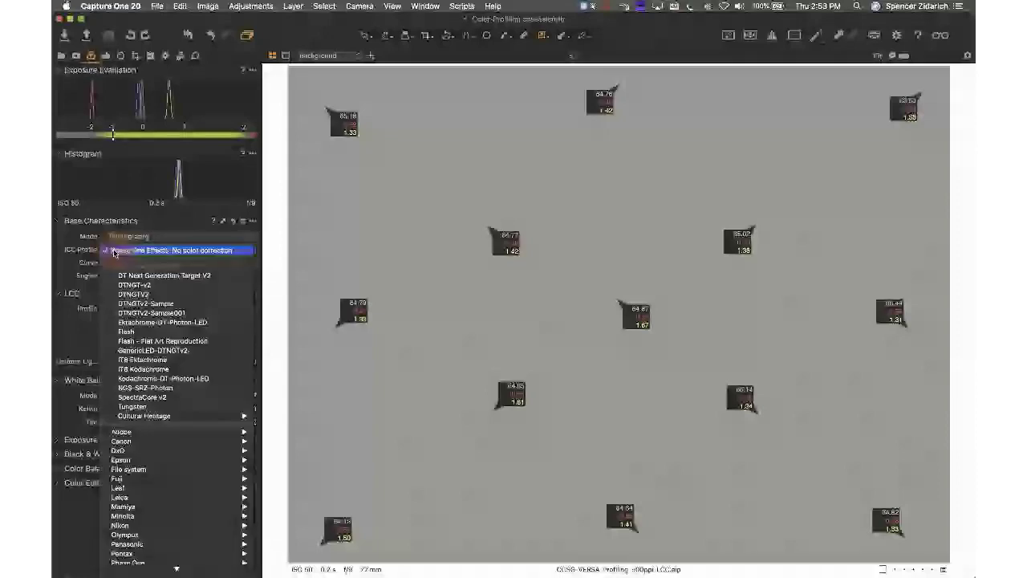
click(89, 266)
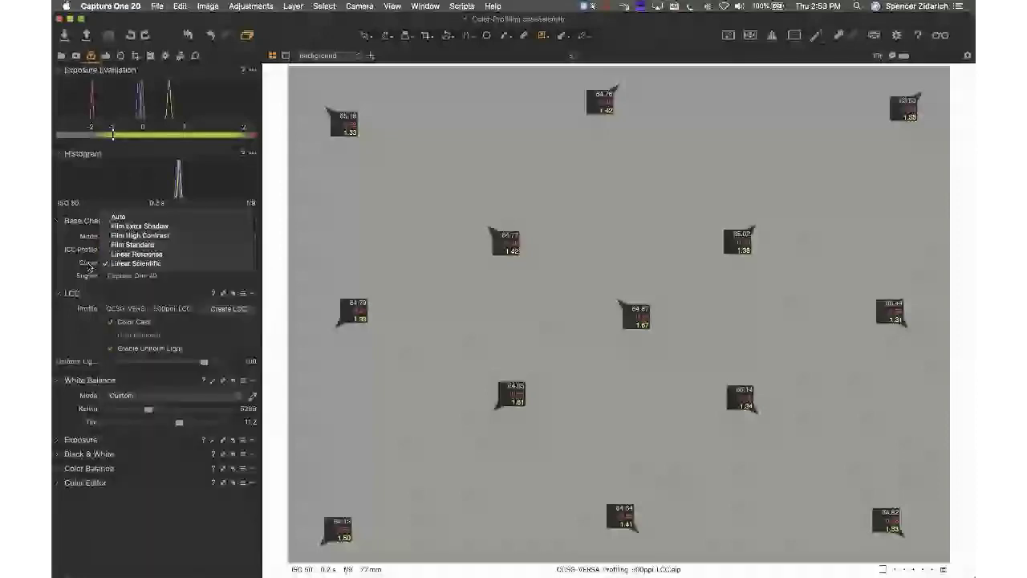
click(134, 265)
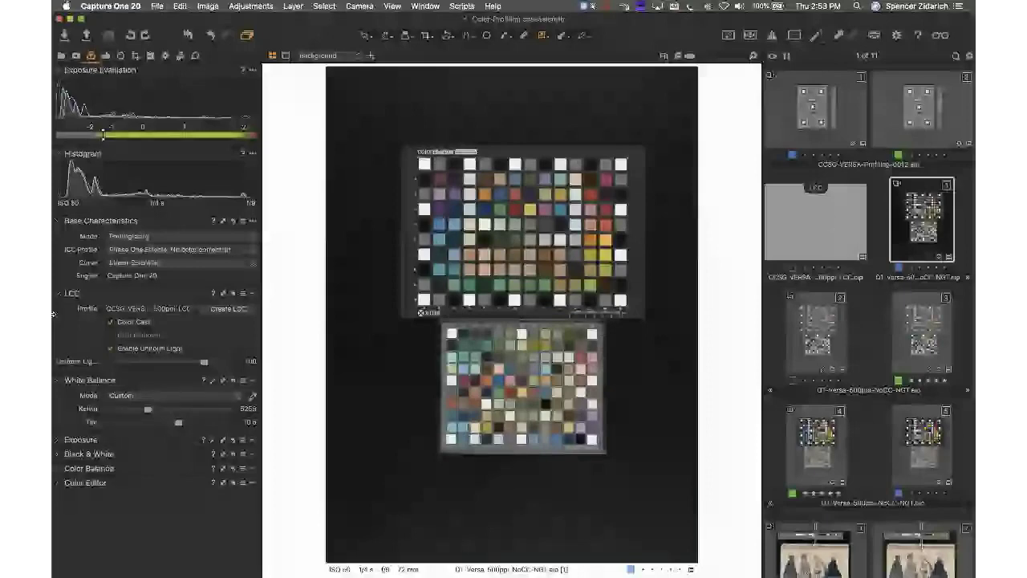
Step: Confirm the No color correction profile and open the DT-Versa 500ppi NoCC chart shot
click(170, 250)
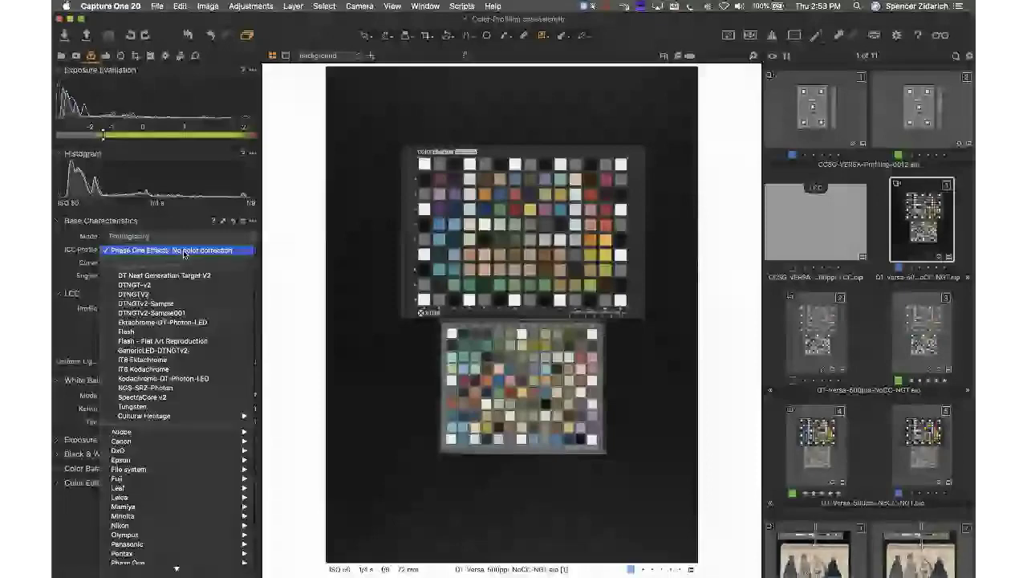
click(184, 250)
click(831, 329)
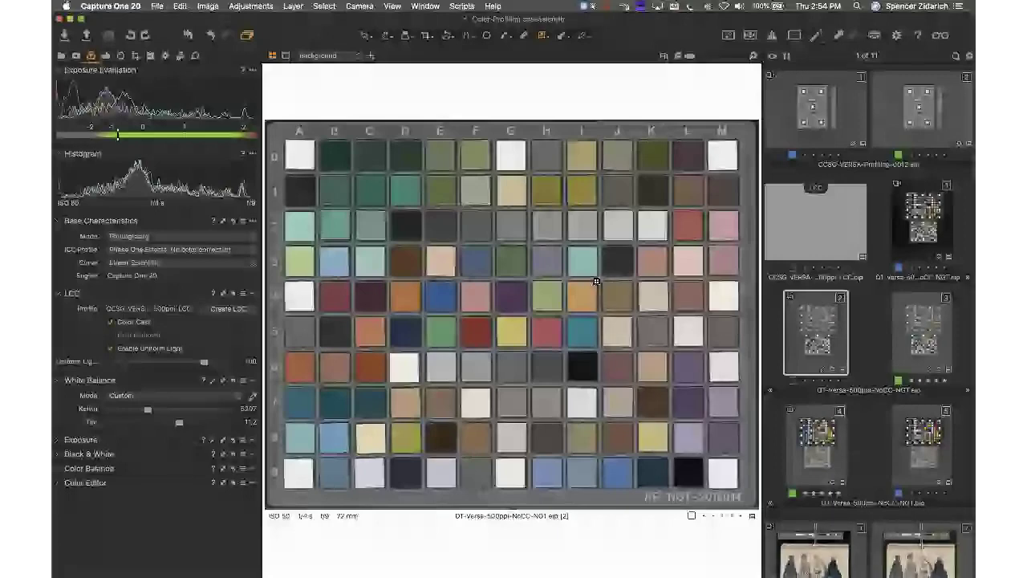
click(169, 250)
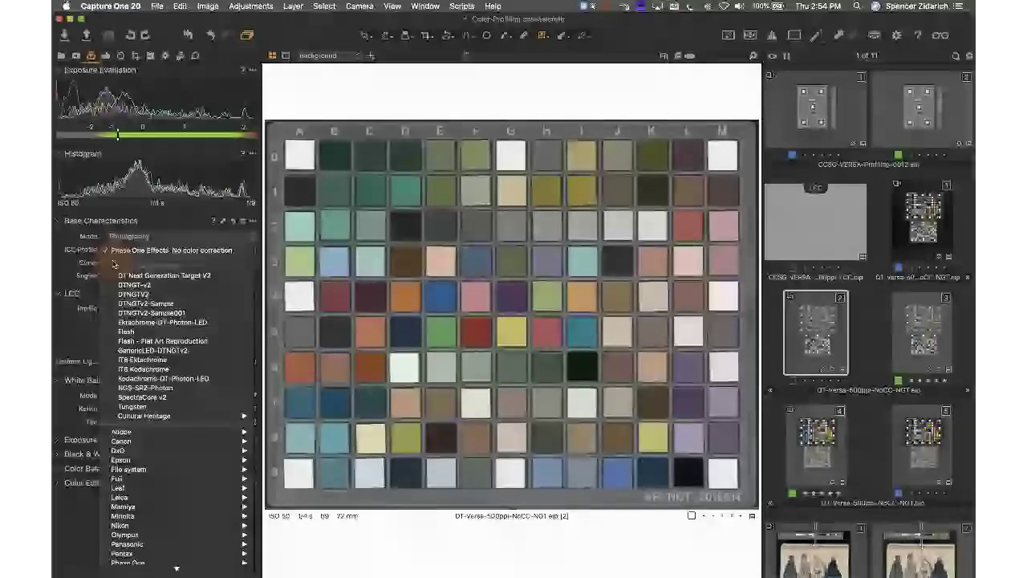
click(131, 262)
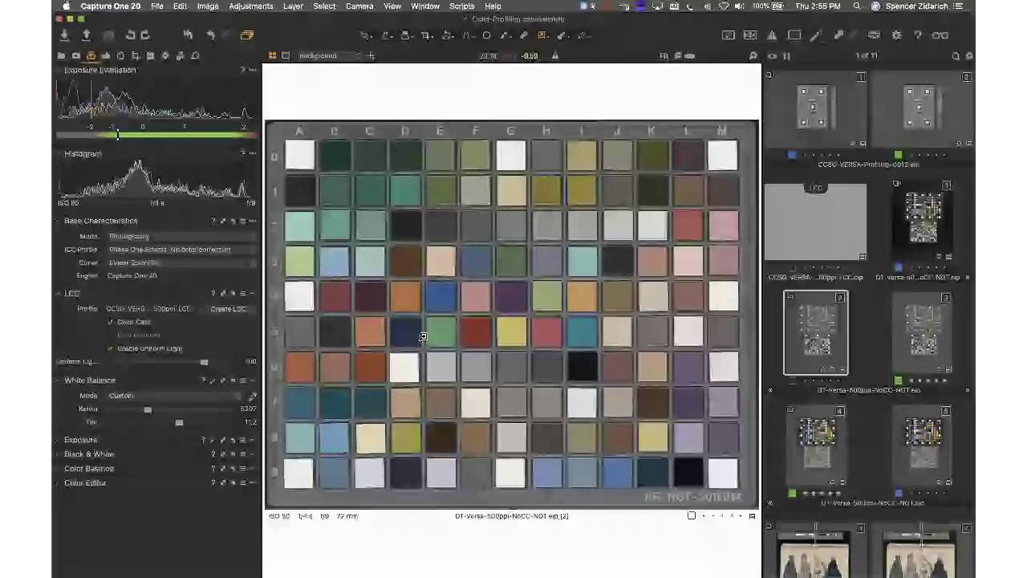
Step: Place a colour readout on patch F6, then flip to the previous shot and back to compare
click(477, 365)
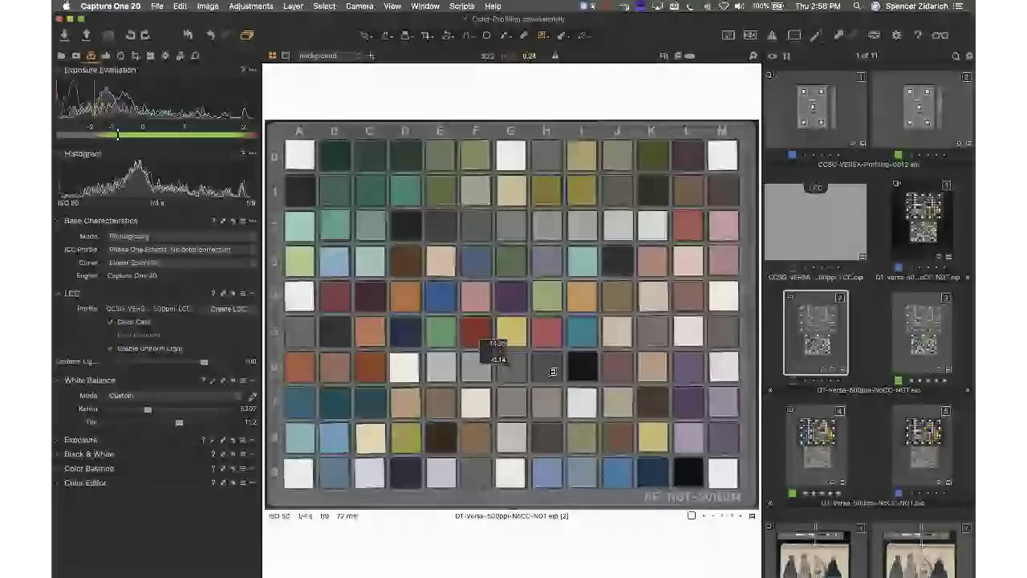
key(Left)
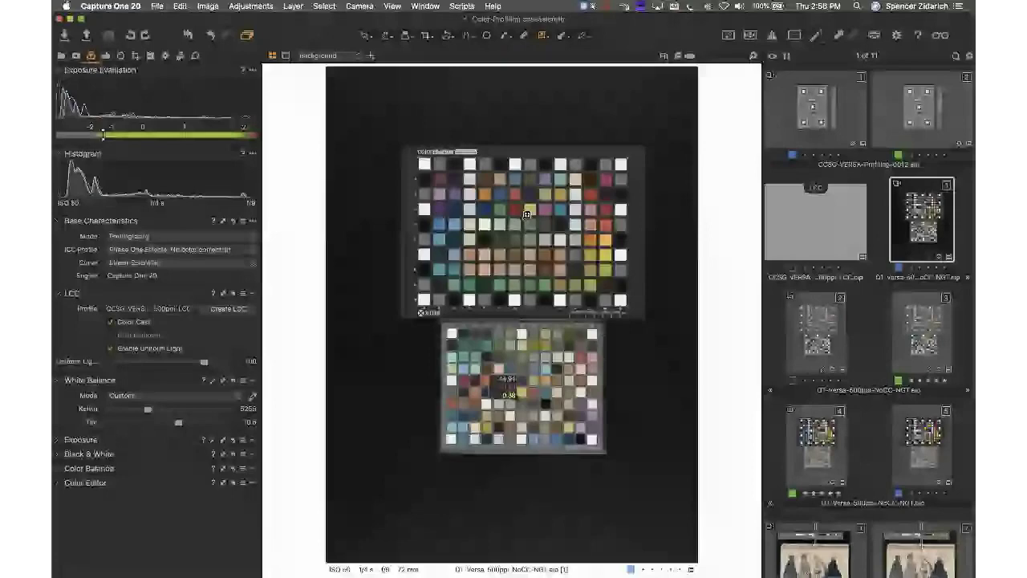
scroll(541, 216, up, 2)
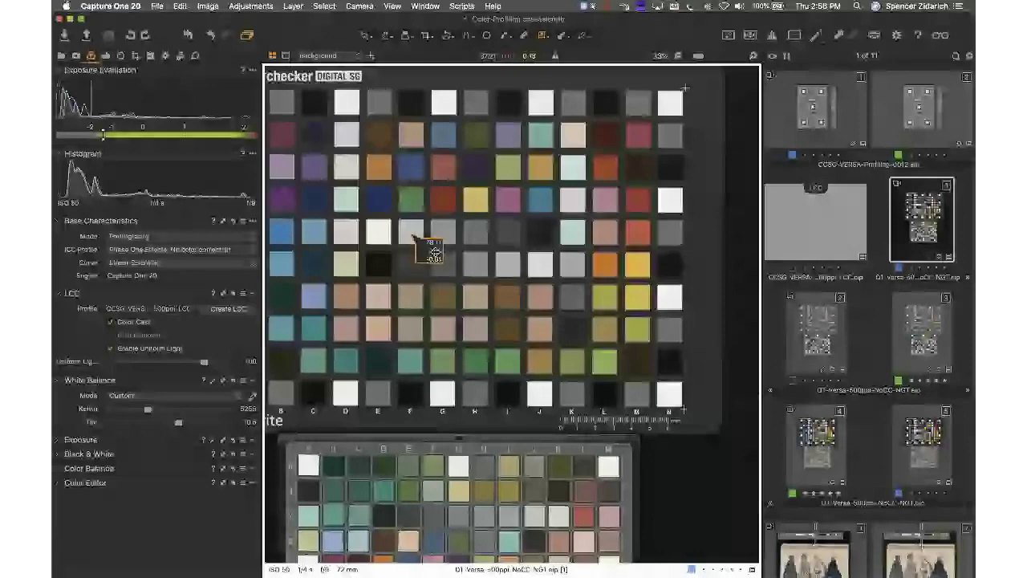
key(Right)
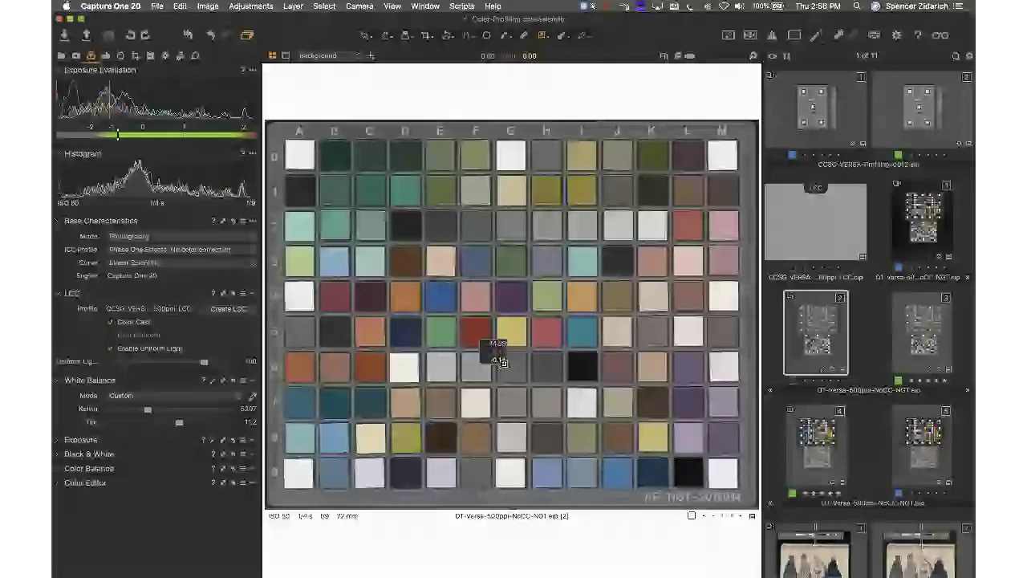
key(Left)
key(Left)
key(Left)
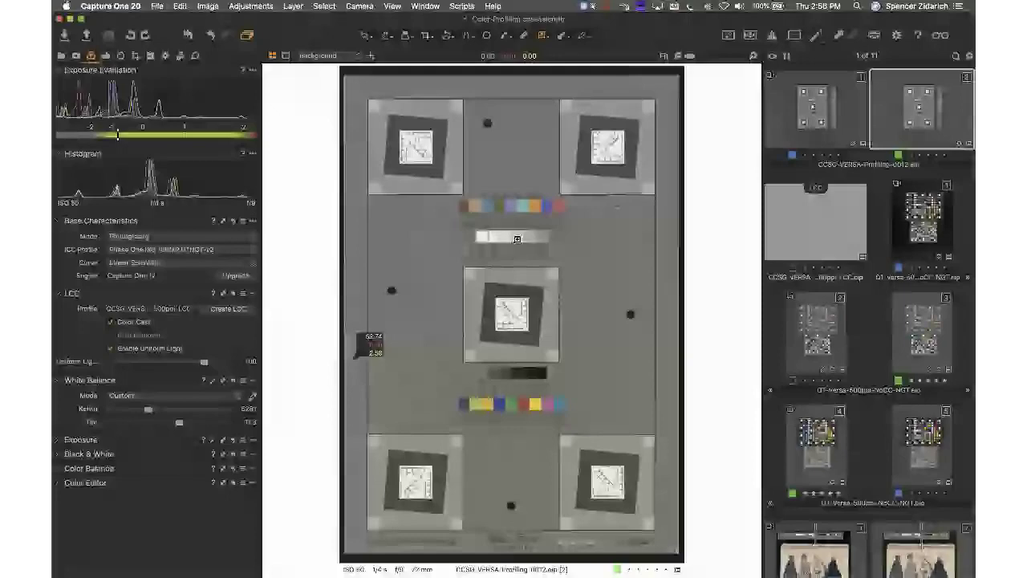
scroll(517, 238, up, 3)
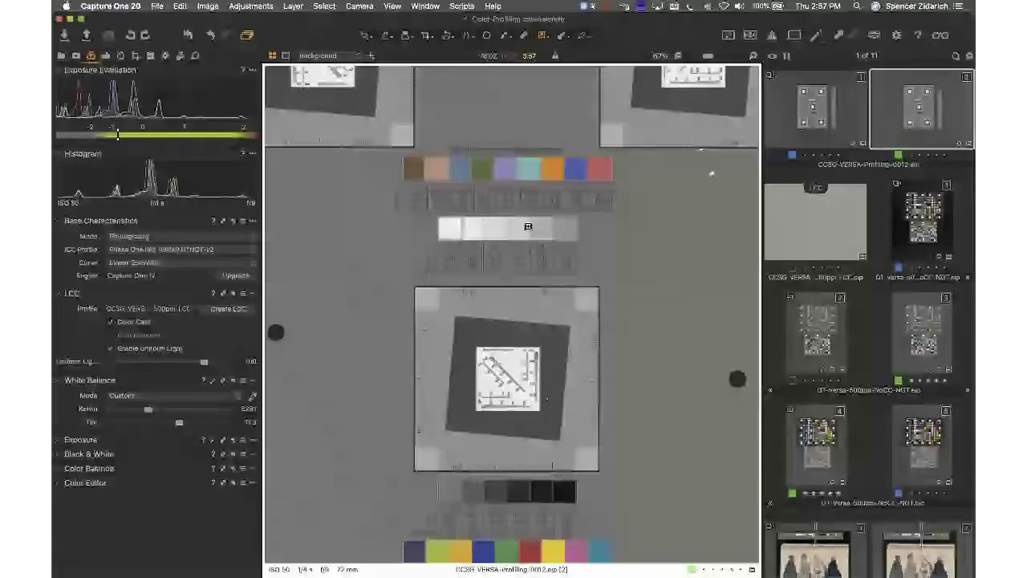
click(524, 230)
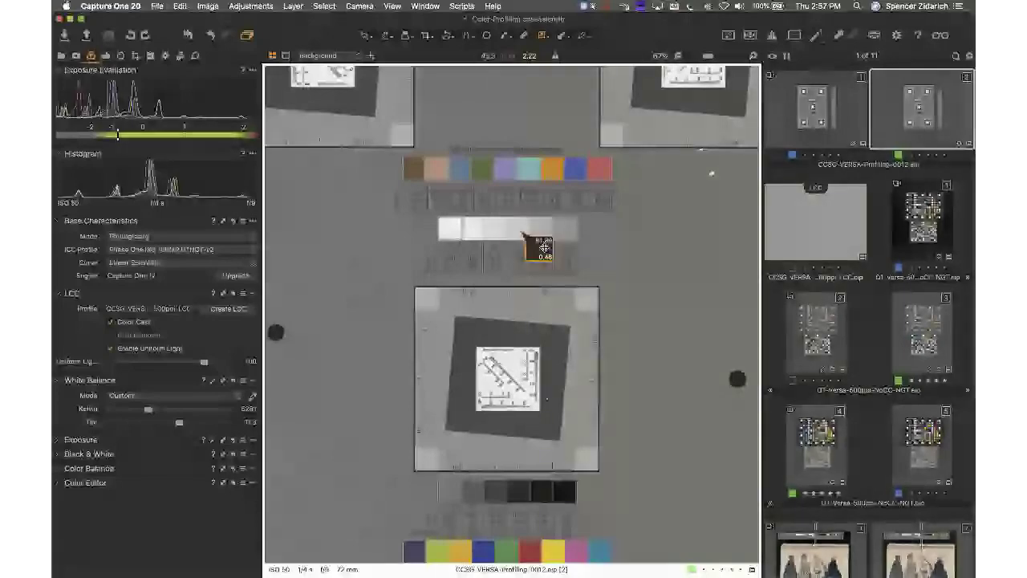
click(544, 249)
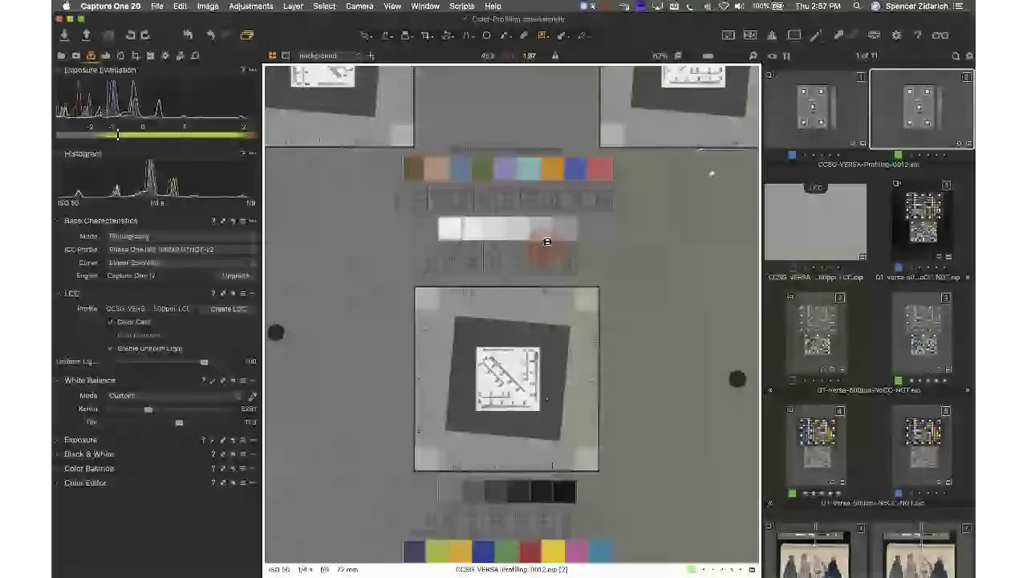
key(super+0)
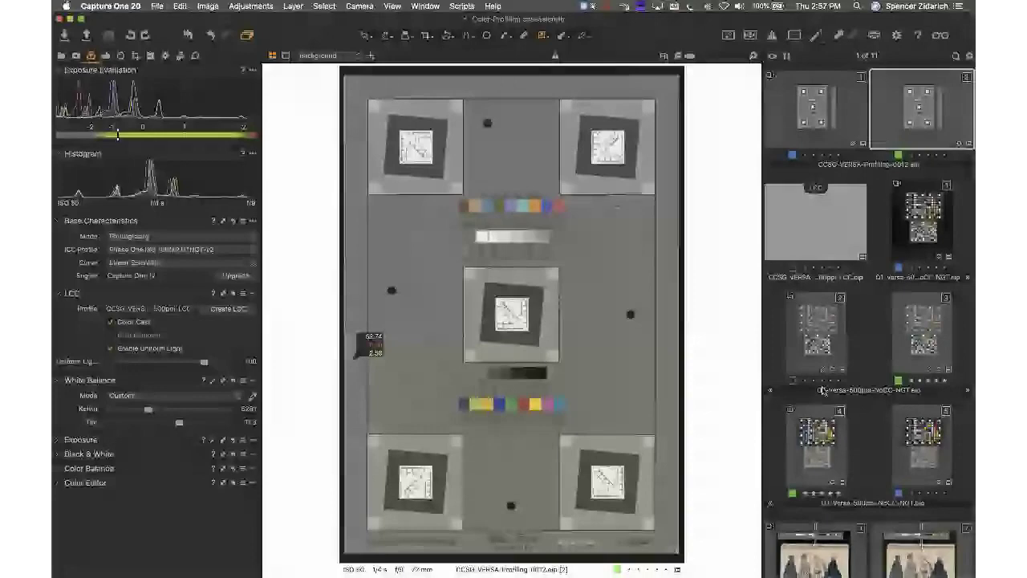
click(816, 332)
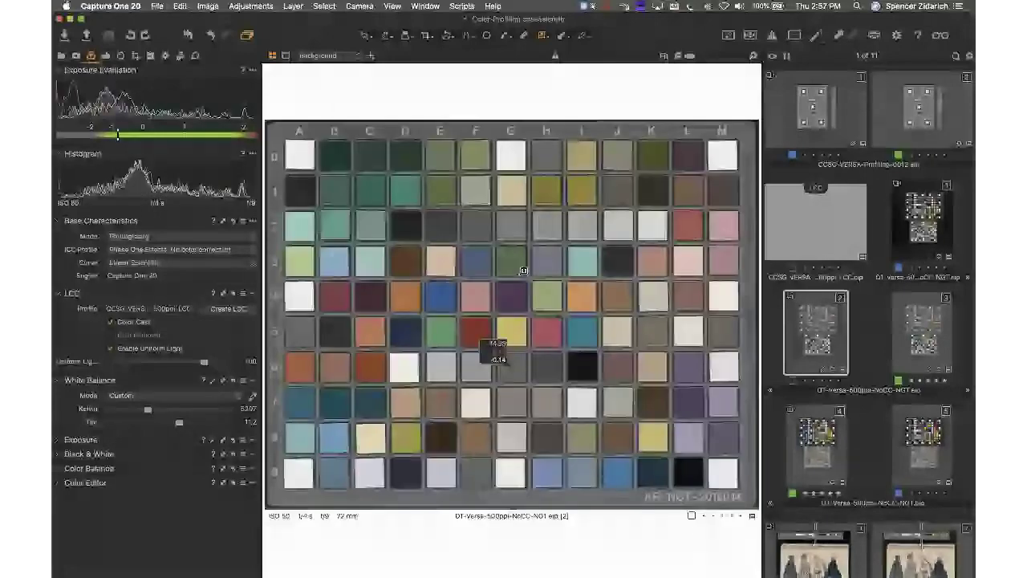
Step: Add a colour readout on patch D6 and show the exposure adjustments
click(415, 360)
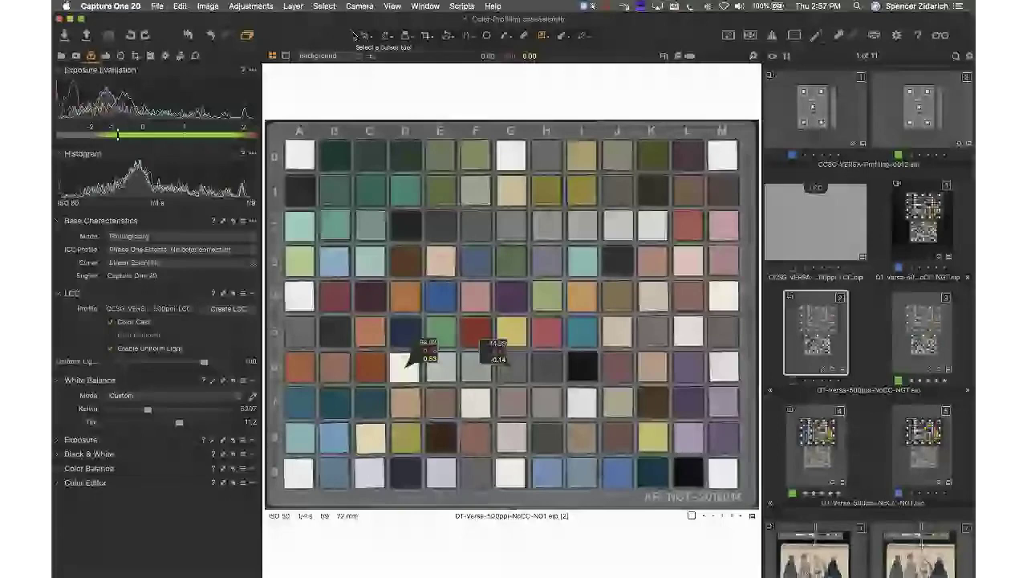
click(106, 56)
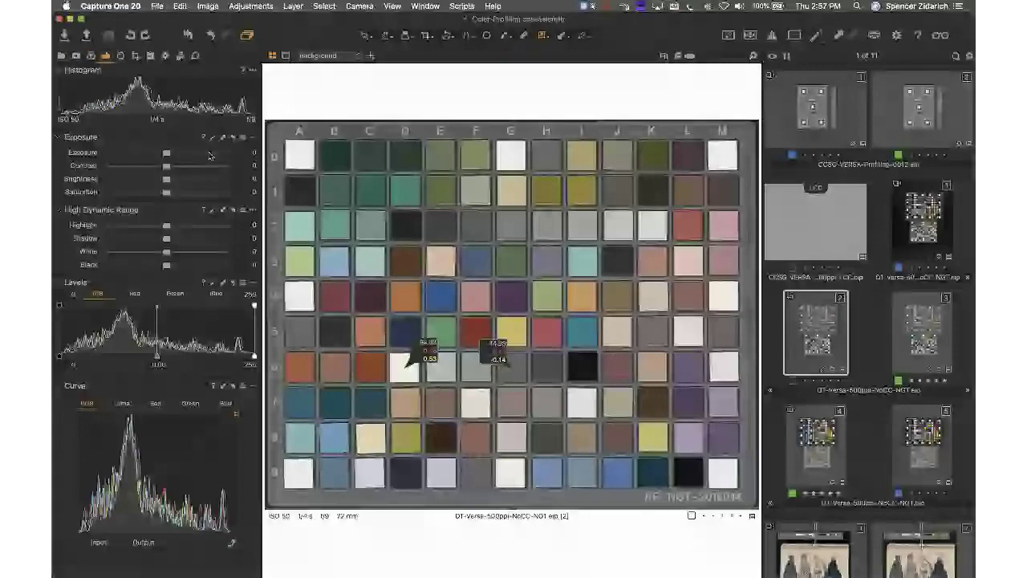
Step: Brighten the chart with exposure 2.11, then reset exposure back to 0
drag(166, 153, 197, 155)
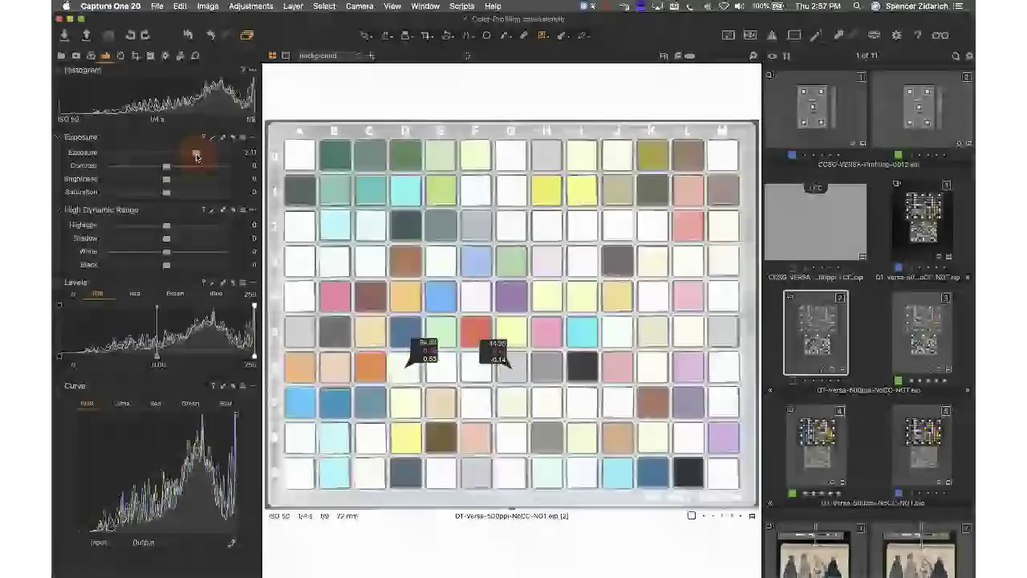
double_click(196, 156)
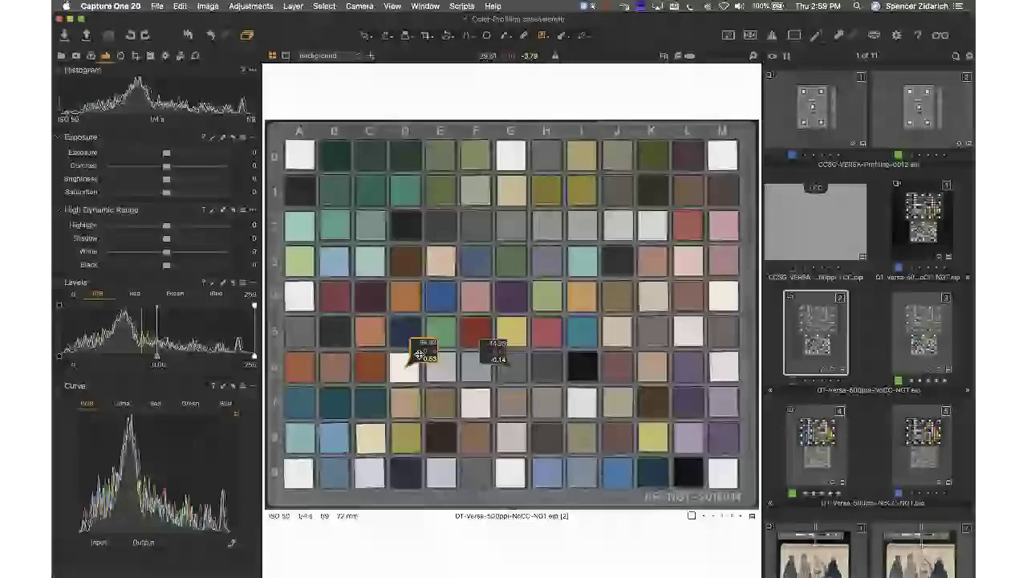
key(super+Tab)
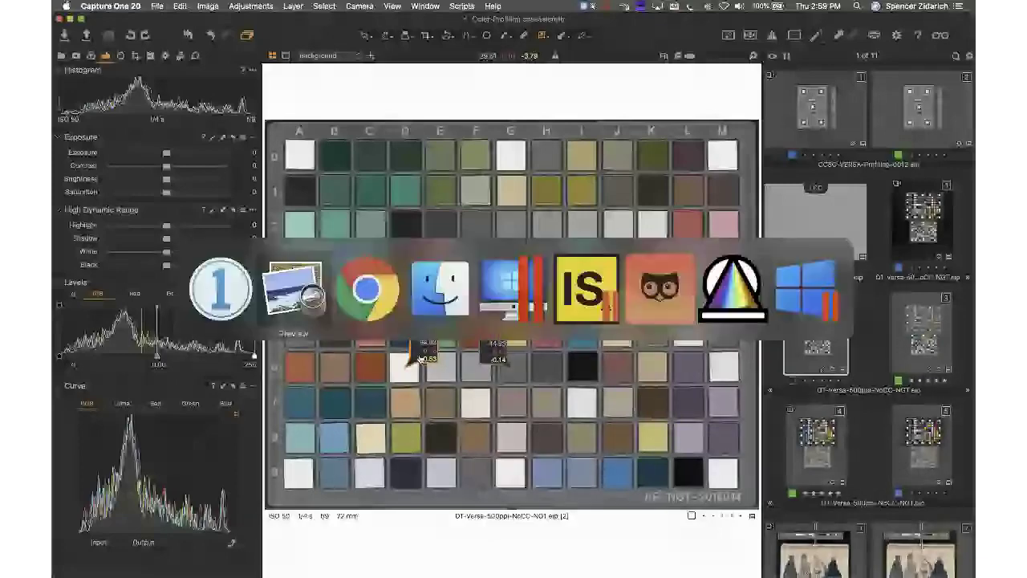
click(722, 304)
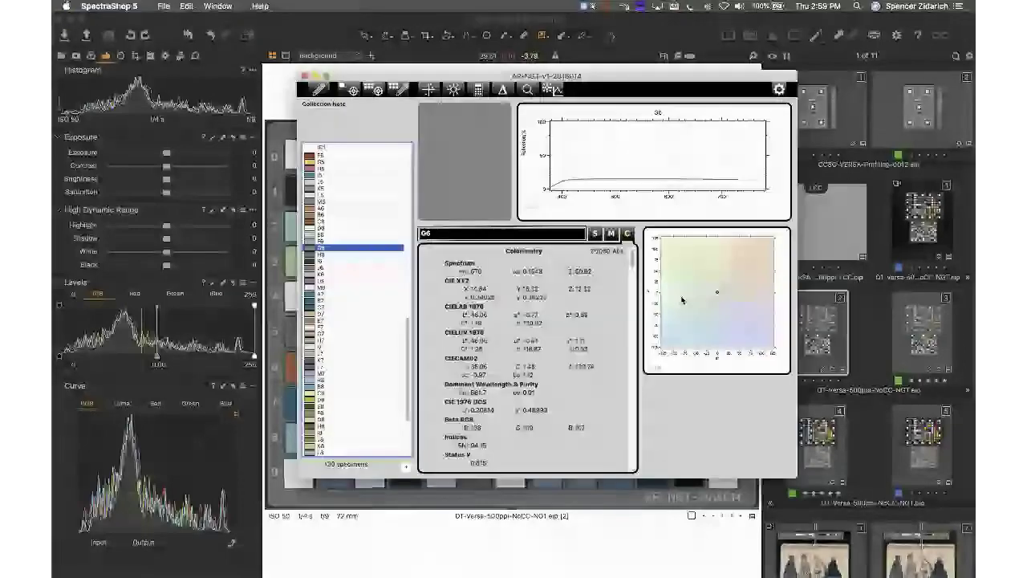
drag(644, 79, 628, 109)
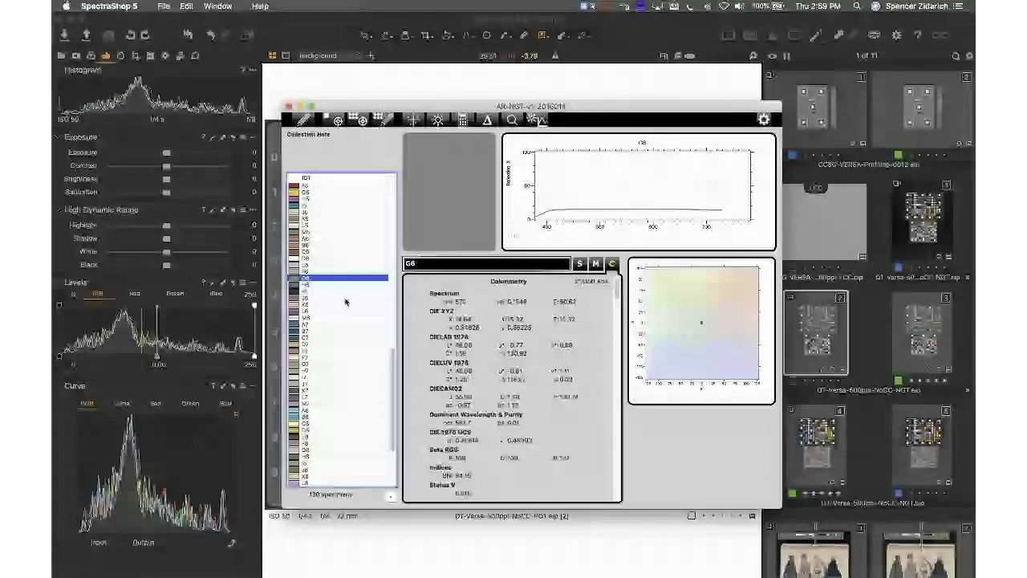
click(353, 259)
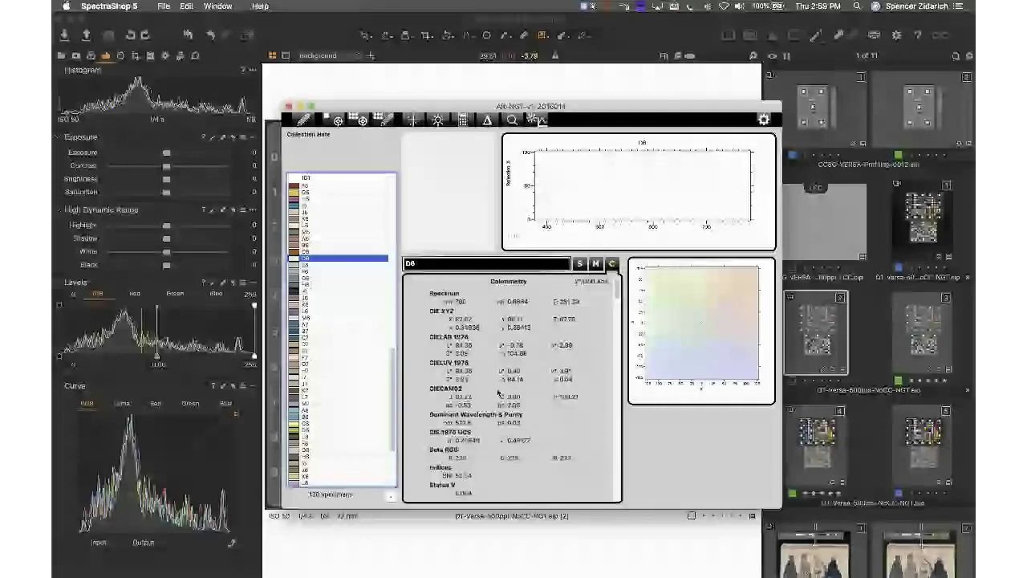
drag(616, 110, 606, 136)
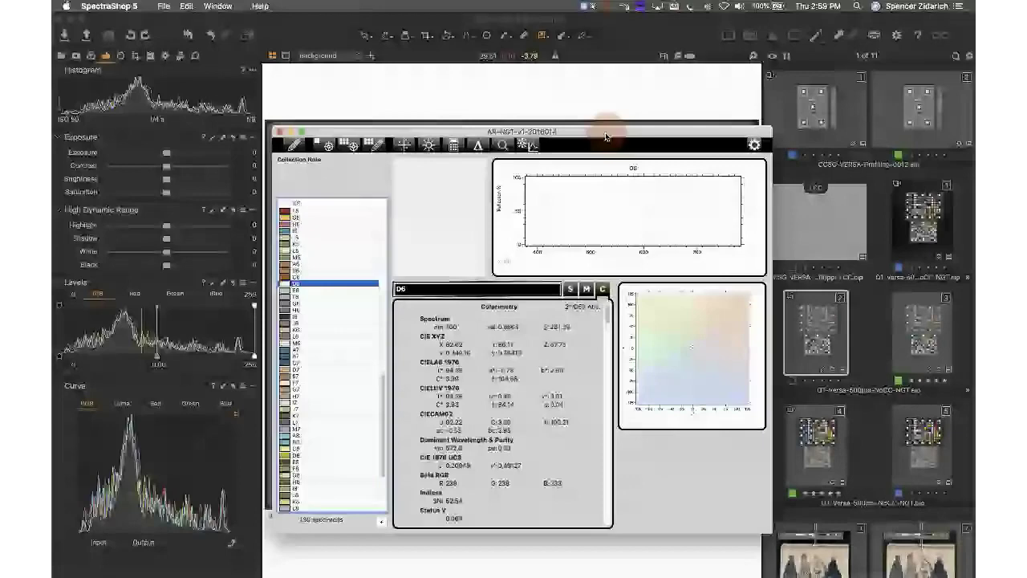
drag(606, 137, 604, 138)
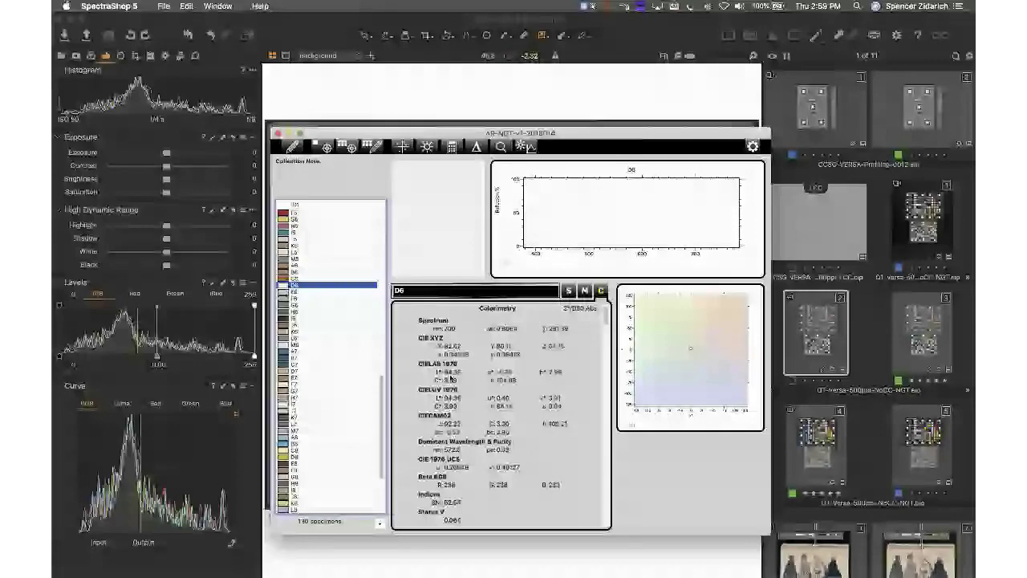
key(super+Tab)
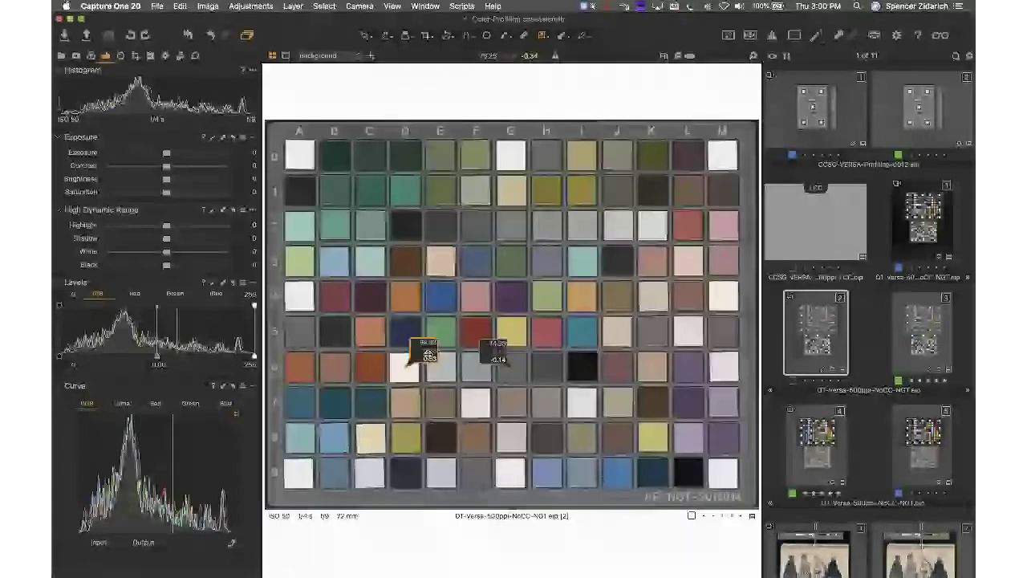
click(166, 157)
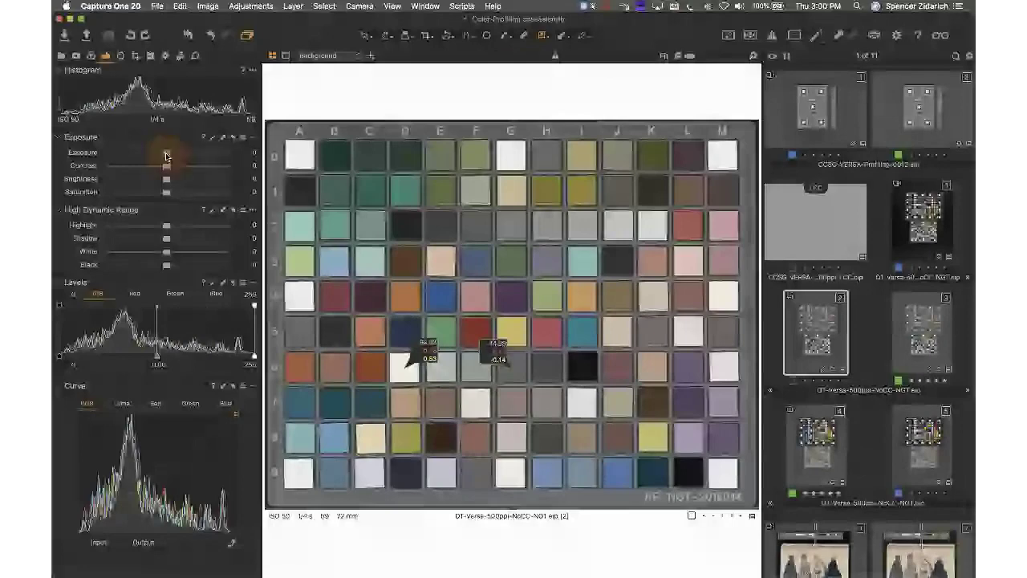
drag(166, 156, 166, 155)
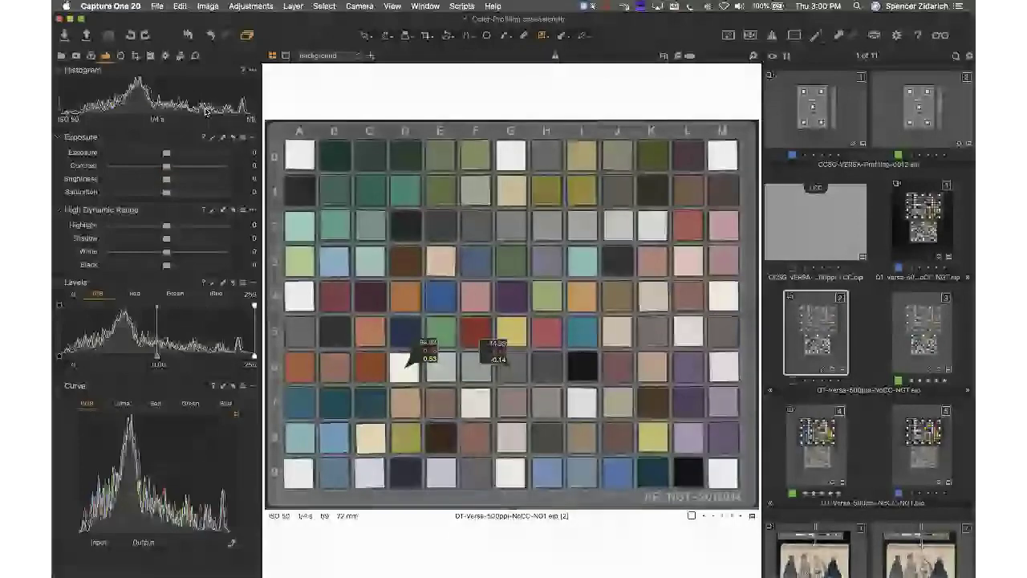
click(166, 155)
drag(167, 155, 166, 158)
double_click(166, 156)
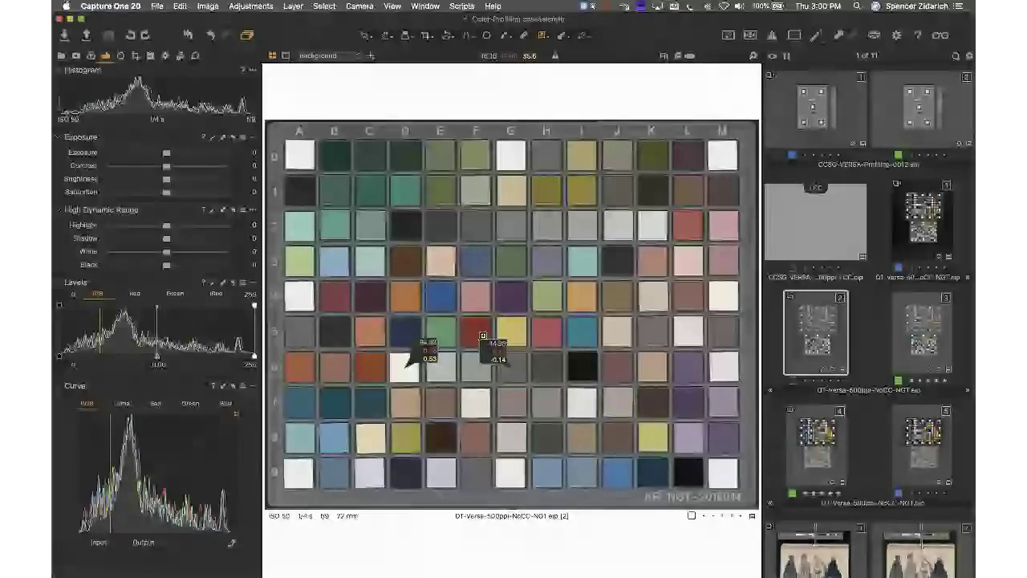
key(super+Tab)
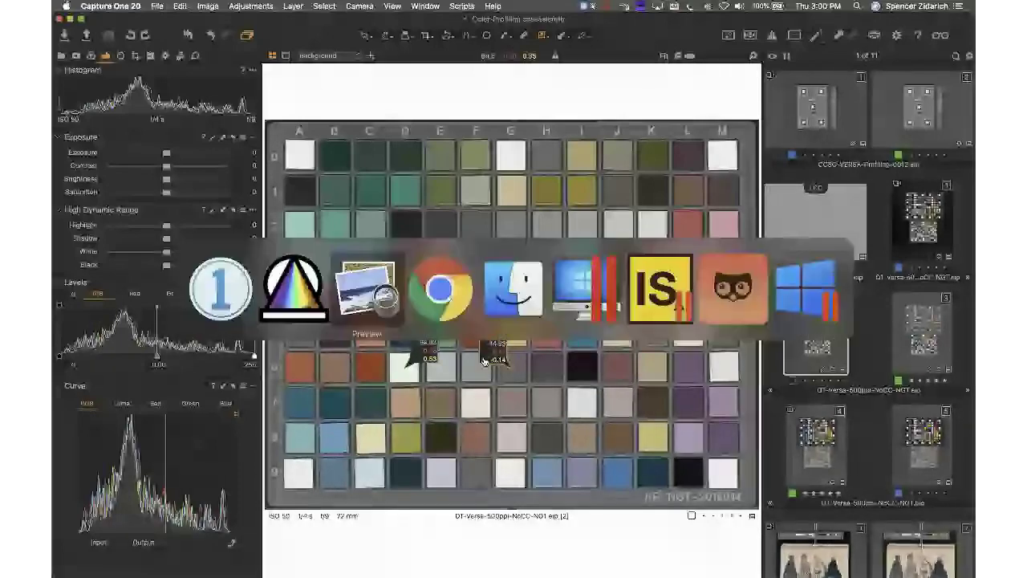
key(Escape)
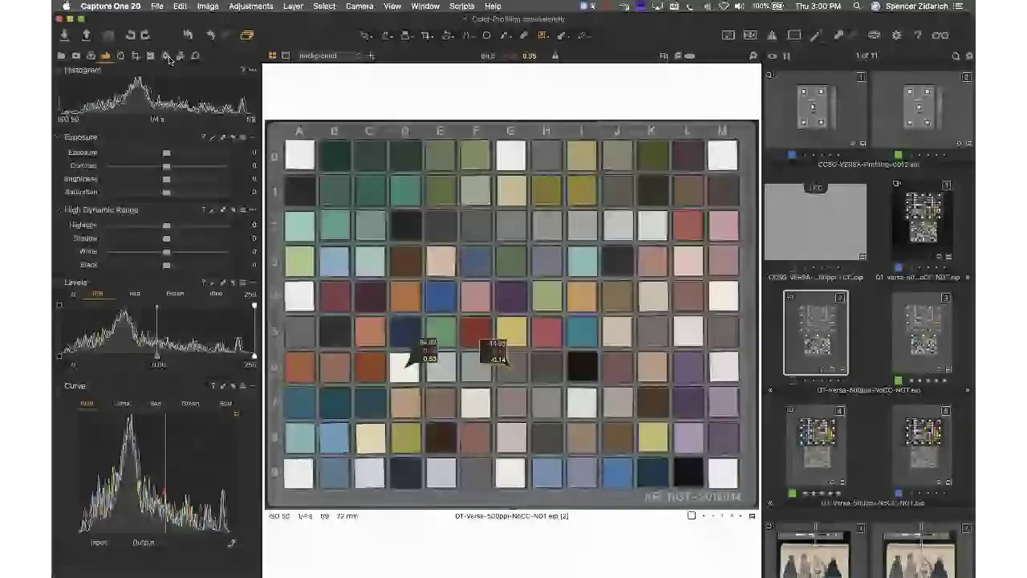
Step: Show the output recipes and toggle the JPEG sRGB 1600px for web recipe
click(166, 57)
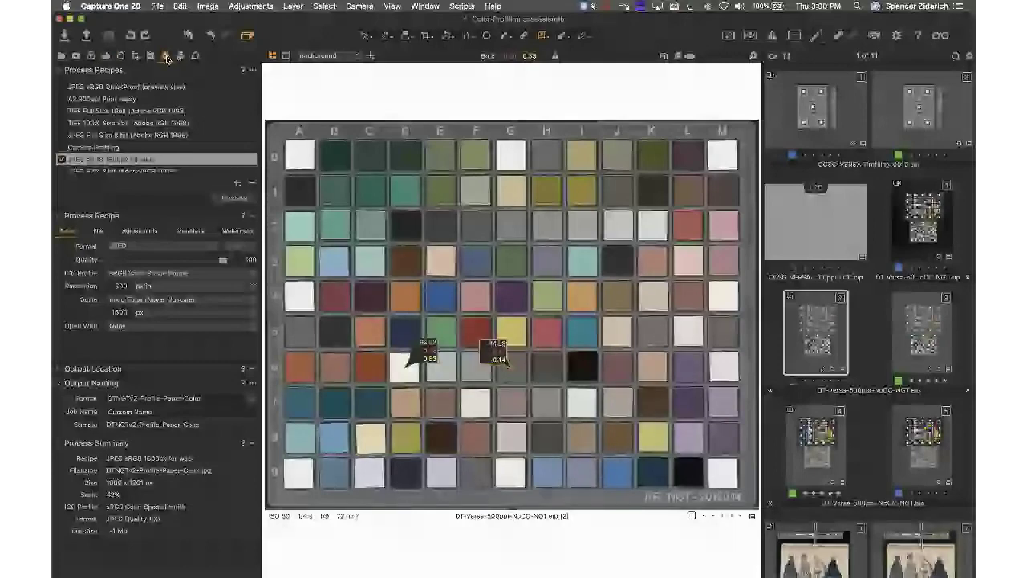
click(63, 156)
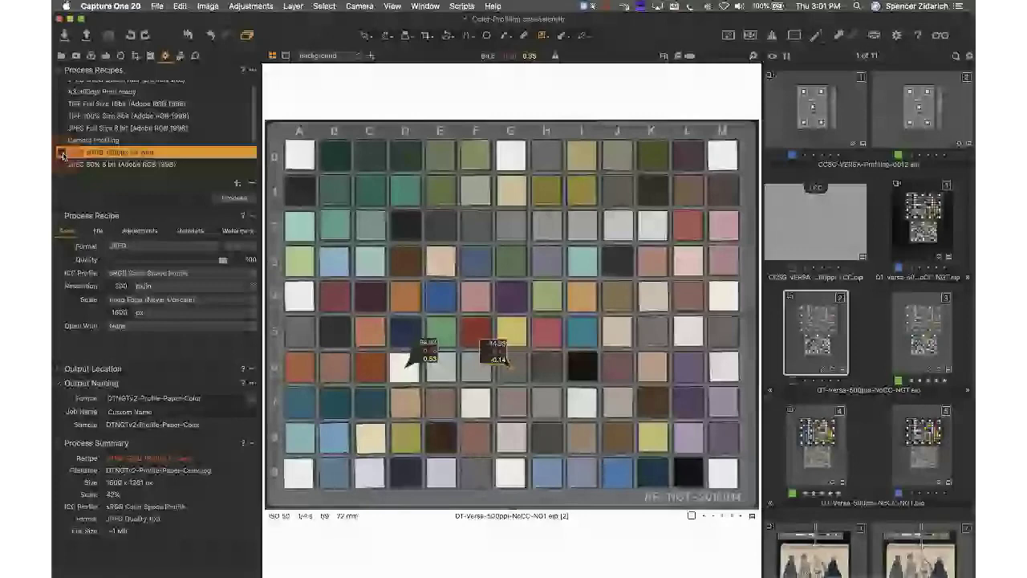
click(62, 153)
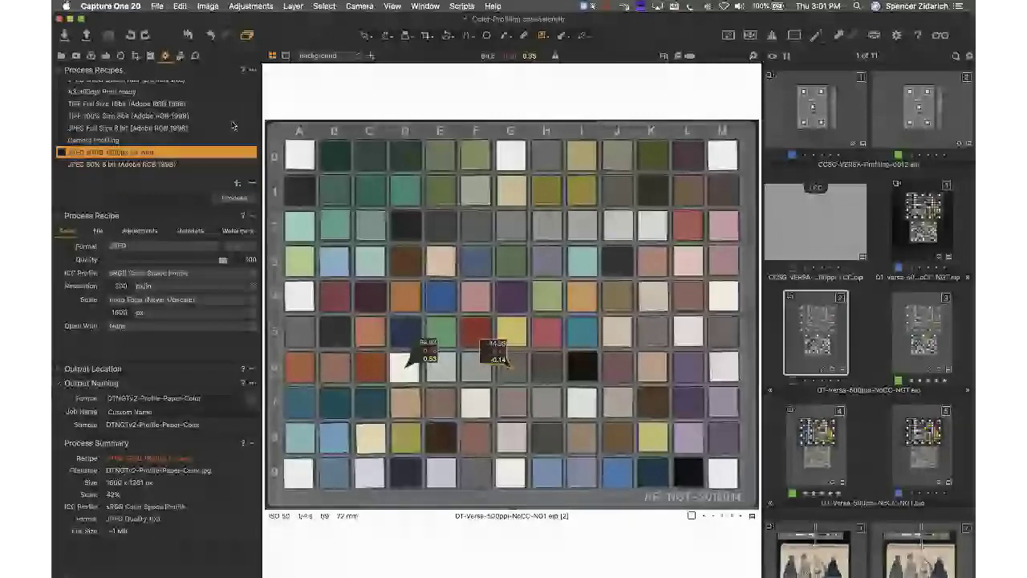
scroll(253, 126, down, 2)
scroll(197, 138, down, 2)
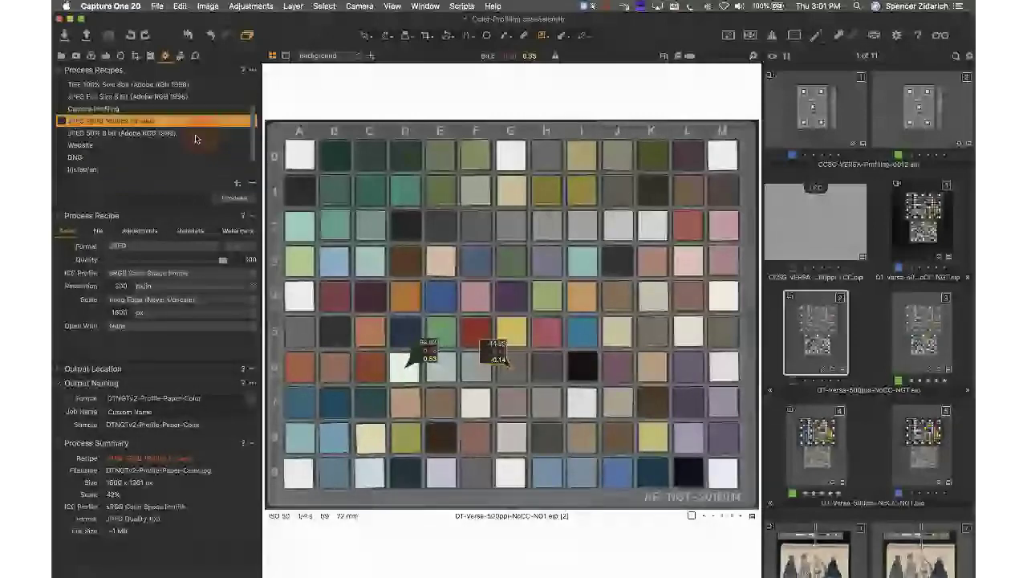
scroll(128, 132, up, 1)
Step: Enable the Camera Profiling recipe, keeping its ICC Profile as Embed camera profile
click(62, 122)
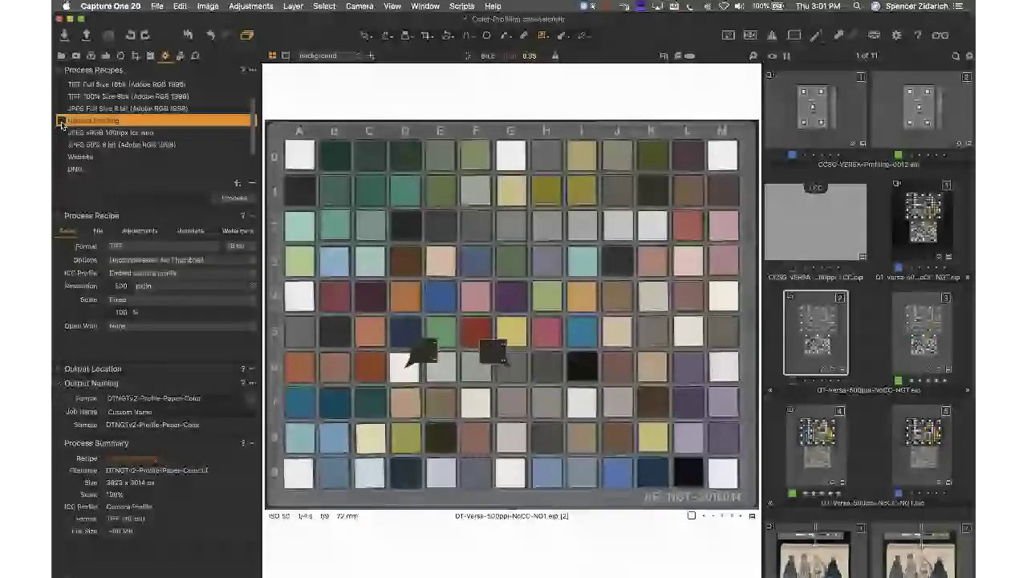
click(62, 123)
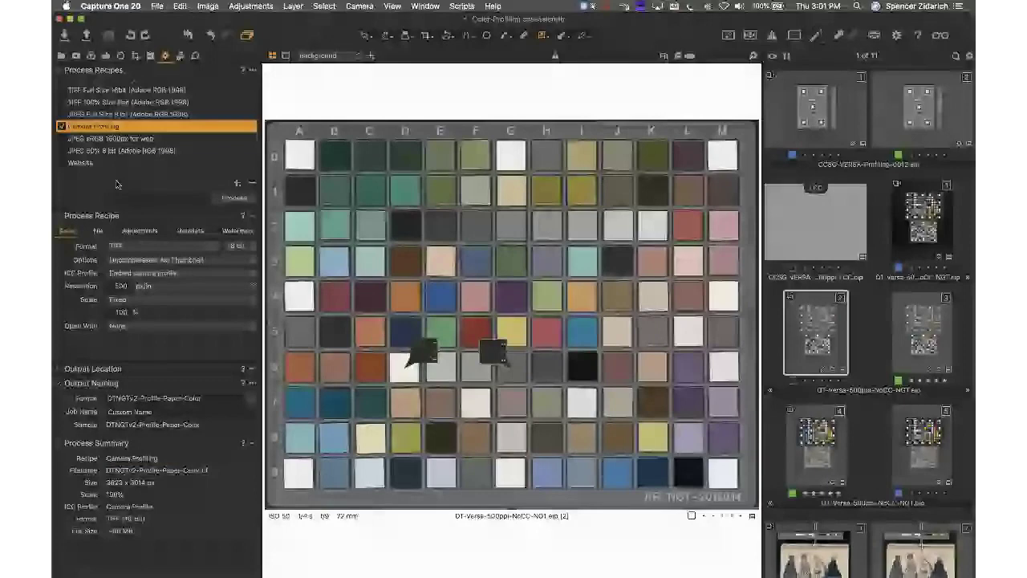
click(113, 274)
click(138, 275)
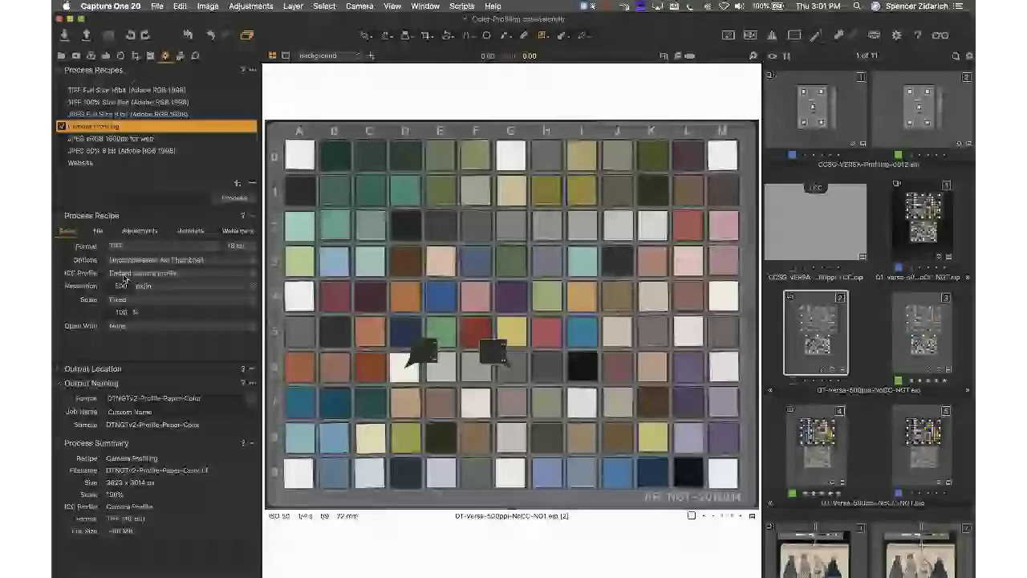
double_click(95, 127)
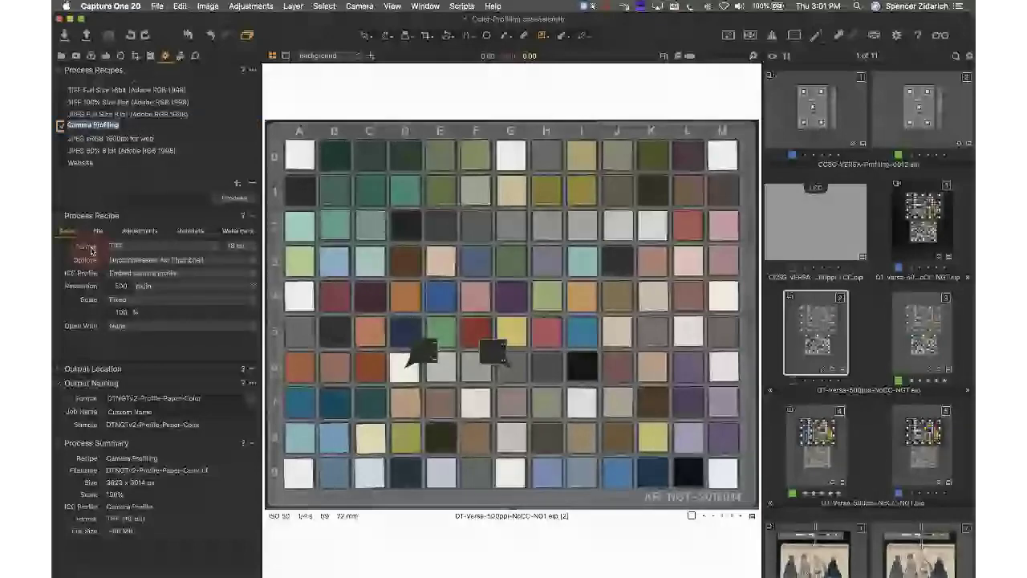
key(Return)
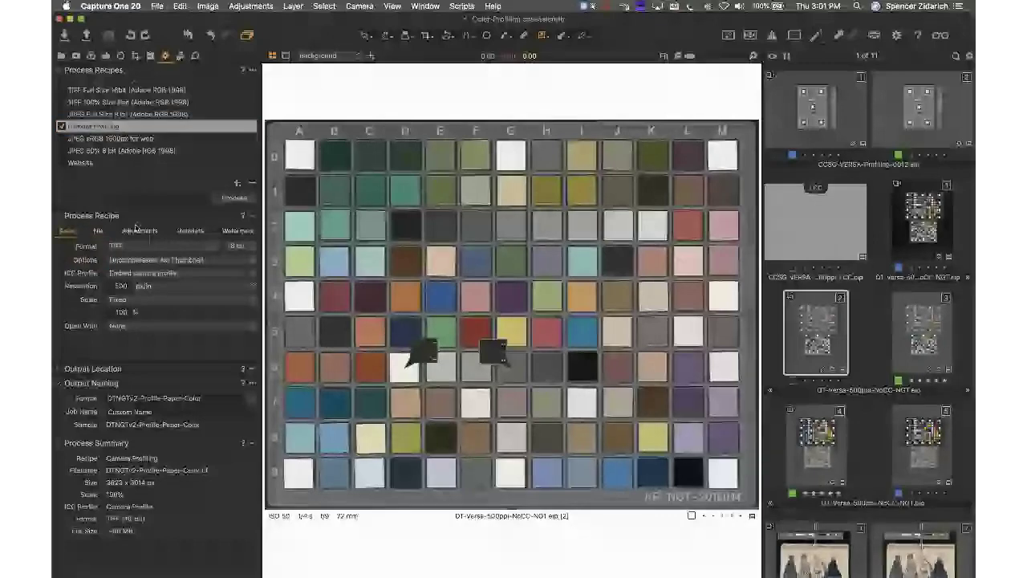
click(111, 274)
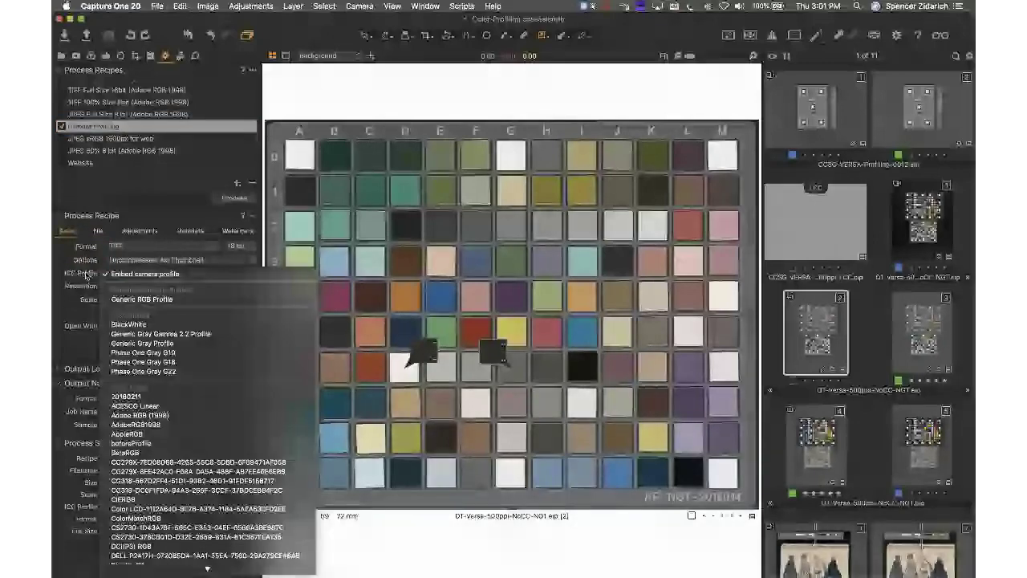
click(89, 274)
scroll(78, 140, up, 1)
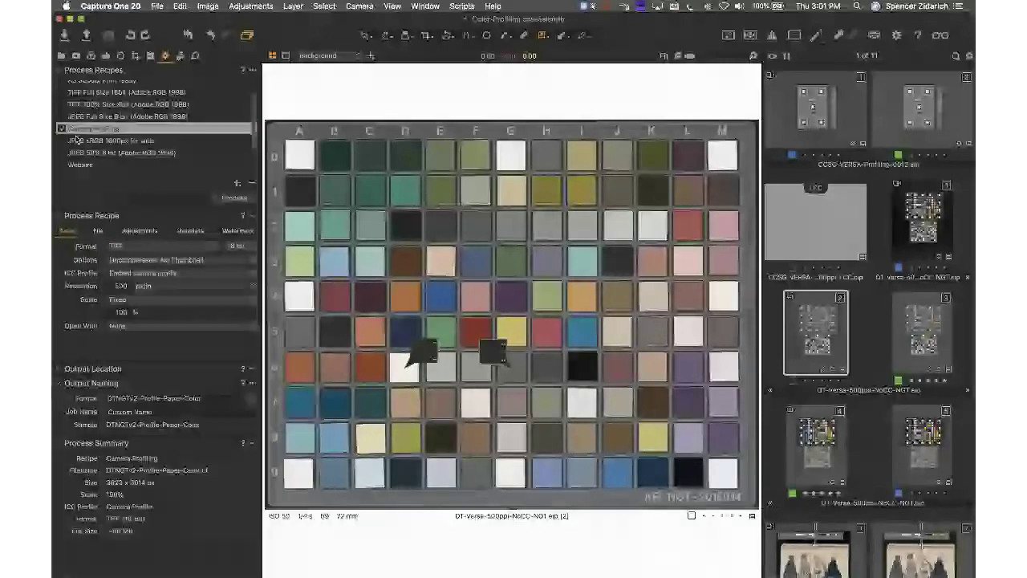
scroll(78, 140, up, 1)
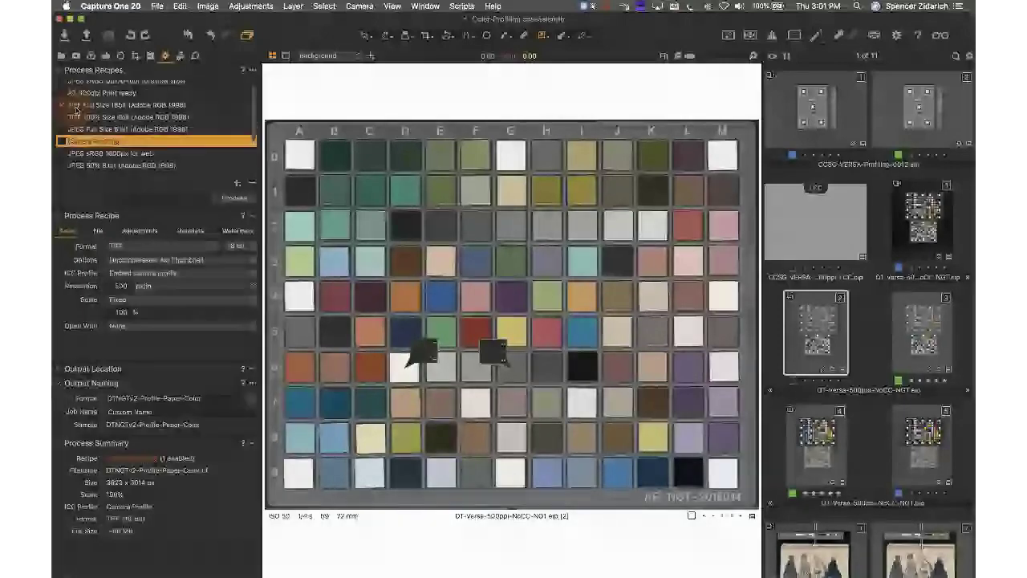
click(77, 107)
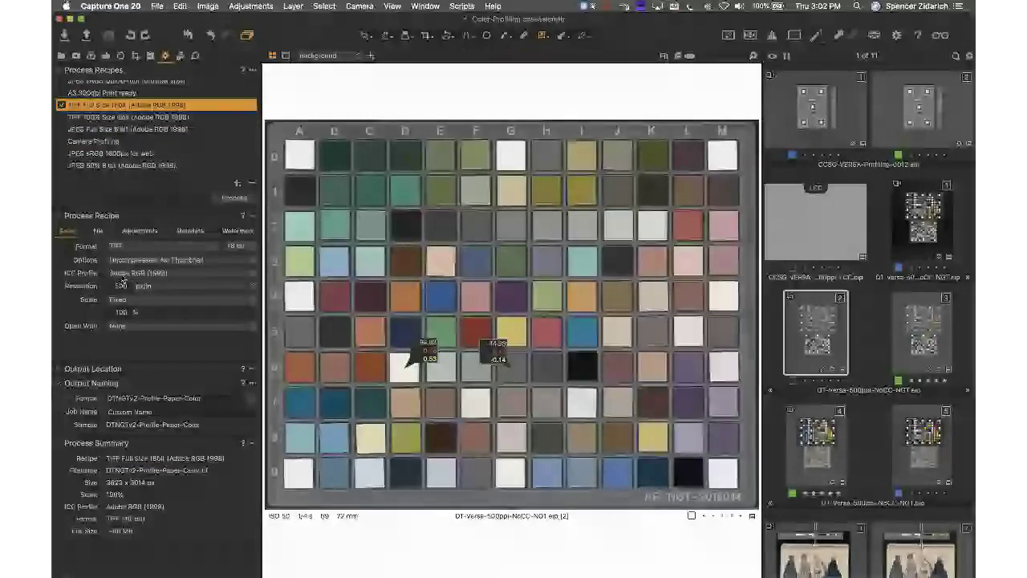
click(83, 280)
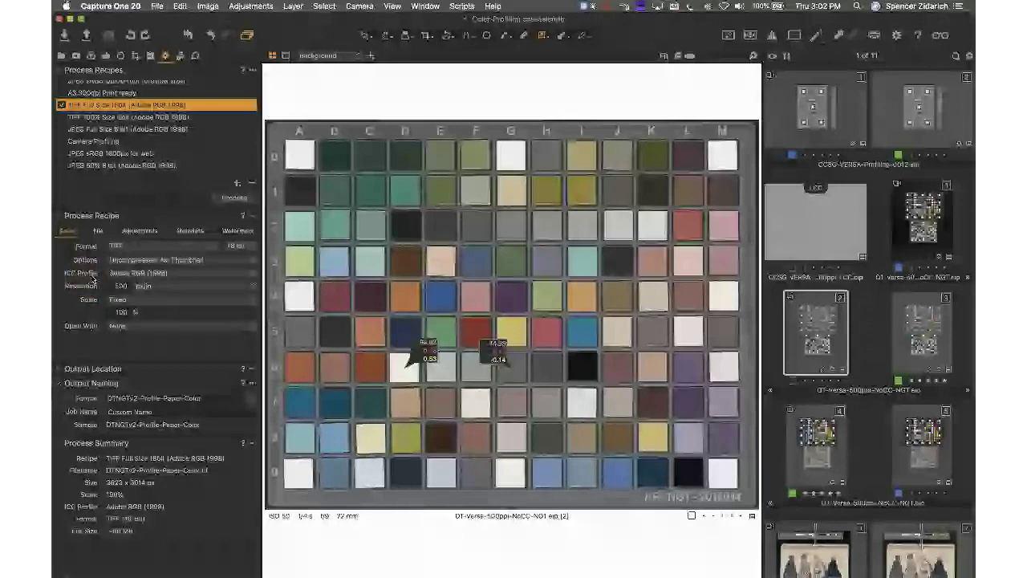
click(128, 141)
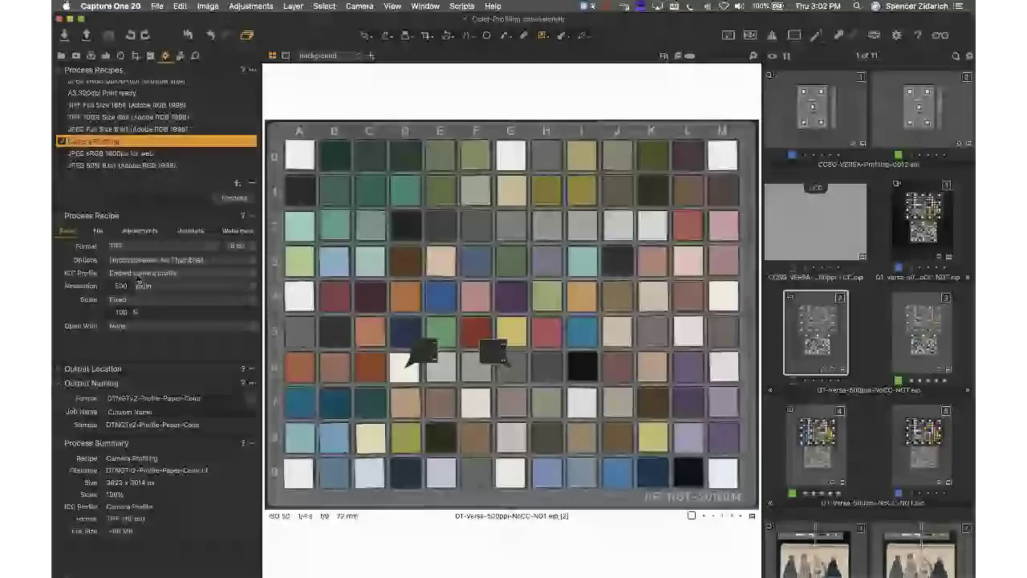
click(138, 274)
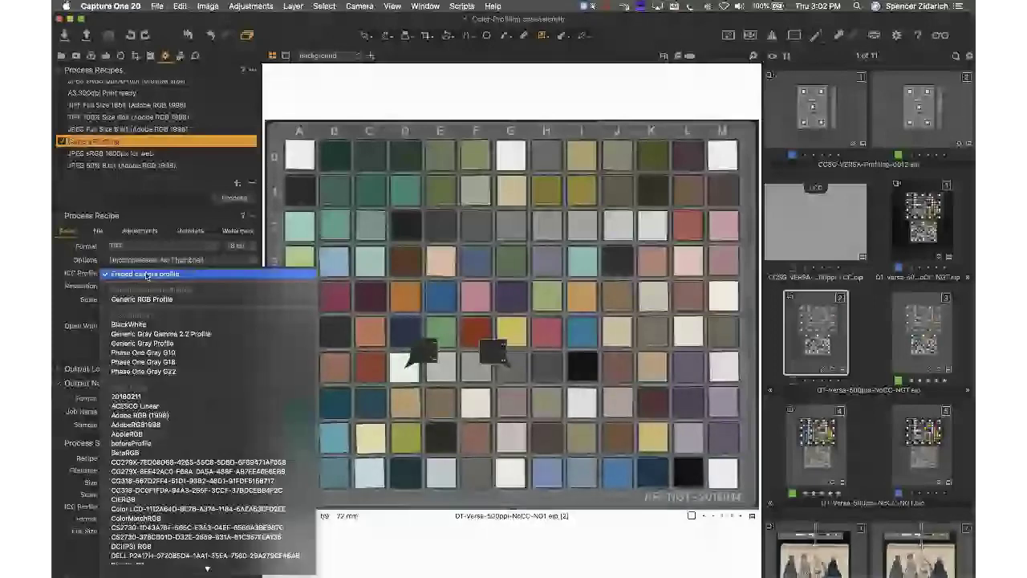
click(146, 274)
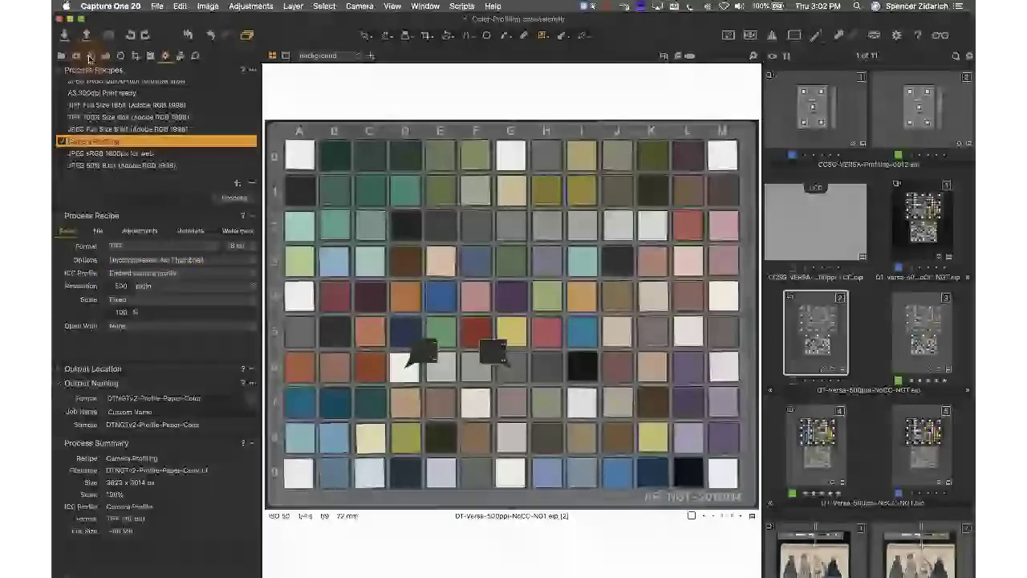
click(90, 57)
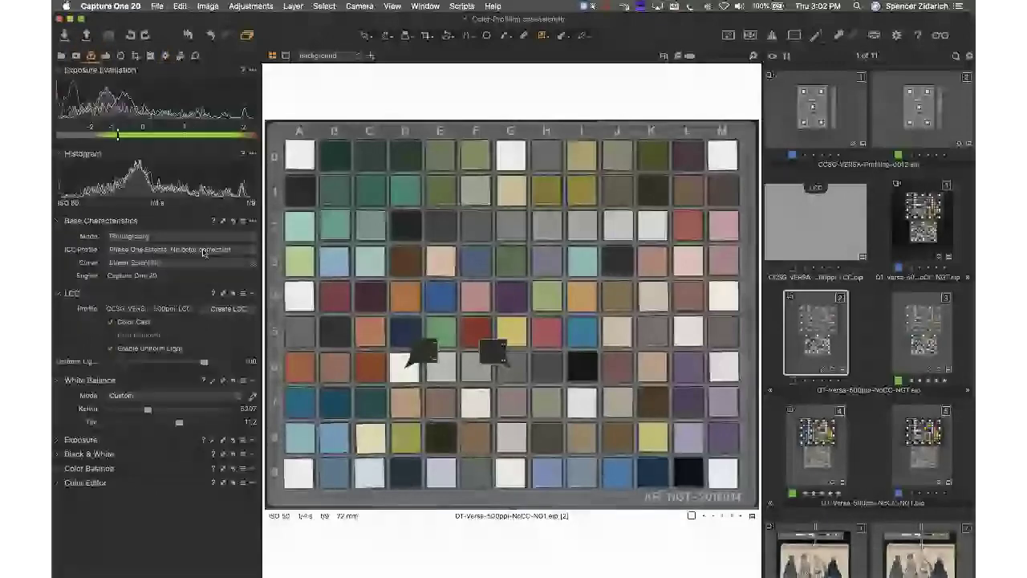
click(167, 56)
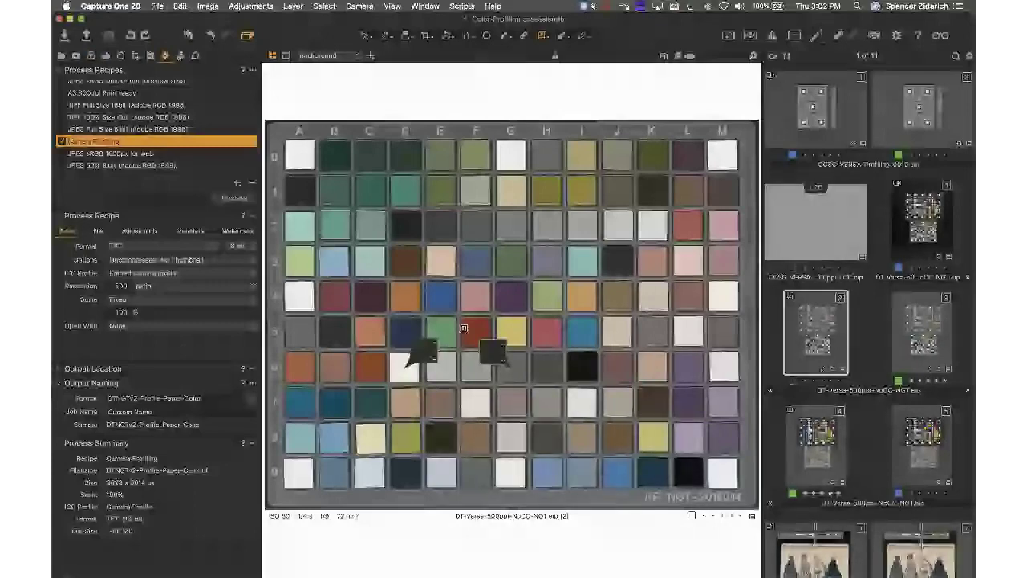
Step: Disable TIFF Full Size 16bit, keep Camera Profiling selected, and switch to basICColor input
click(63, 106)
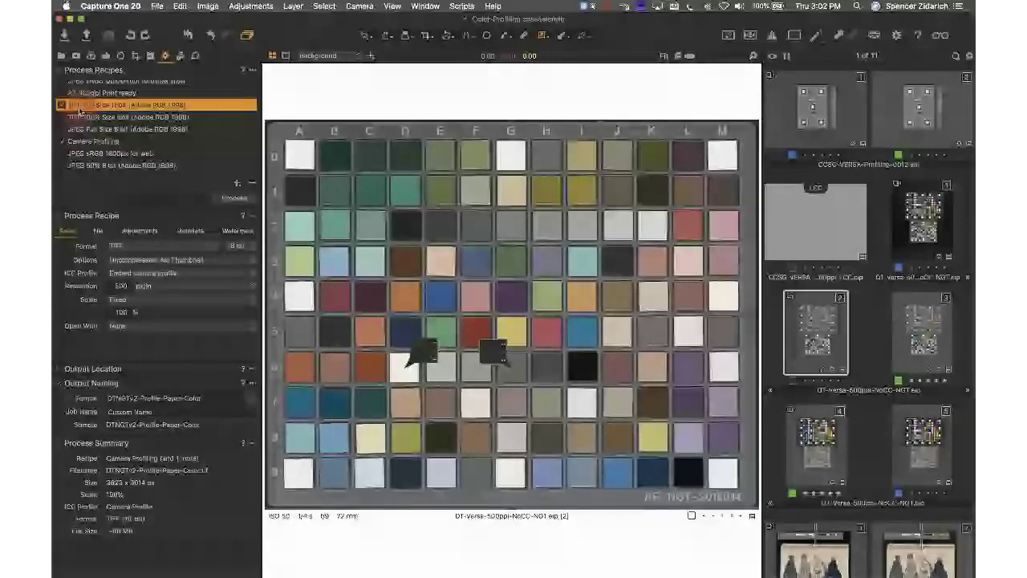
click(88, 141)
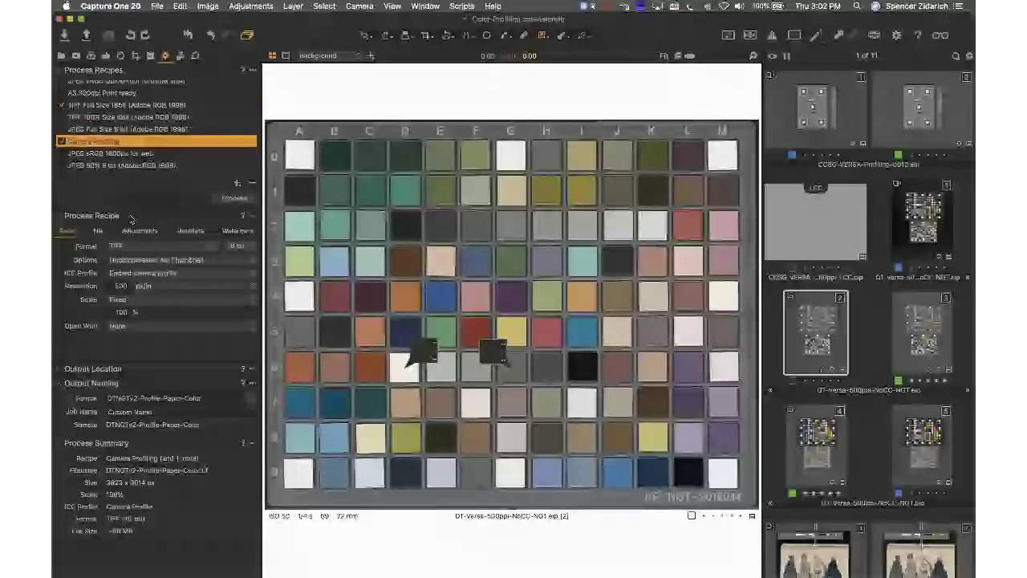
click(127, 106)
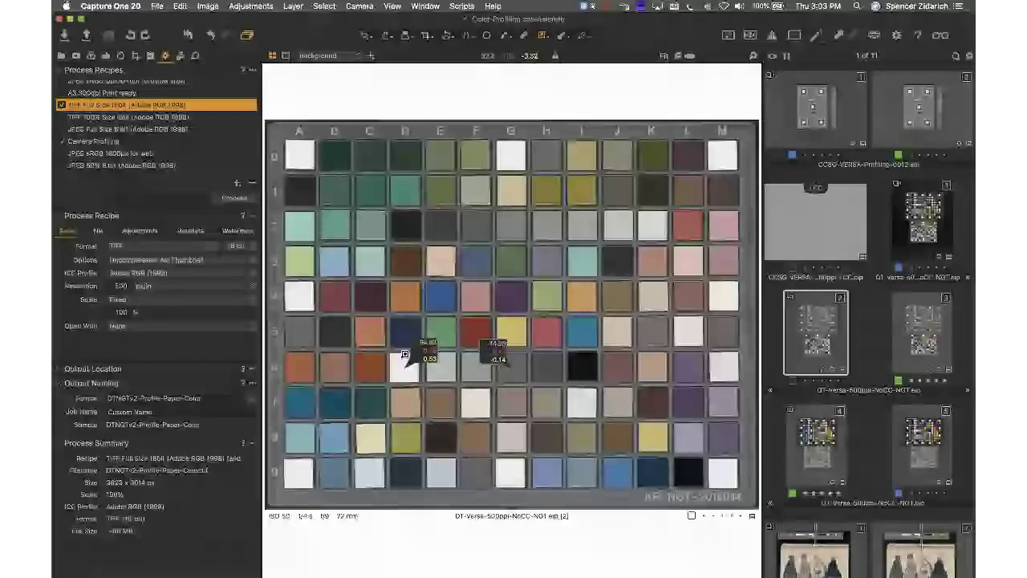
click(115, 109)
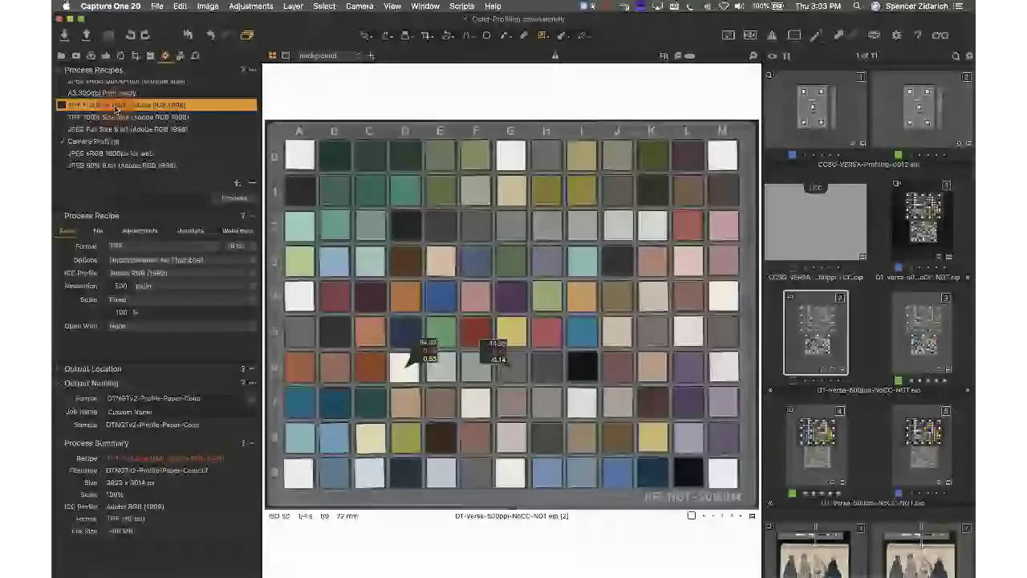
click(236, 142)
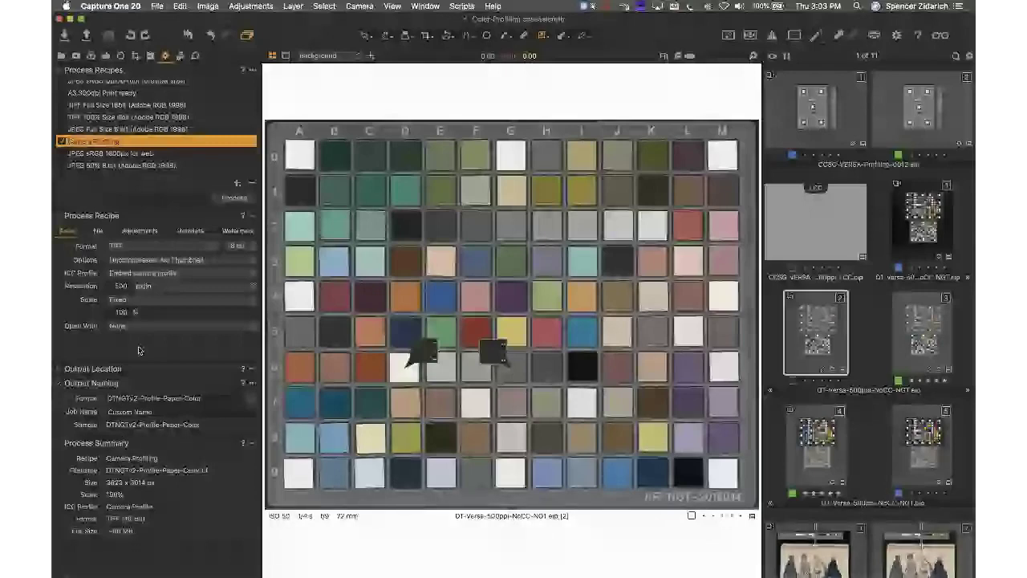
key(super+shift+Tab)
key(super+shift+Tab)
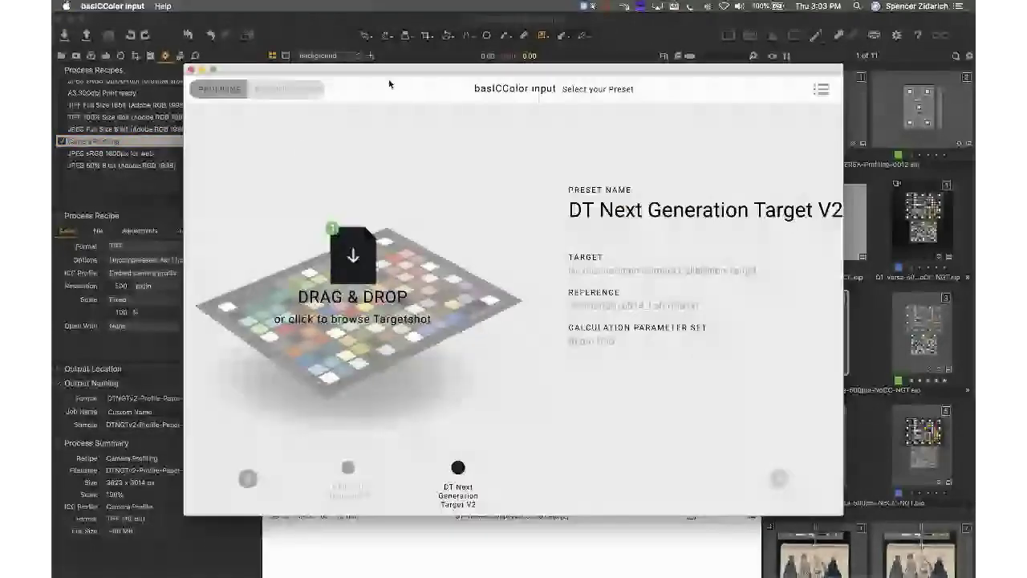
mouse_move(389, 84)
mouse_down()
mouse_move(394, 92)
mouse_move(393, 81)
mouse_up()
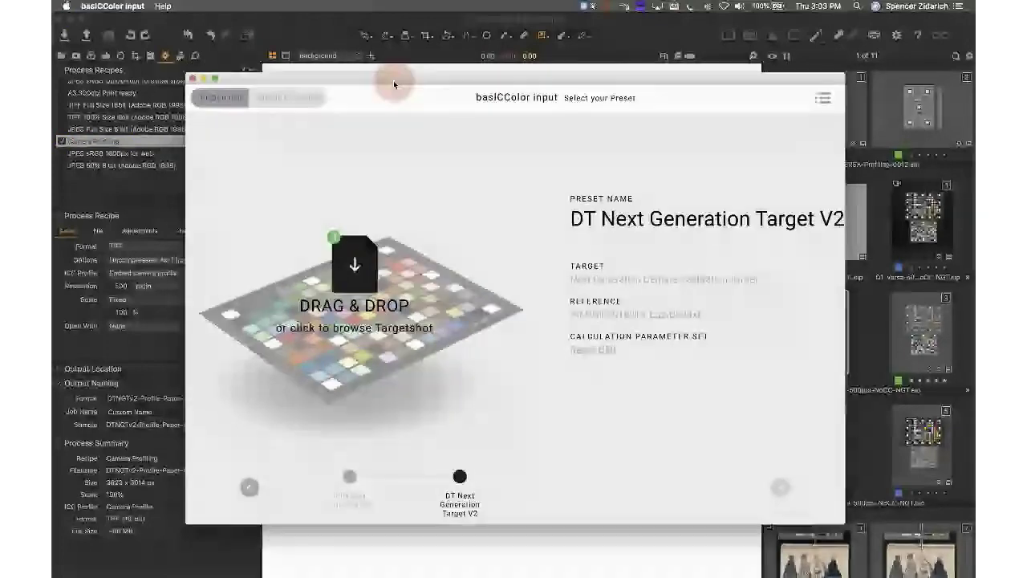
click(407, 378)
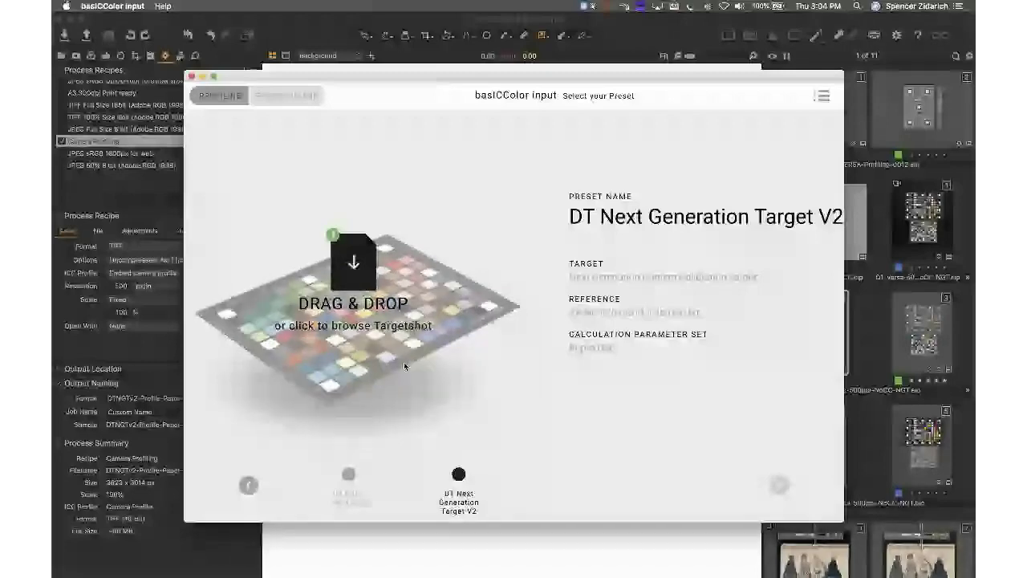
drag(376, 78, 375, 76)
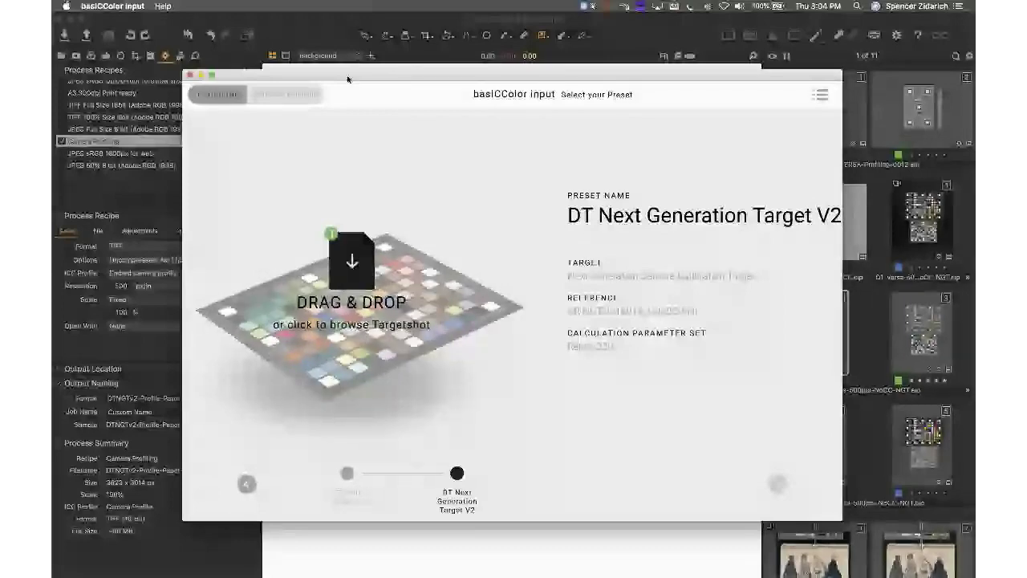
drag(348, 79, 387, 79)
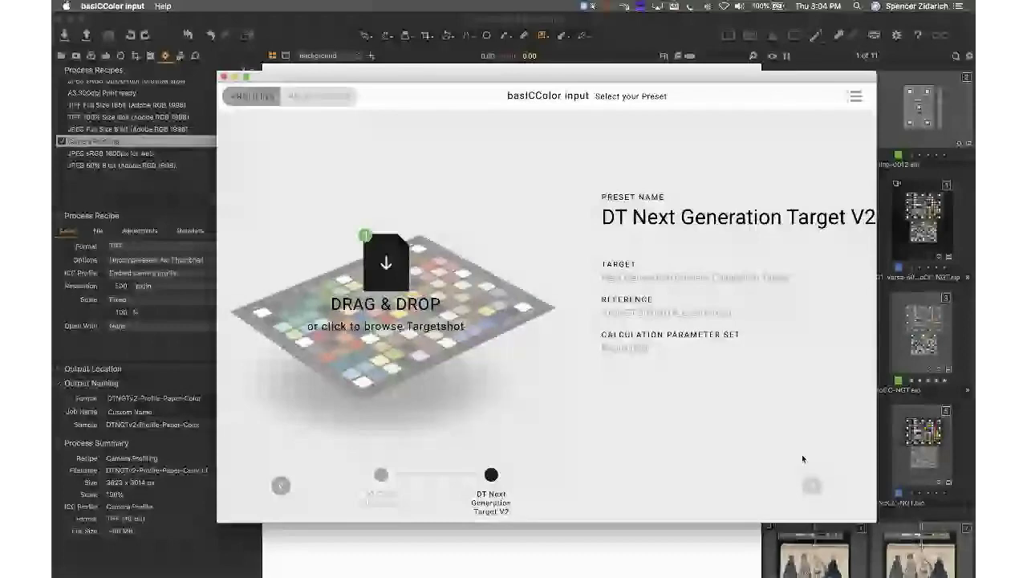
Step: Step back through the presets to bICC dcam SD
click(282, 485)
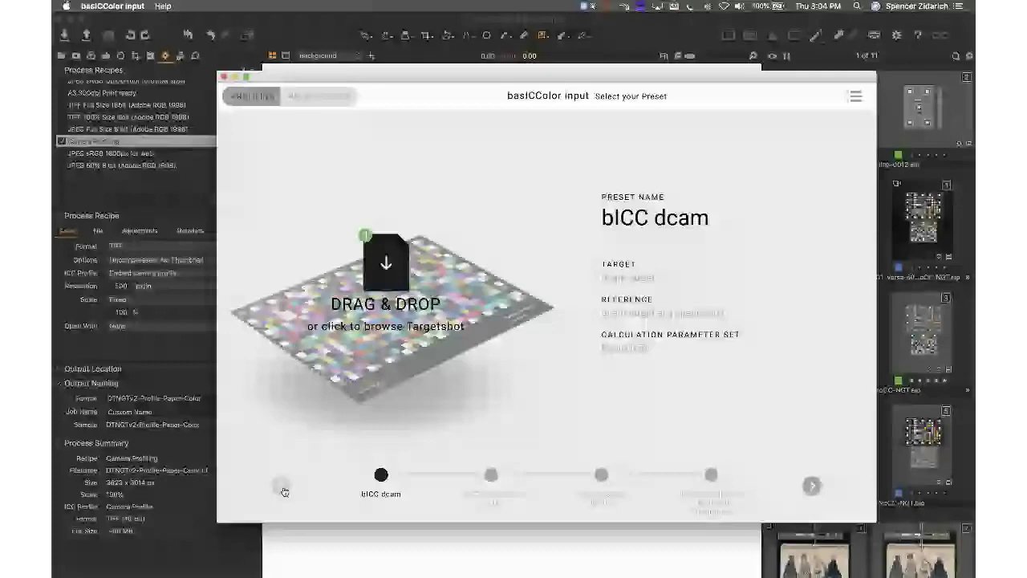
click(282, 490)
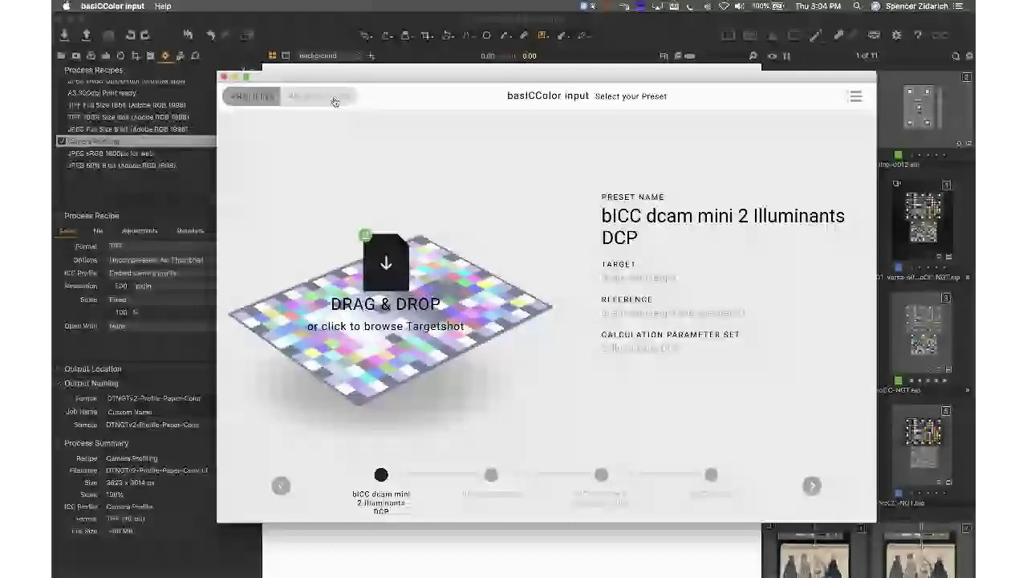
click(344, 487)
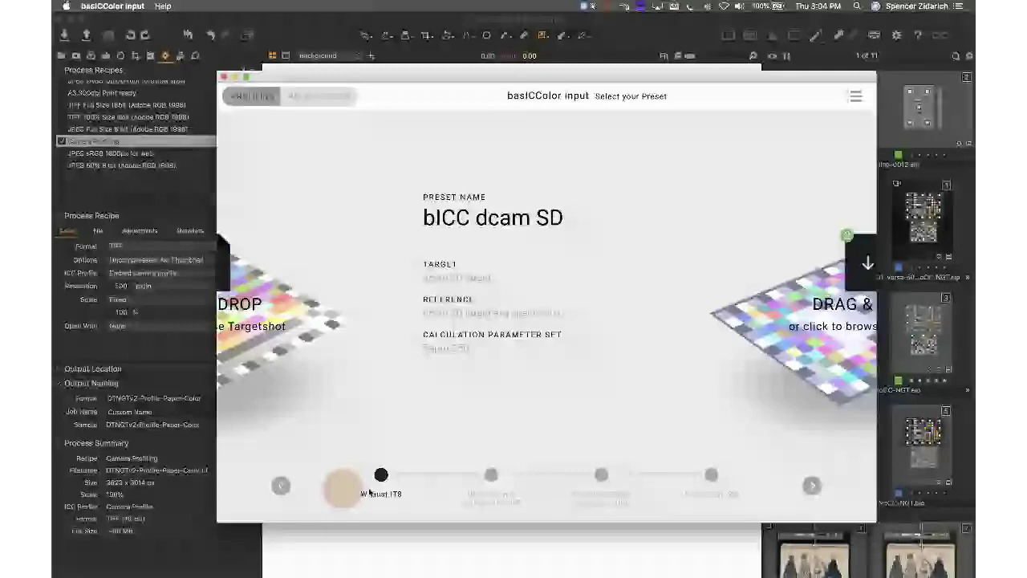
Step: Advance from WFaust IT8 to DT Color Checker SG and shift the window to view the chart
click(814, 487)
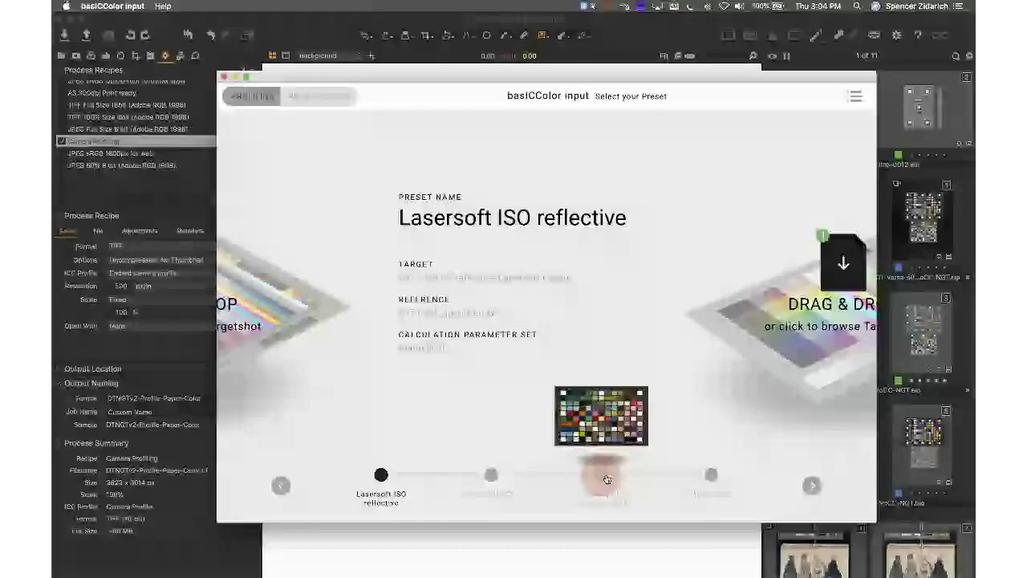
click(810, 489)
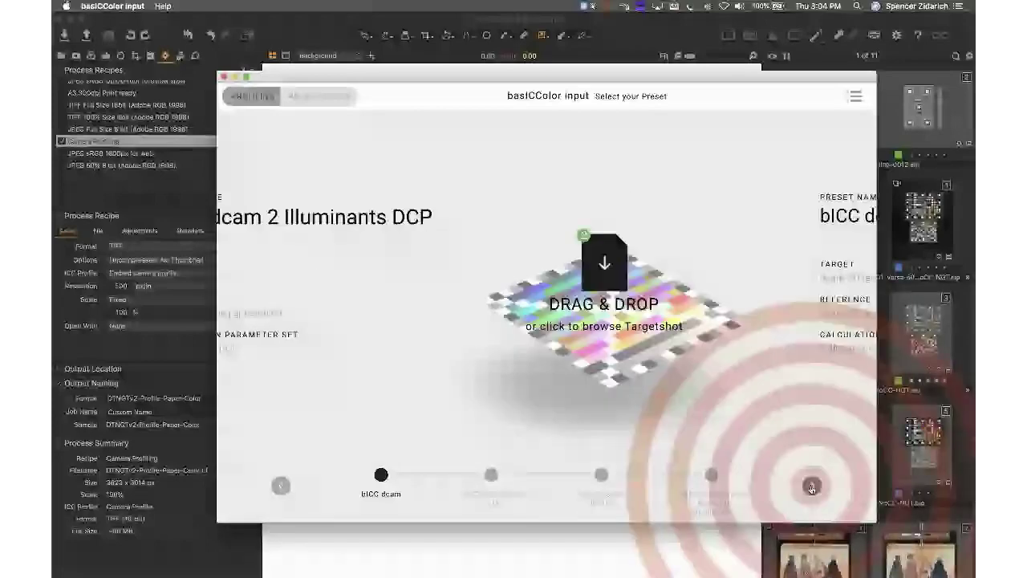
click(811, 487)
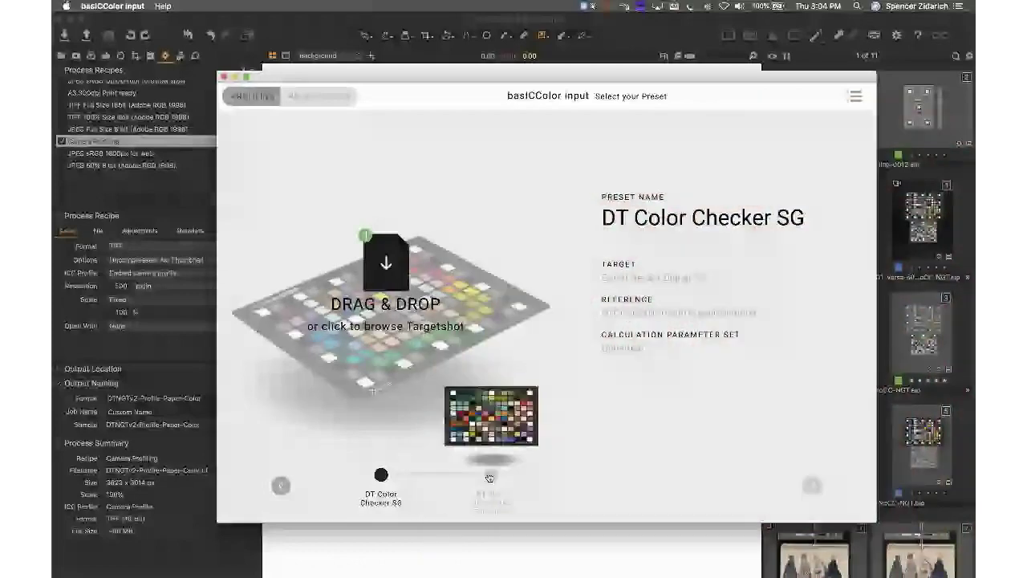
drag(624, 76, 624, 166)
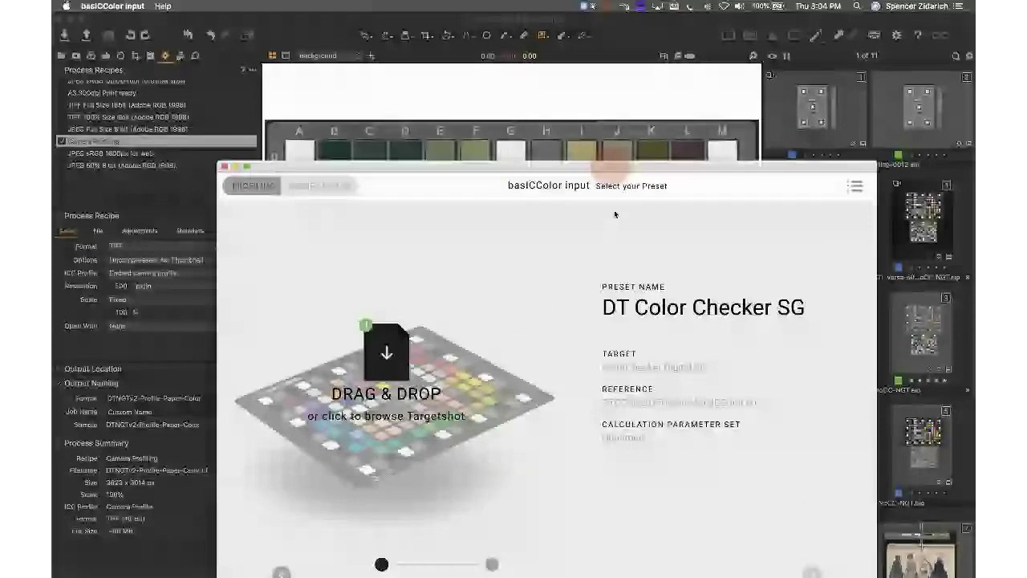
drag(616, 168, 627, 75)
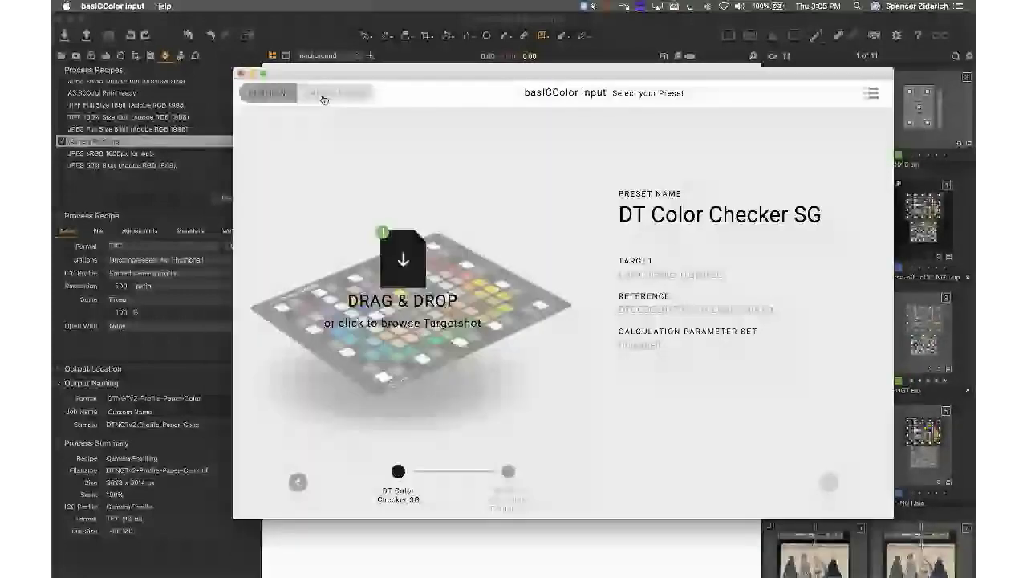
Step: Open Manage your Presets and scroll the grid past Kodak IT8 and SpyderCheckr to Library of Congress NGT
click(324, 96)
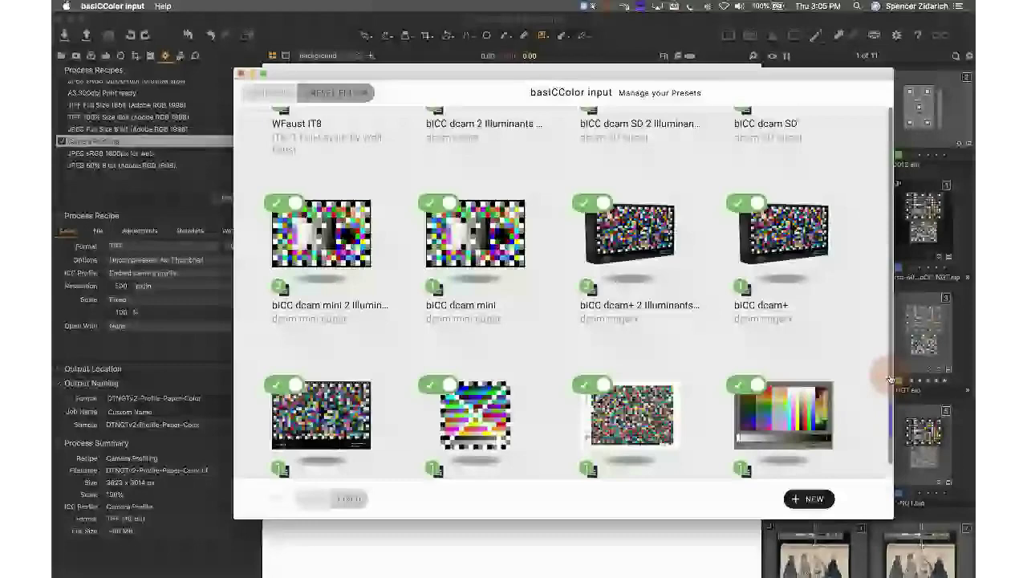
scroll(888, 309, up, 10)
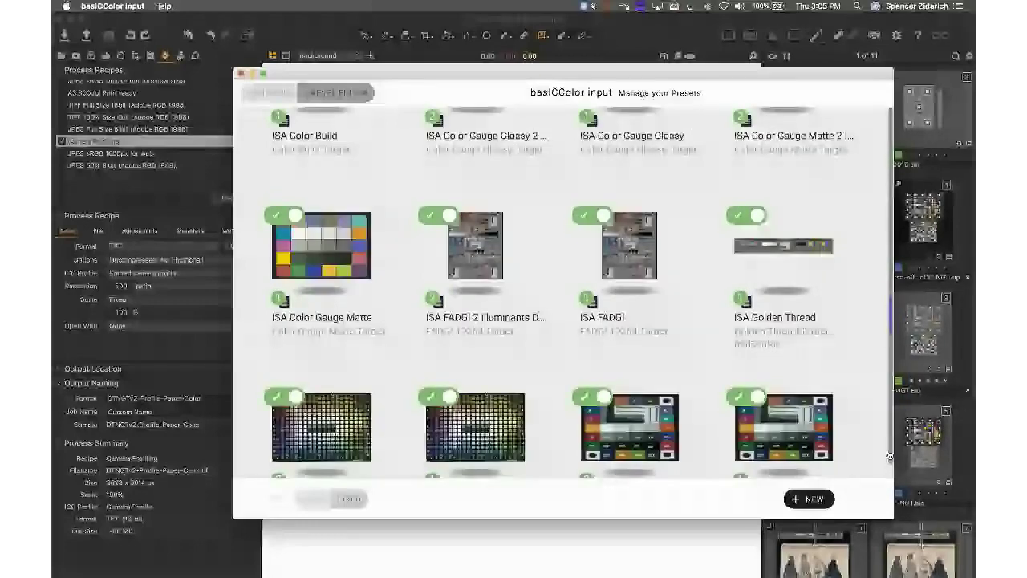
scroll(882, 401, down, 15)
mouse_move(311, 360)
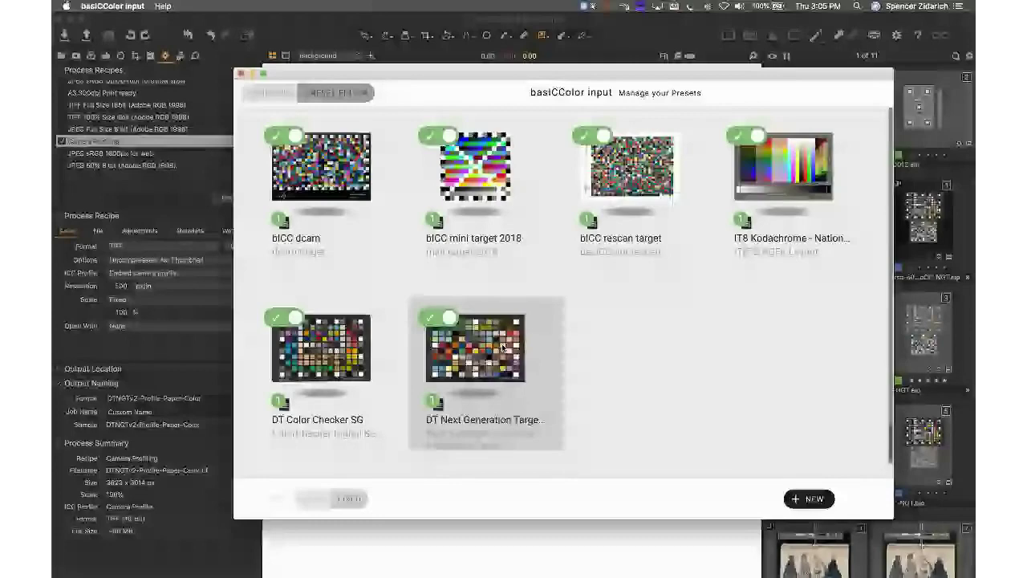
mouse_move(453, 418)
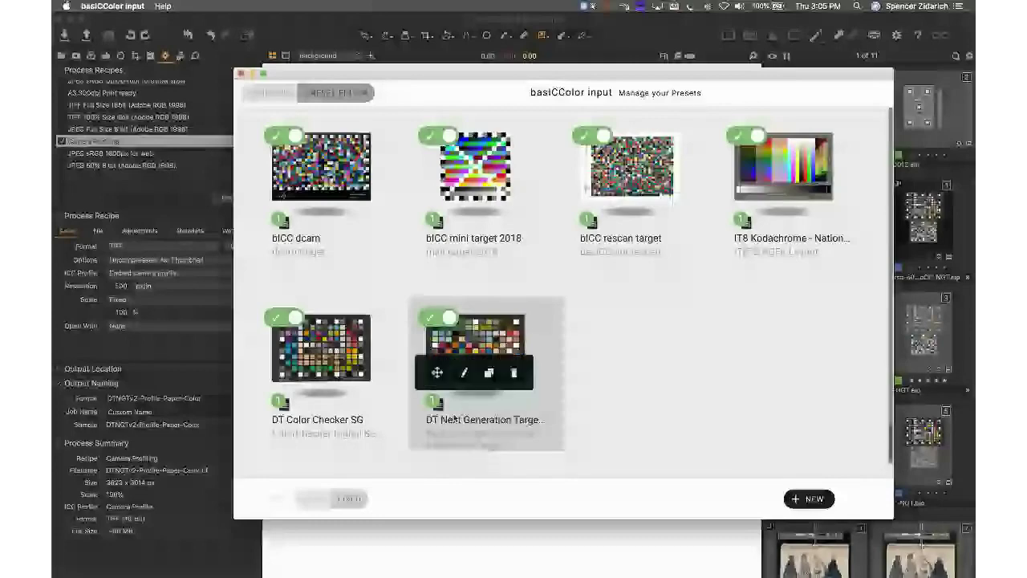
scroll(894, 332, down, 10)
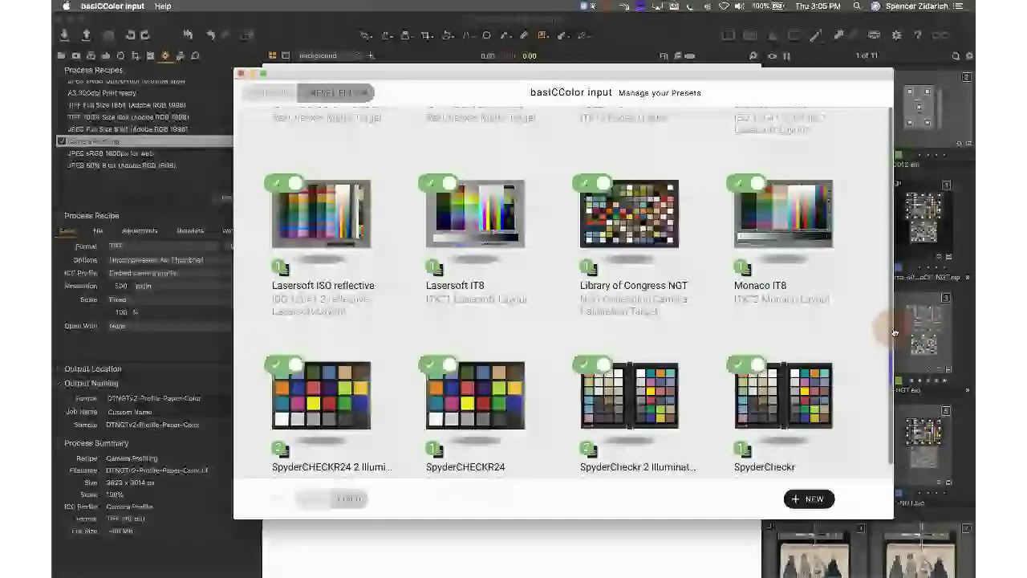
drag(895, 331, 893, 323)
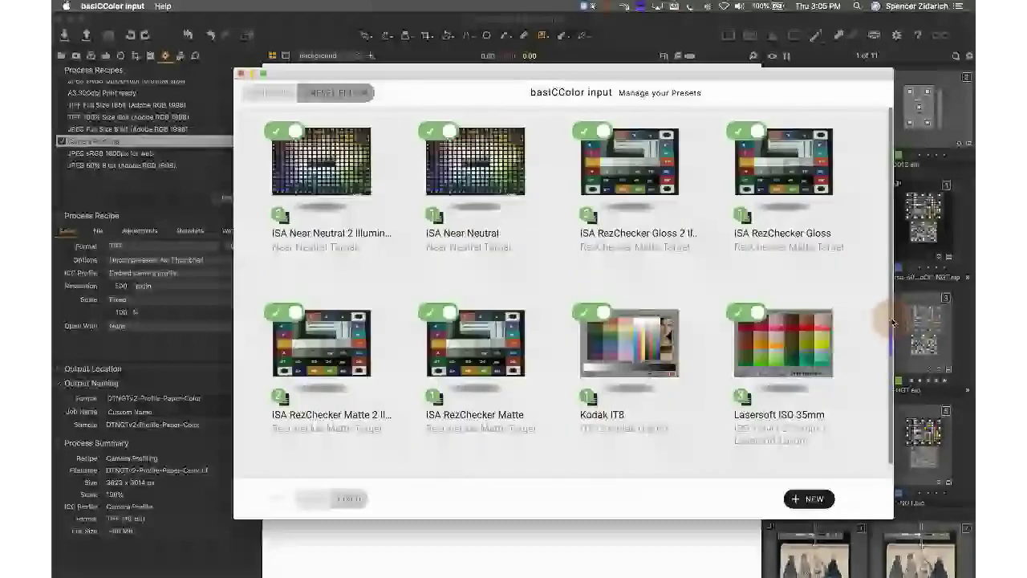
scroll(894, 323, up, 2)
scroll(893, 327, down, 2)
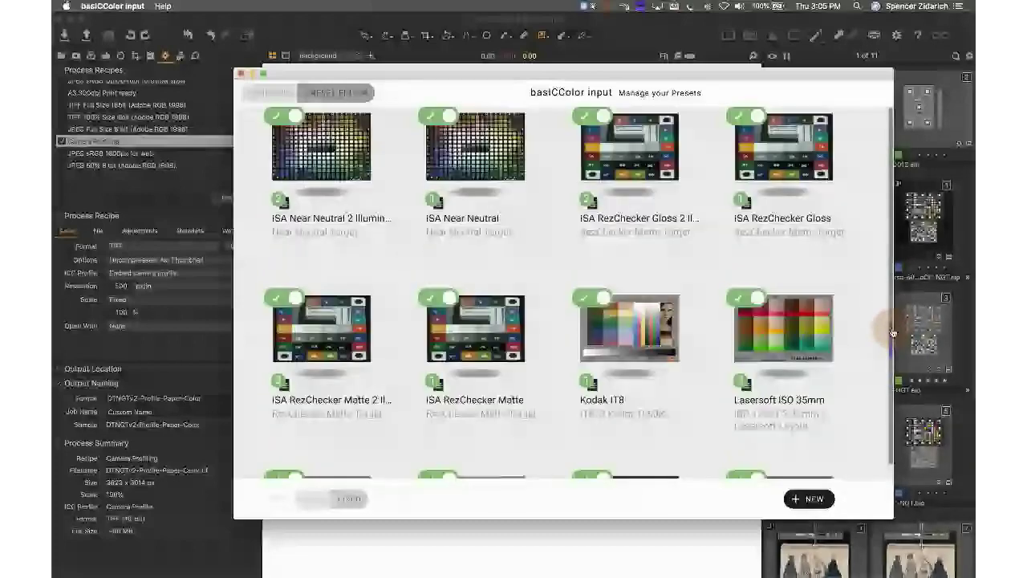
scroll(893, 332, down, 2)
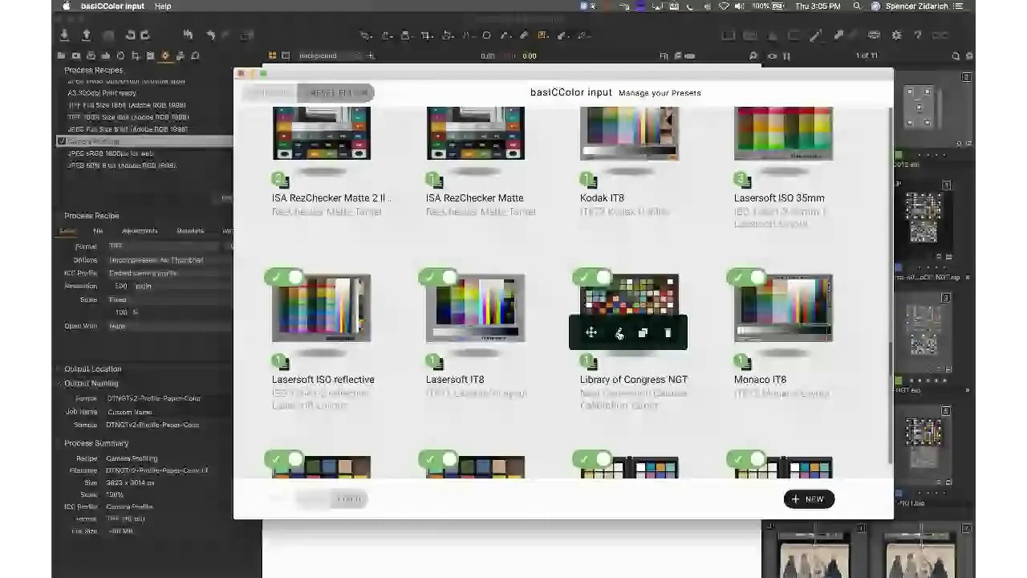
Step: Edit the Library of Congress NGT preset to view its target list
click(619, 334)
mouse_move(543, 315)
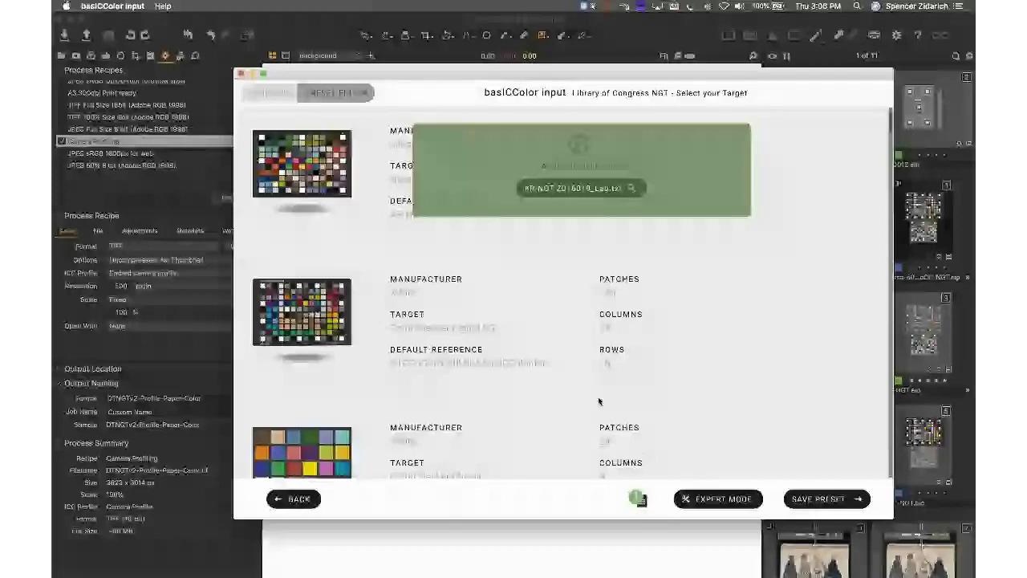
mouse_move(425, 350)
Step: Choose a new reference data file, browsing Documents into the SpectraShop folder
click(559, 190)
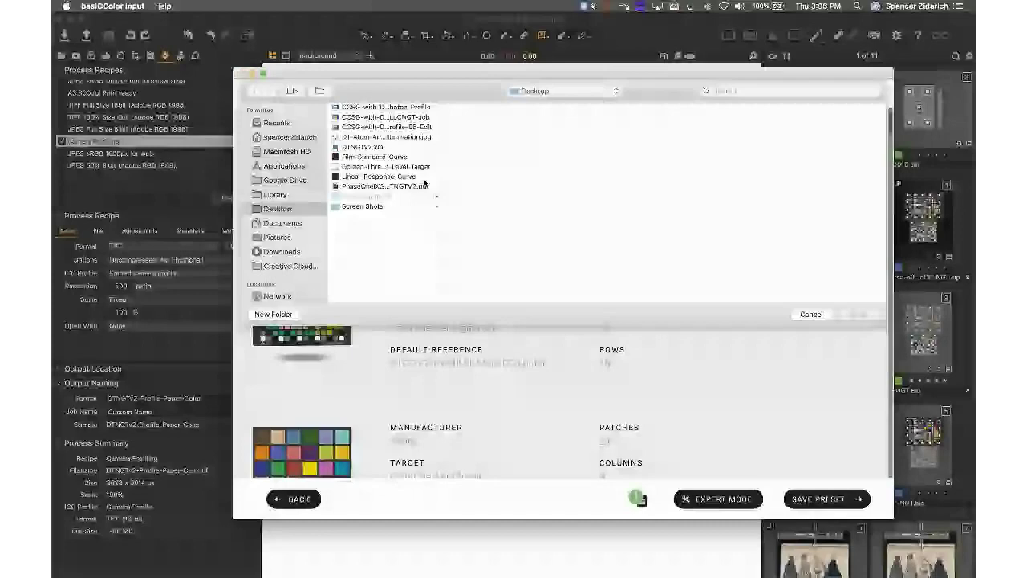
click(285, 223)
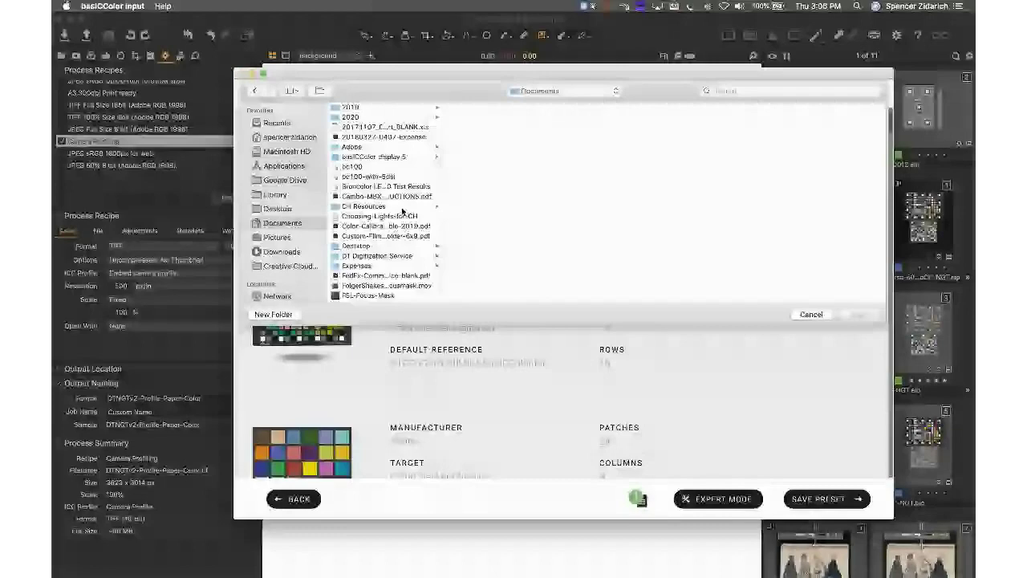
text(spe)
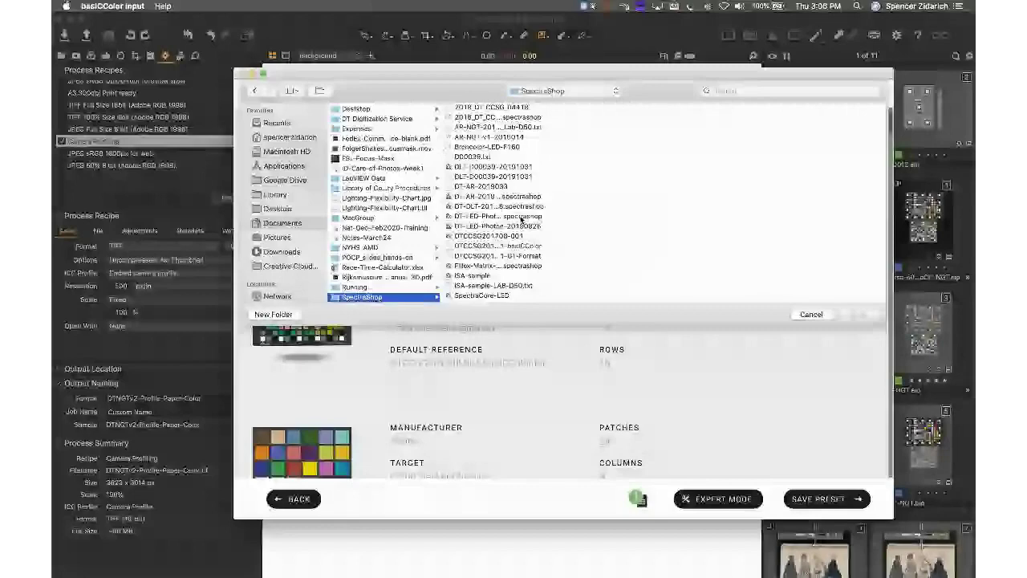
scroll(501, 207, down, 1)
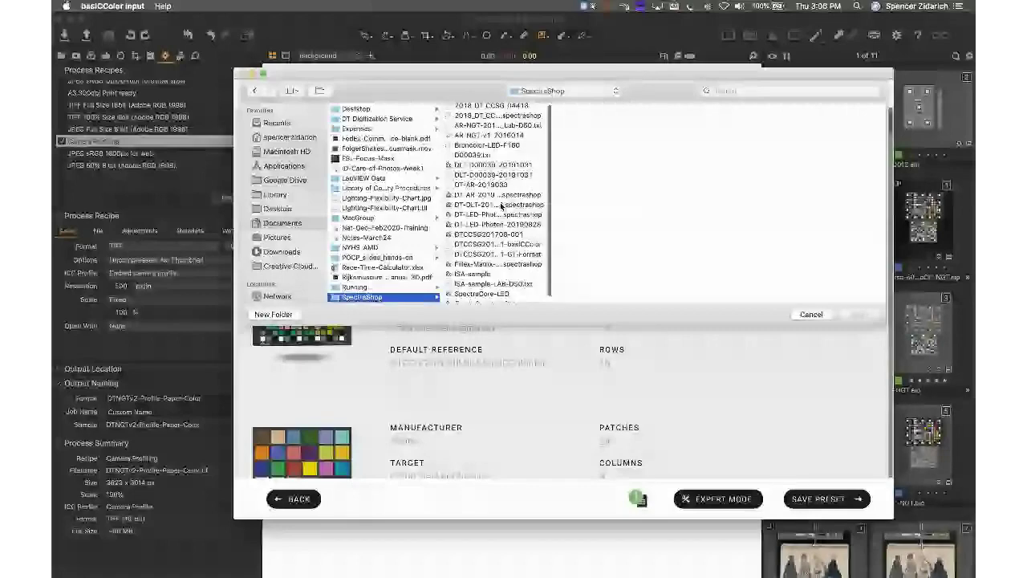
scroll(502, 207, up, 1)
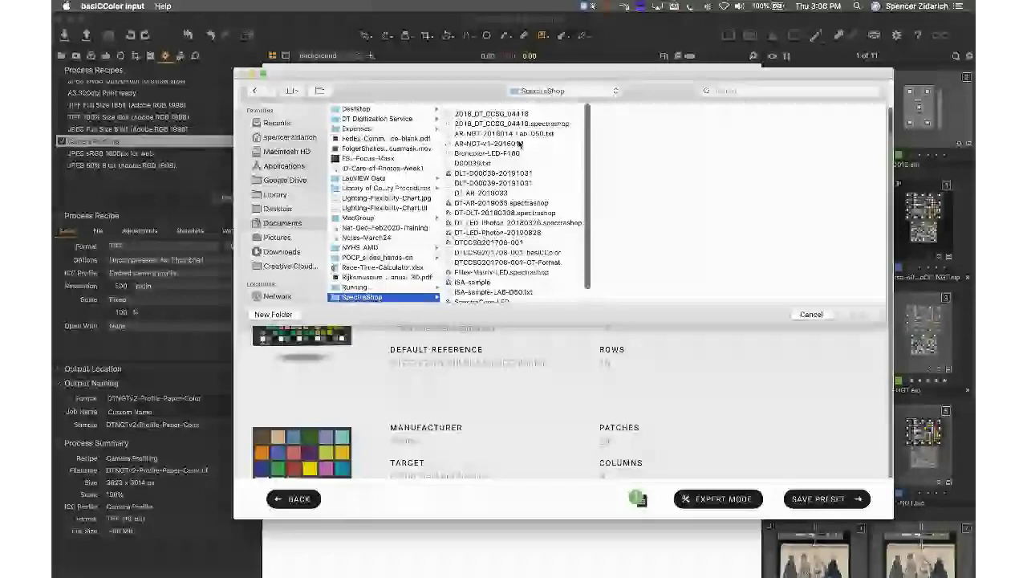
key(Right)
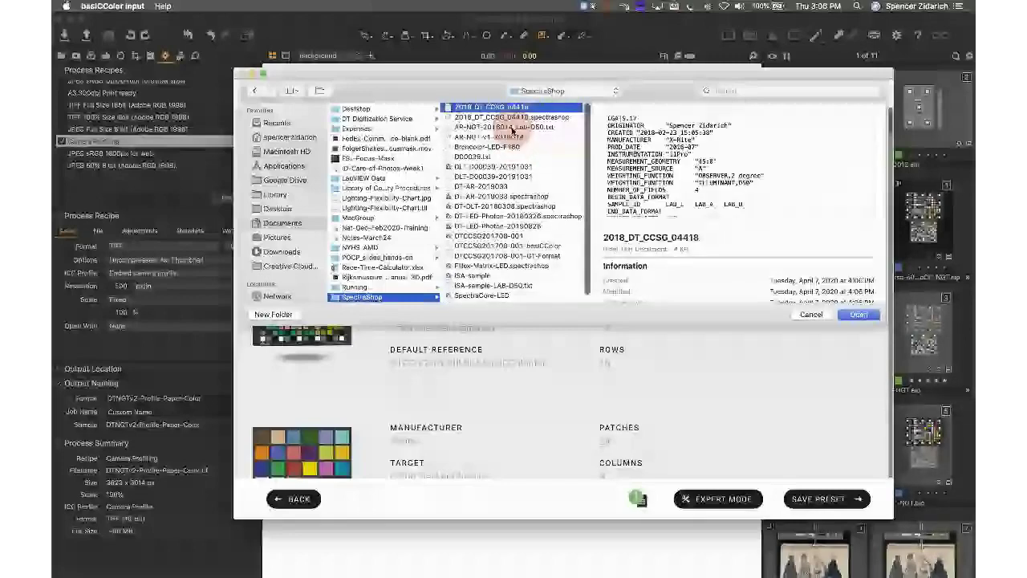
Step: Preview and open AR-NGT-2016014_Lab.txt as the Library of Congress NGT reference file
click(512, 129)
key(space)
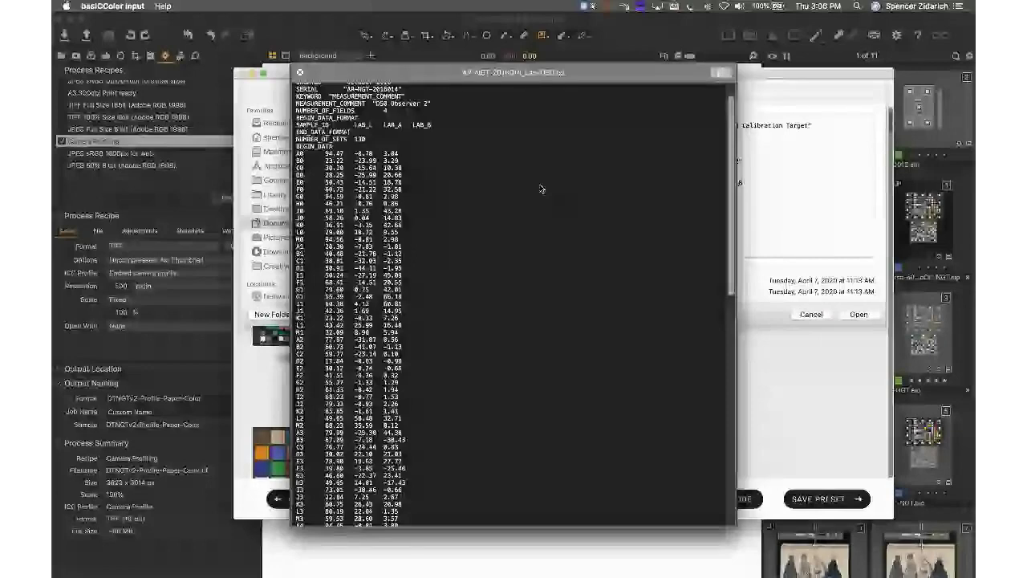
scroll(541, 189, up, 3)
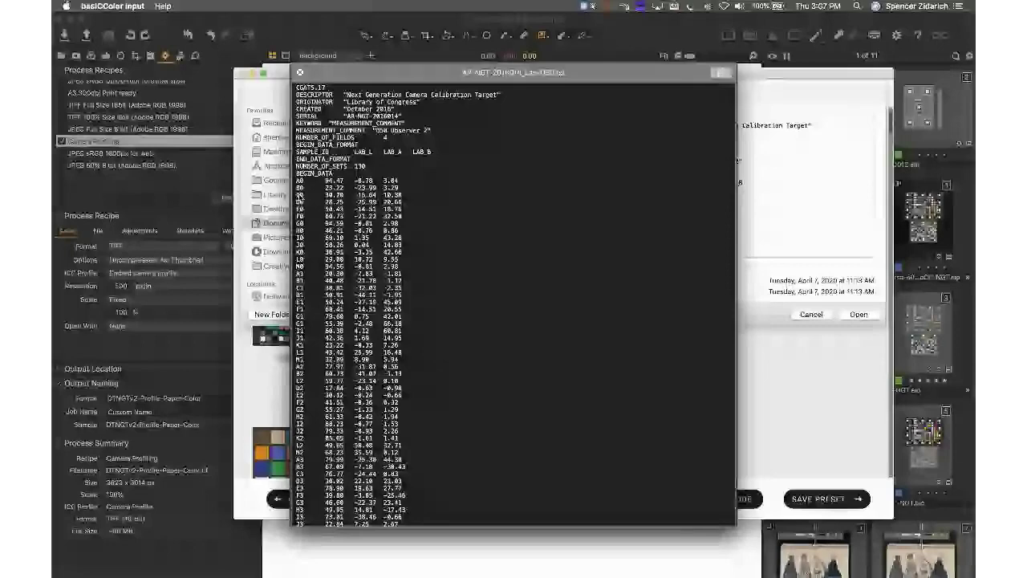
key(Return)
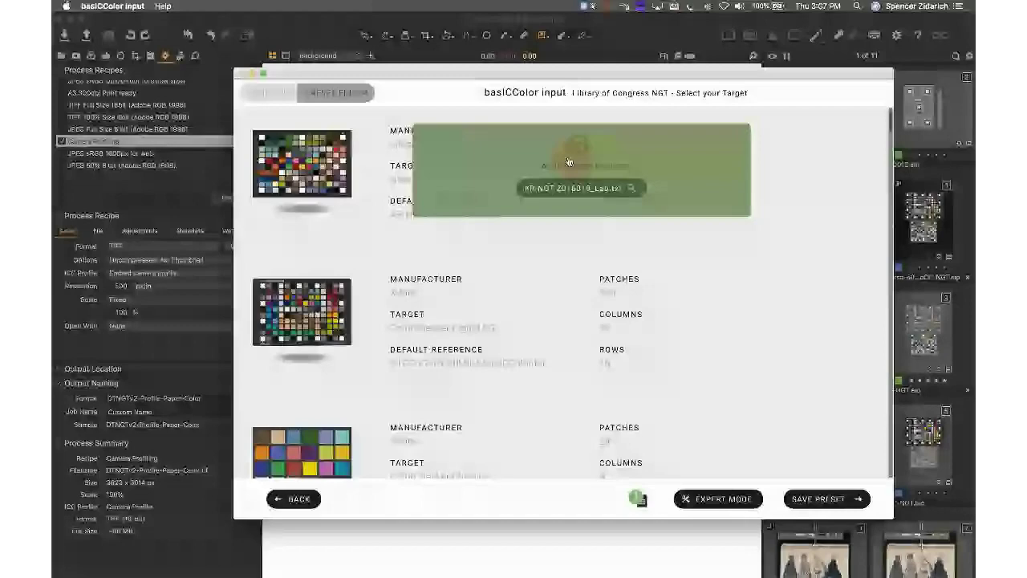
mouse_move(535, 296)
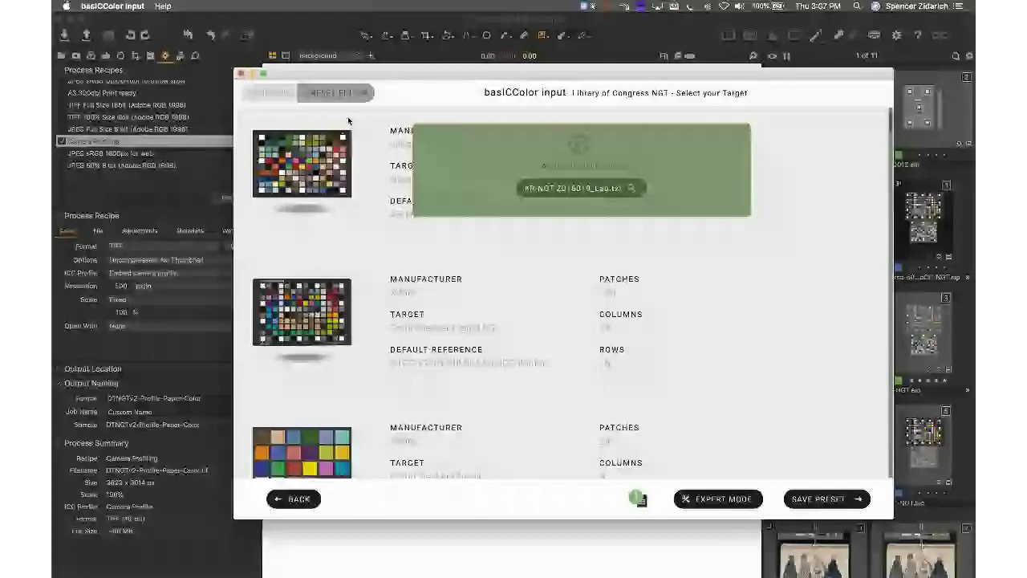
mouse_move(724, 477)
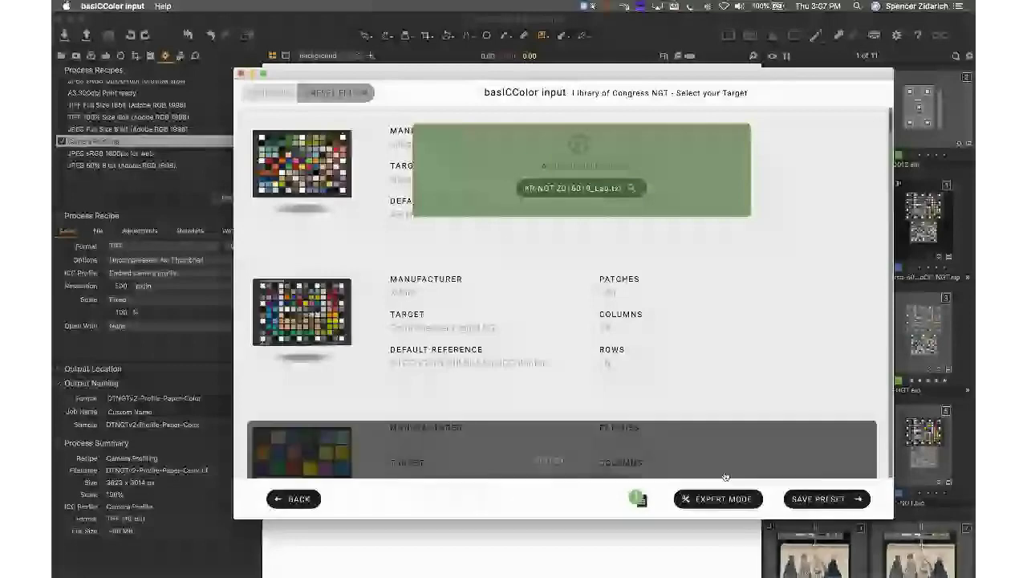
Step: Open Expert Mode on the Capture One Profiles tab, checking the preset list without changes
click(720, 498)
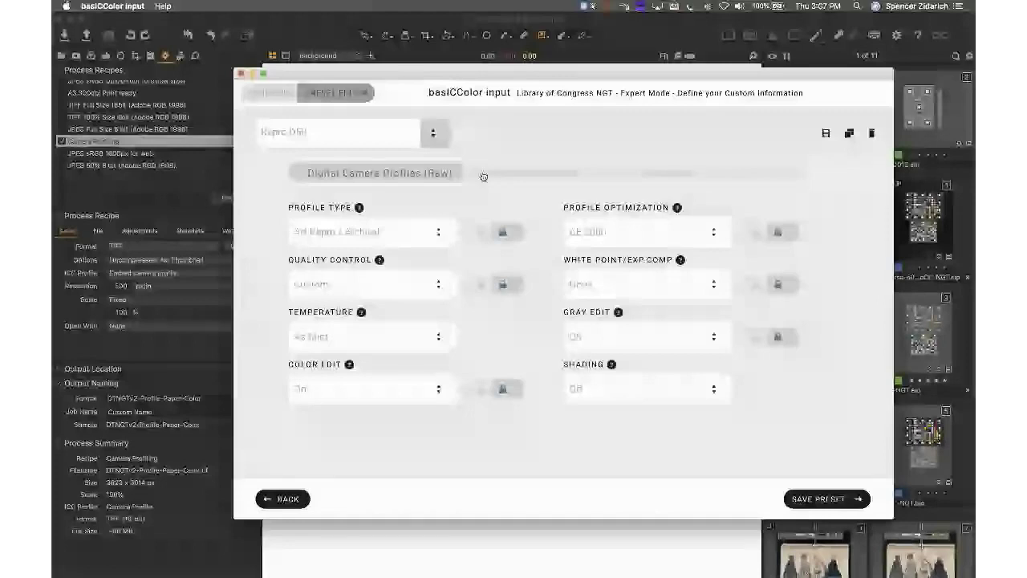
click(483, 175)
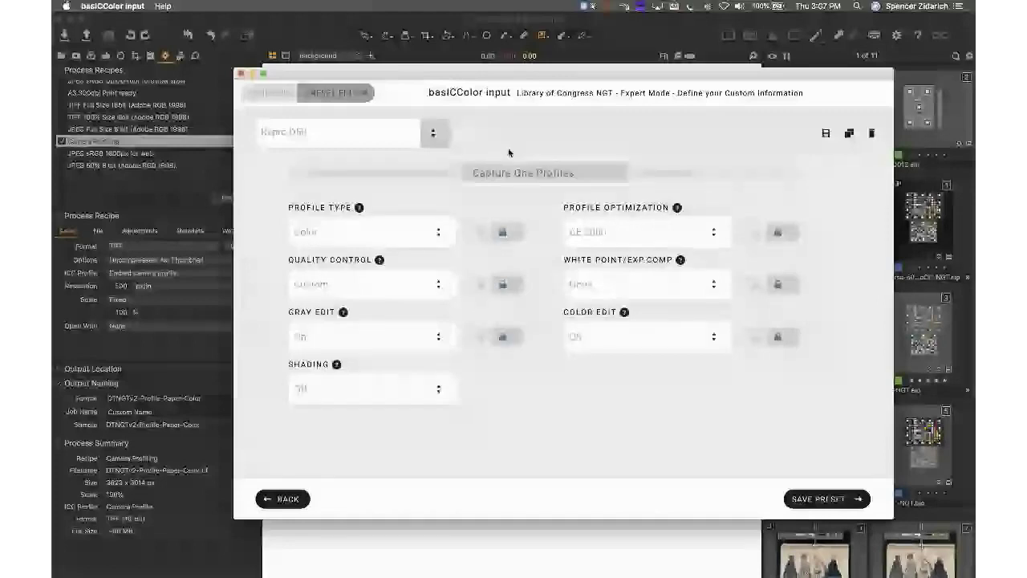
drag(529, 79, 553, 79)
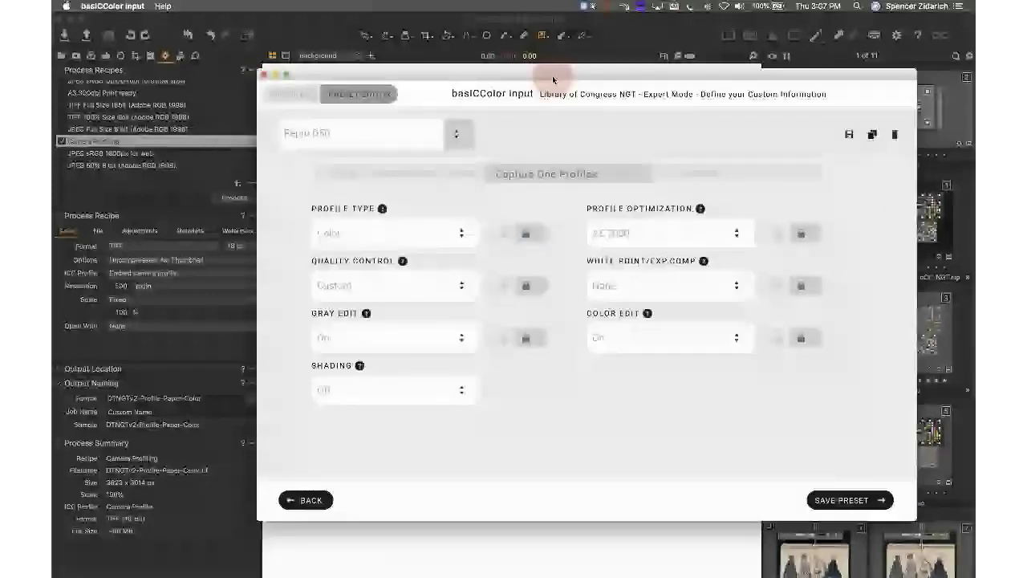
click(454, 134)
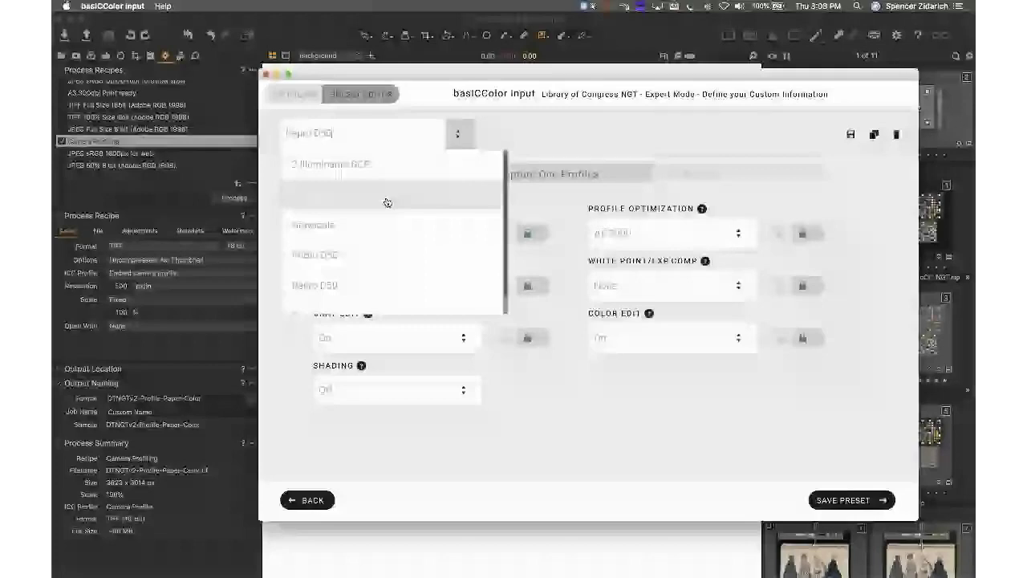
click(455, 143)
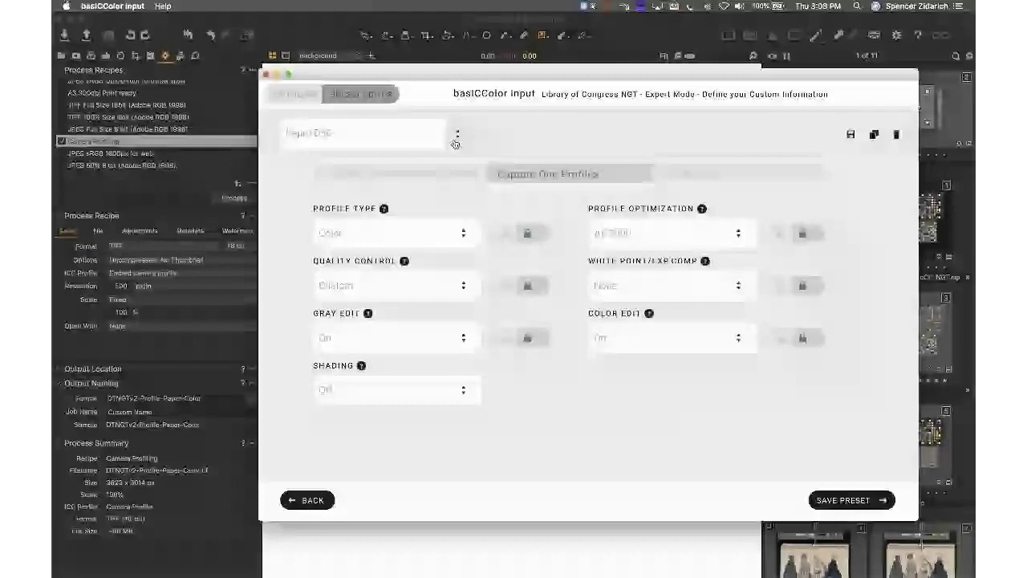
drag(564, 73, 577, 83)
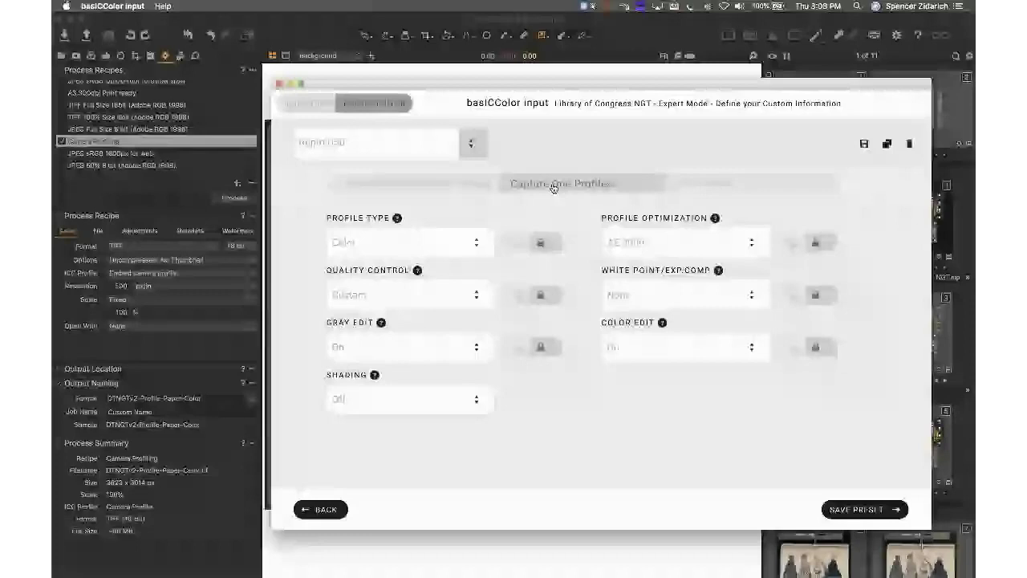
Step: Look at the raw profile settings, then return to the Capture One Profiles tab
click(411, 186)
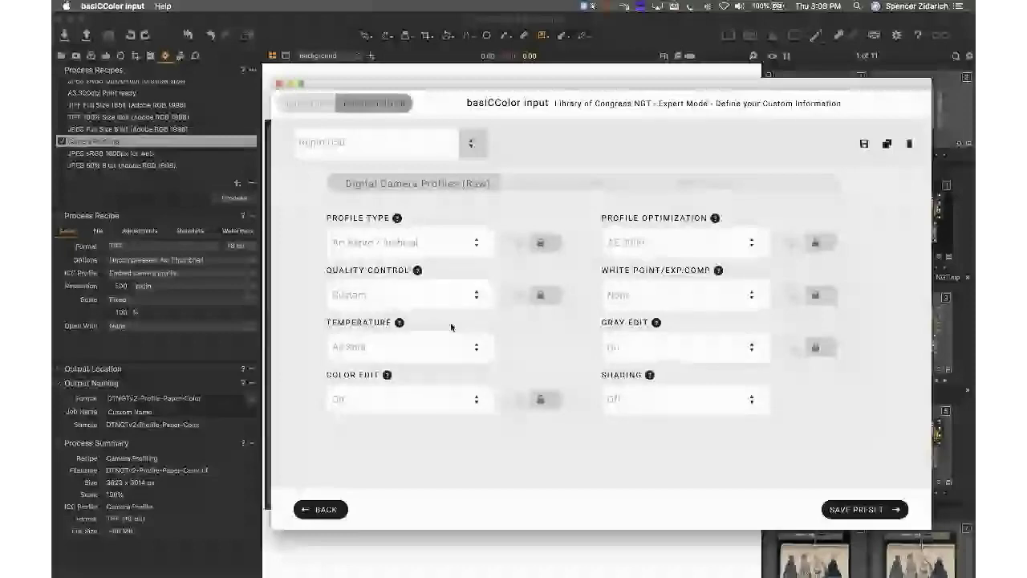
click(559, 184)
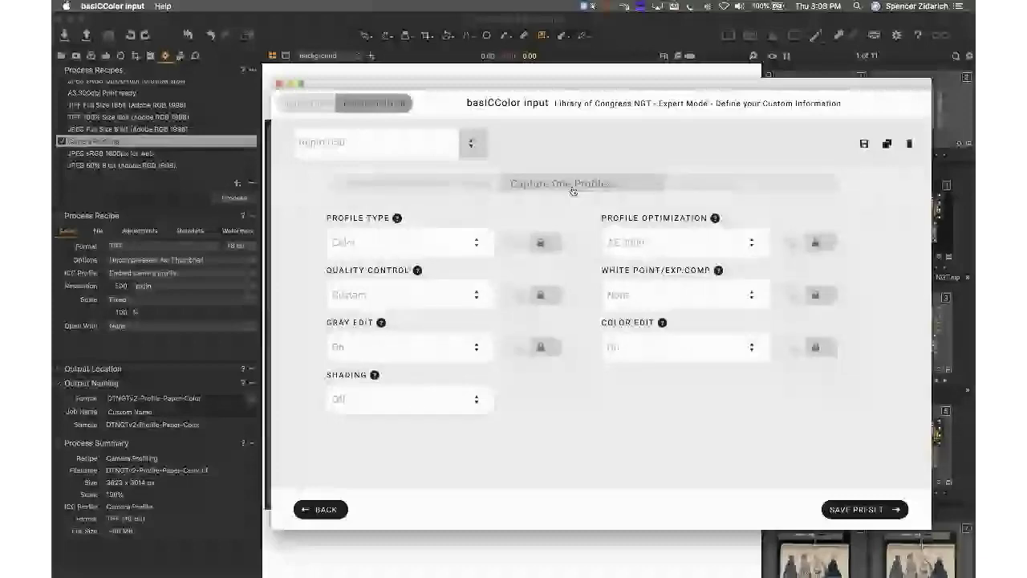
drag(597, 89, 594, 93)
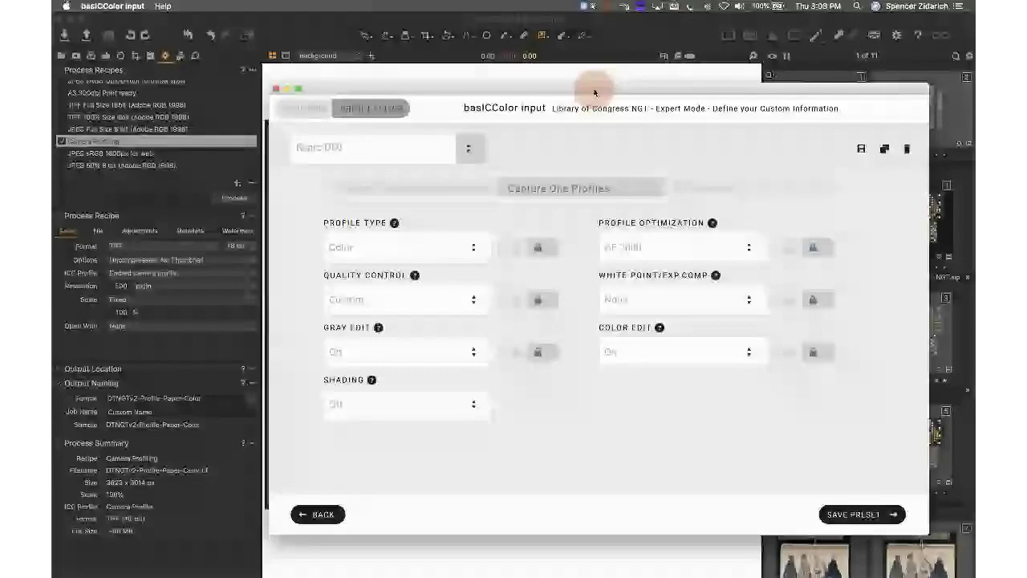
drag(595, 93, 595, 91)
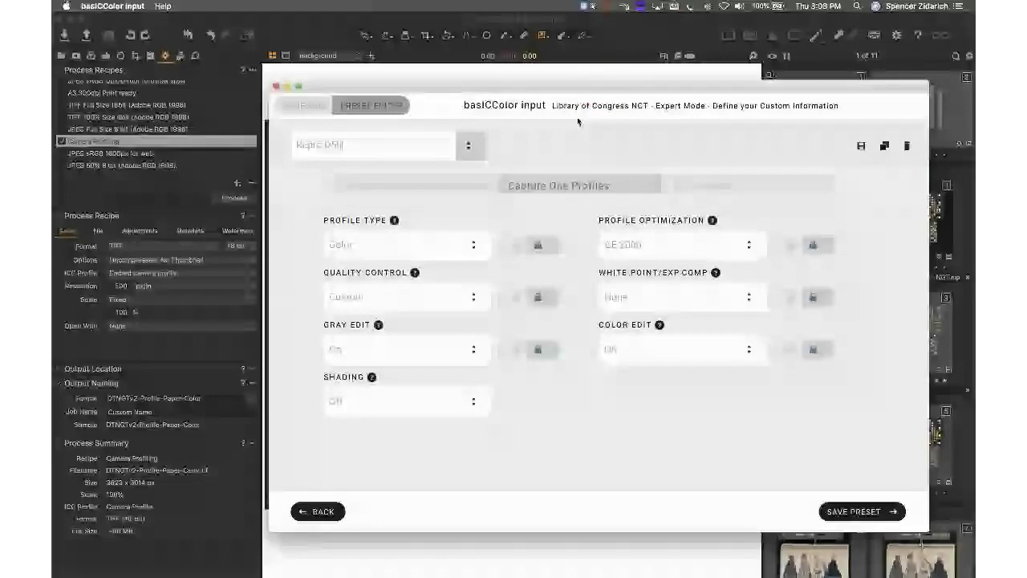
Step: Set Profile Type to Art Repro / Archival and Profile Optimization to ΔE 2000
click(446, 245)
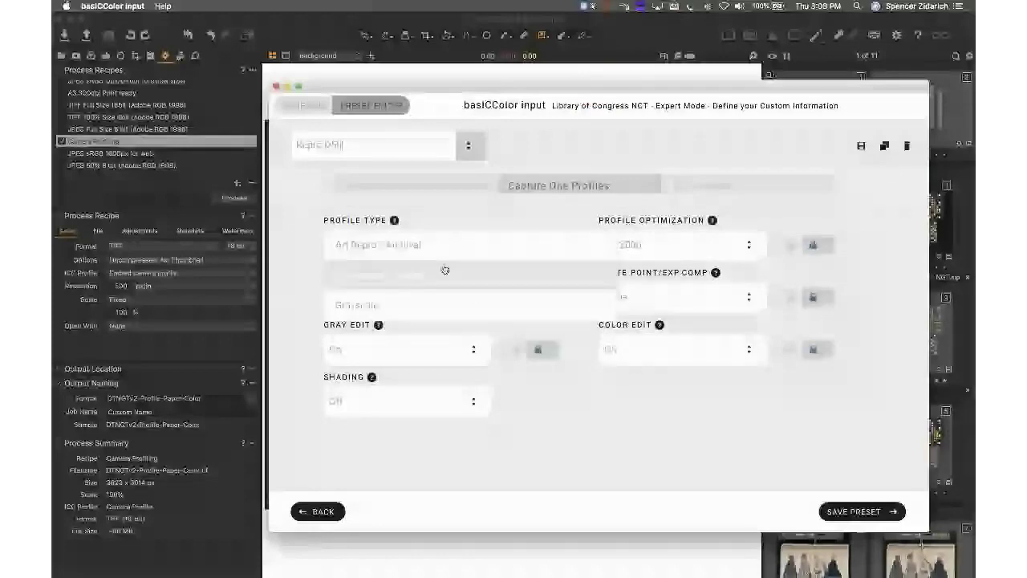
click(444, 270)
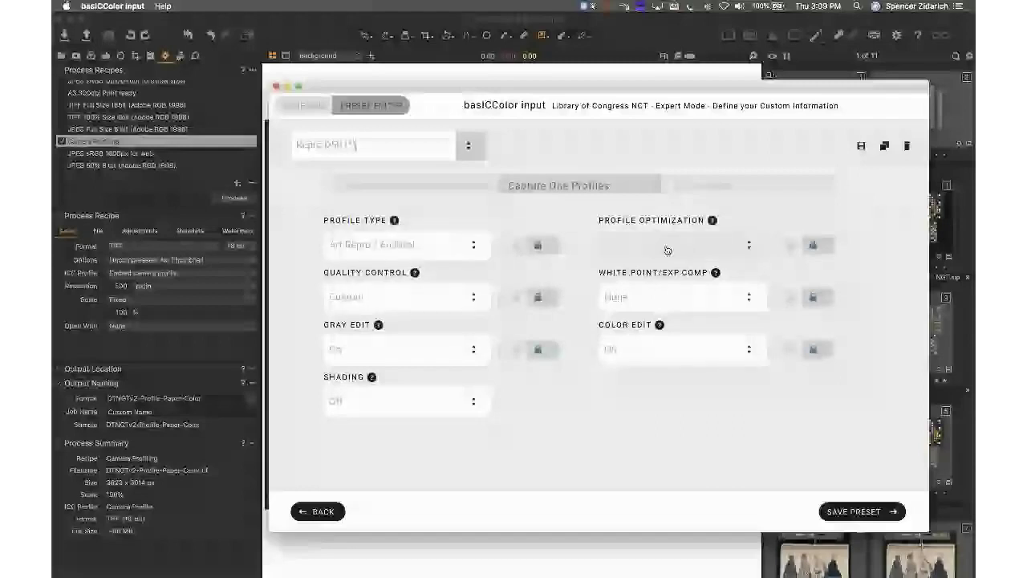
click(668, 255)
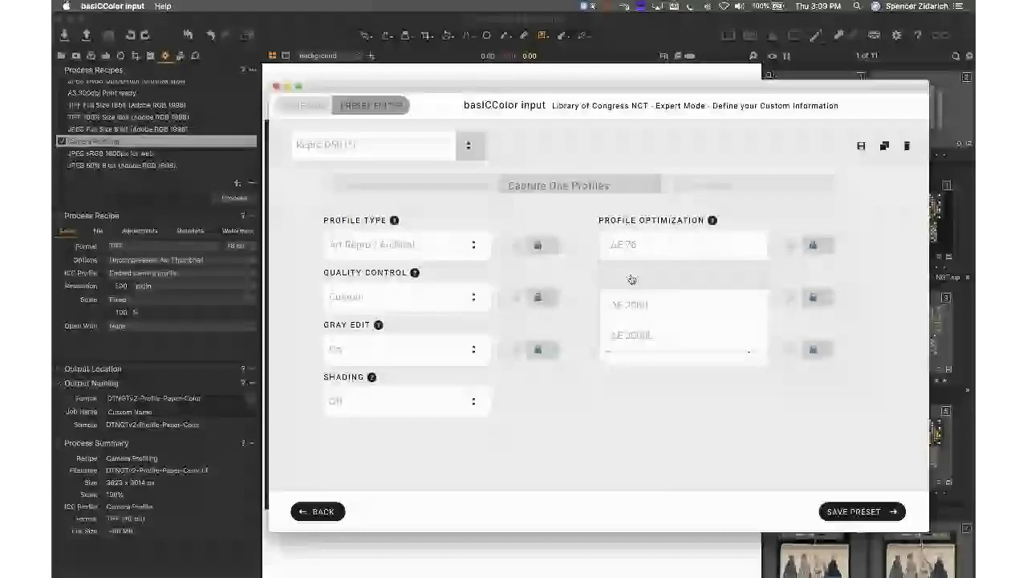
click(631, 279)
click(657, 239)
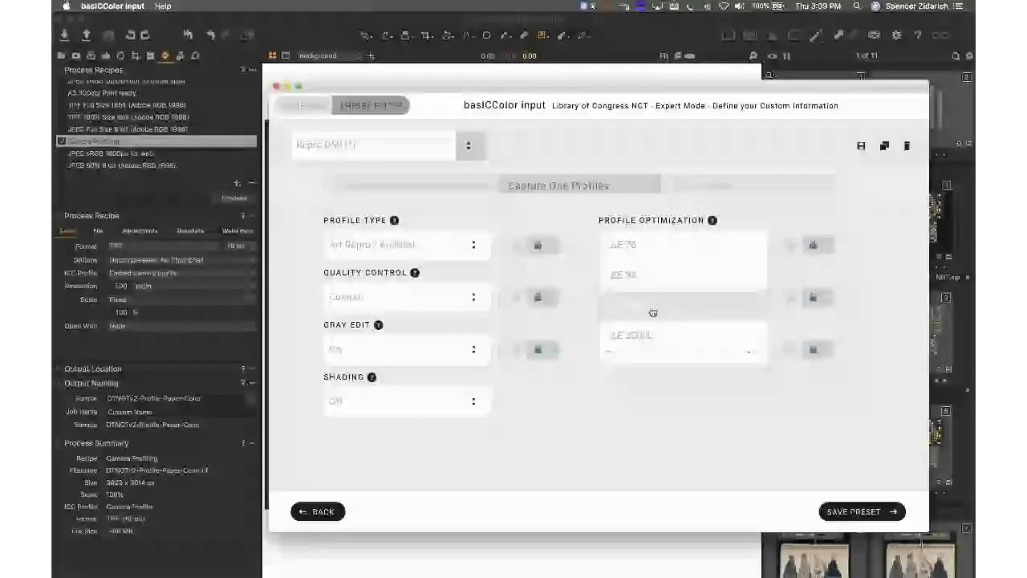
click(653, 312)
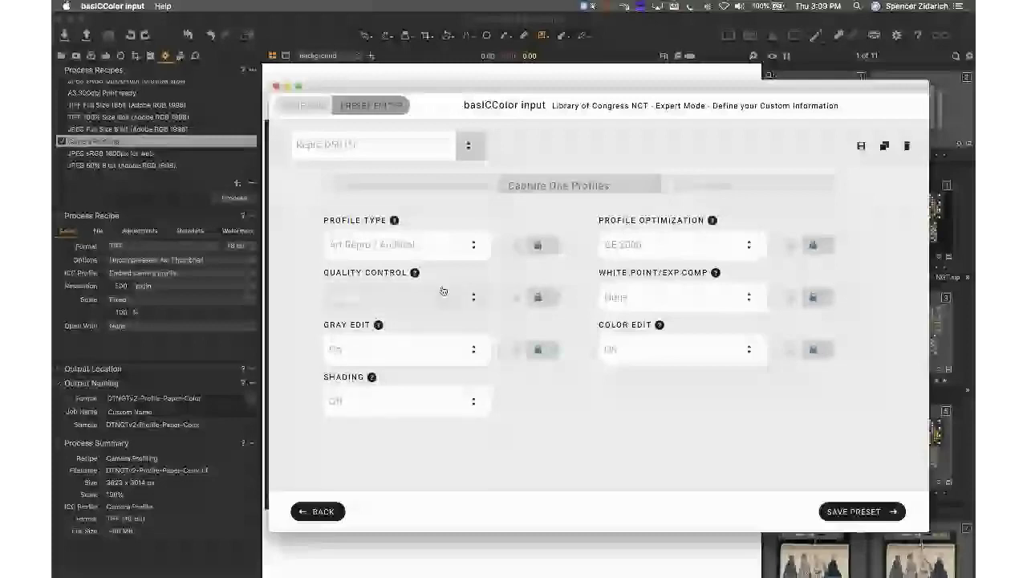
Step: Set Quality Control to FOGRA
click(442, 290)
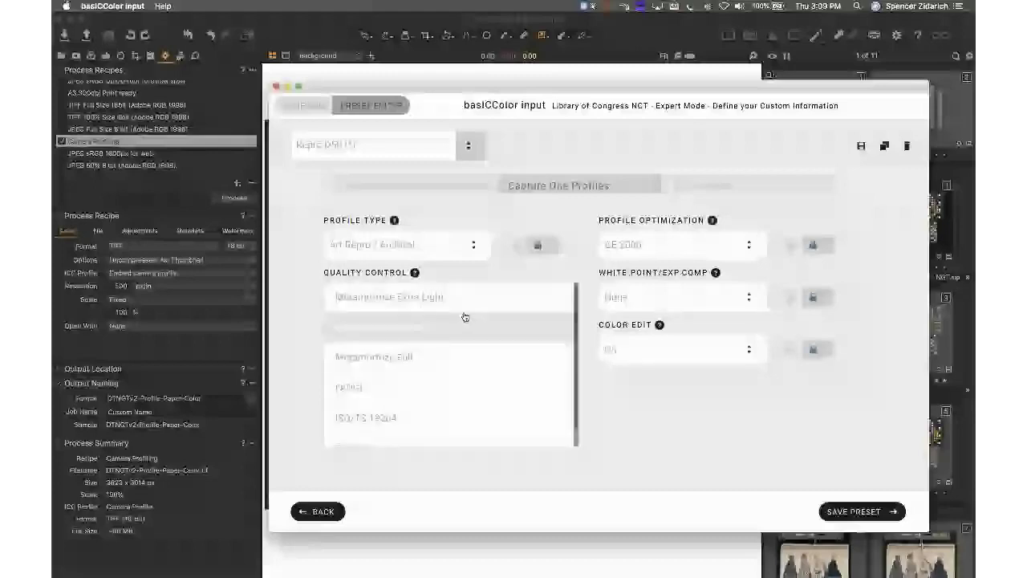
click(452, 393)
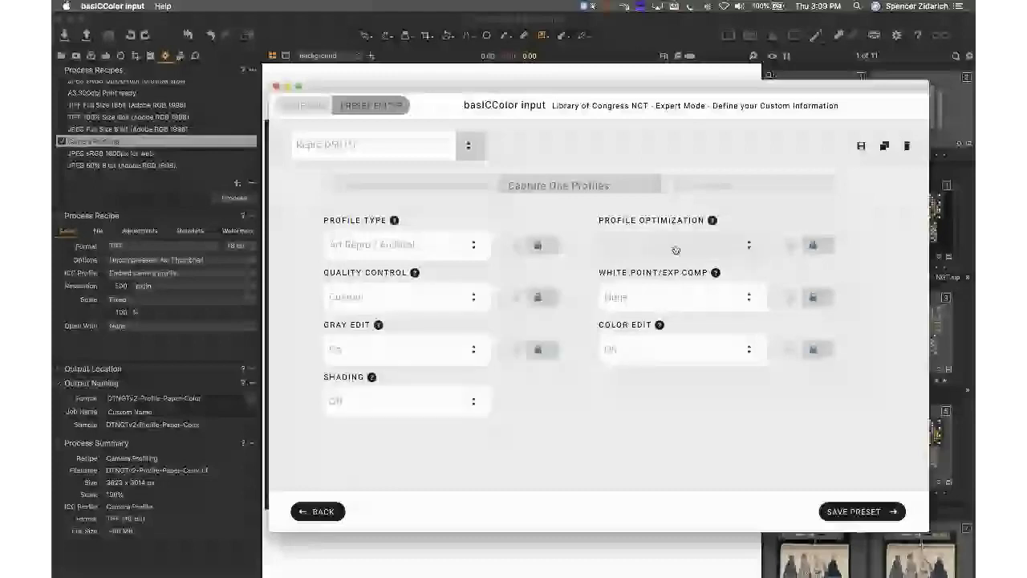
click(443, 303)
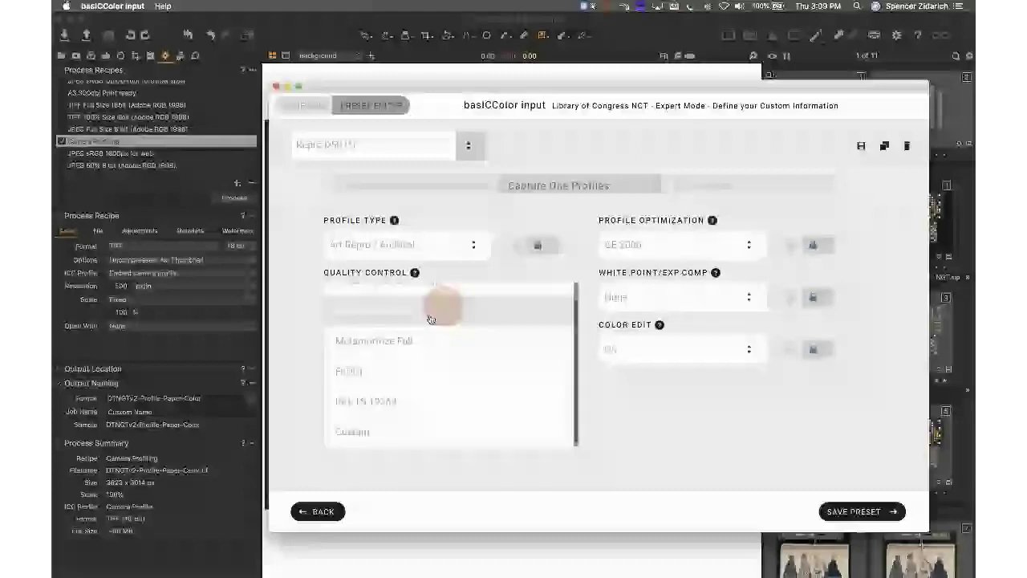
scroll(418, 373, up, 1)
click(421, 361)
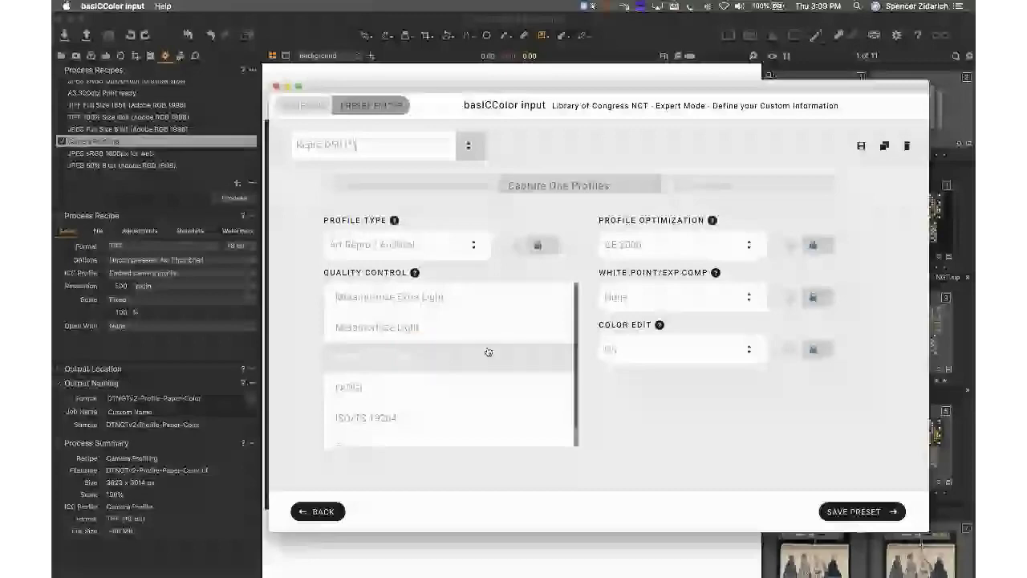
click(425, 394)
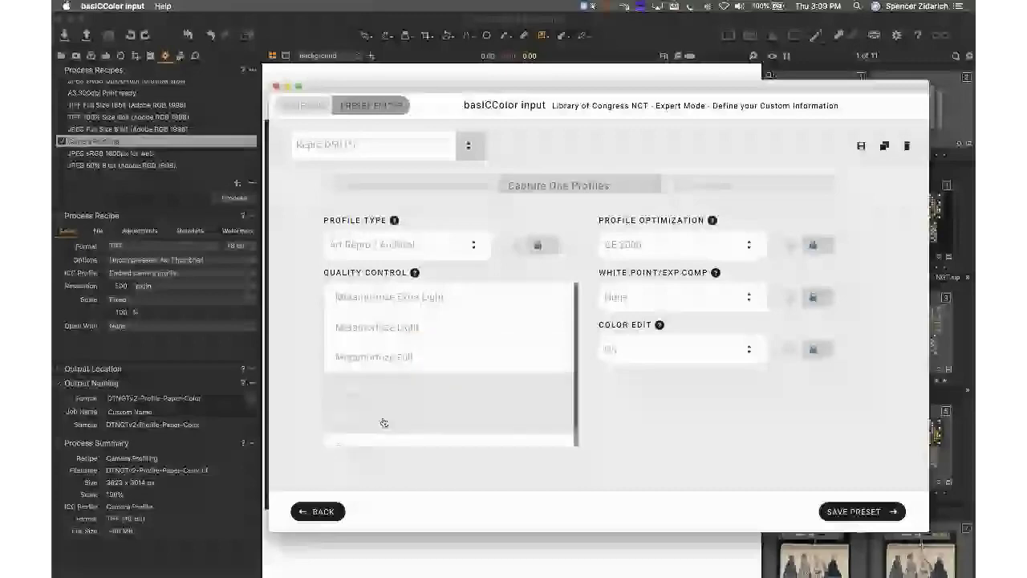
click(473, 303)
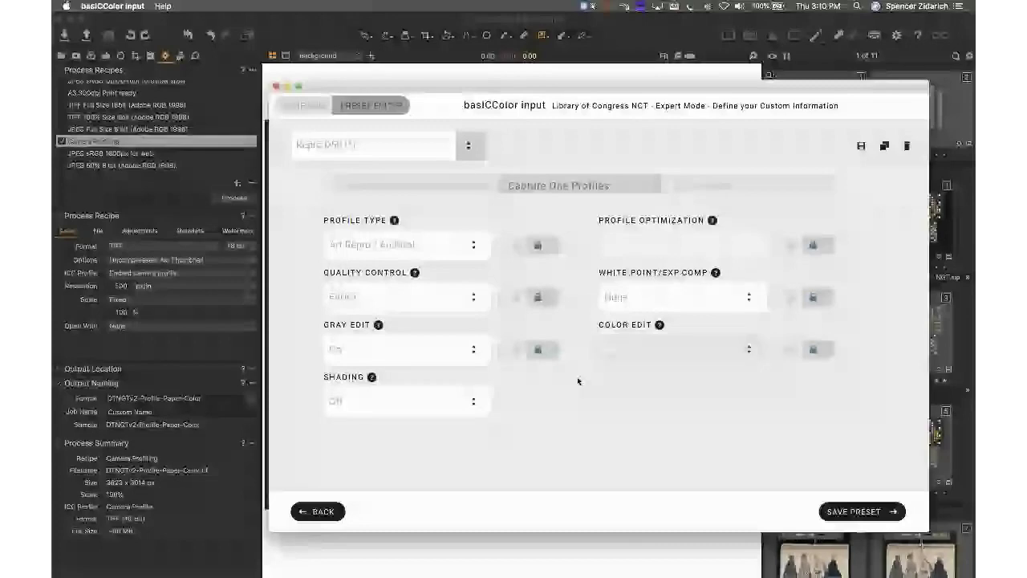
Step: Check the gray edit setting, keep shading Off, and return to Capture One
click(482, 357)
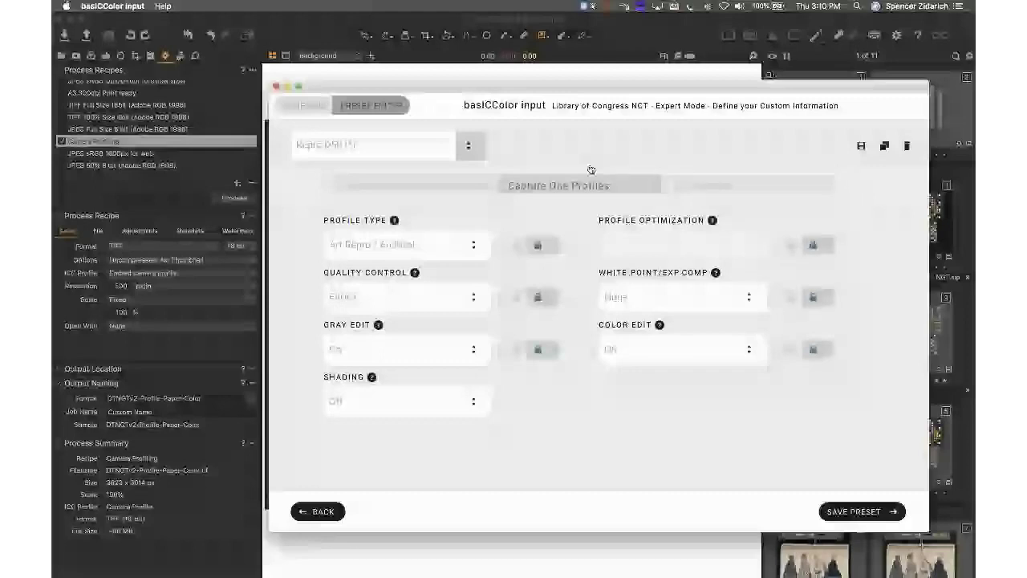
drag(619, 88, 616, 94)
click(353, 413)
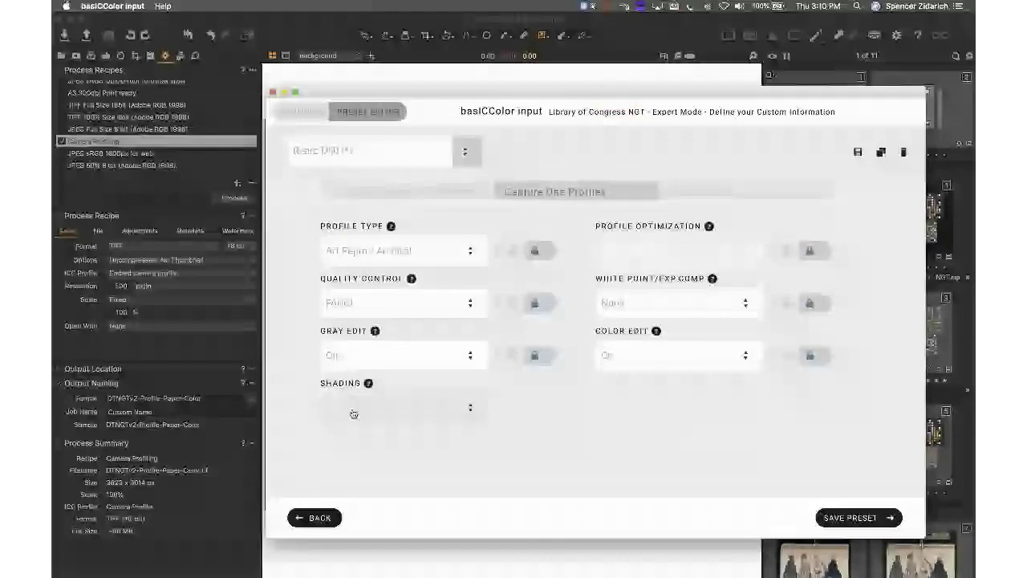
click(353, 409)
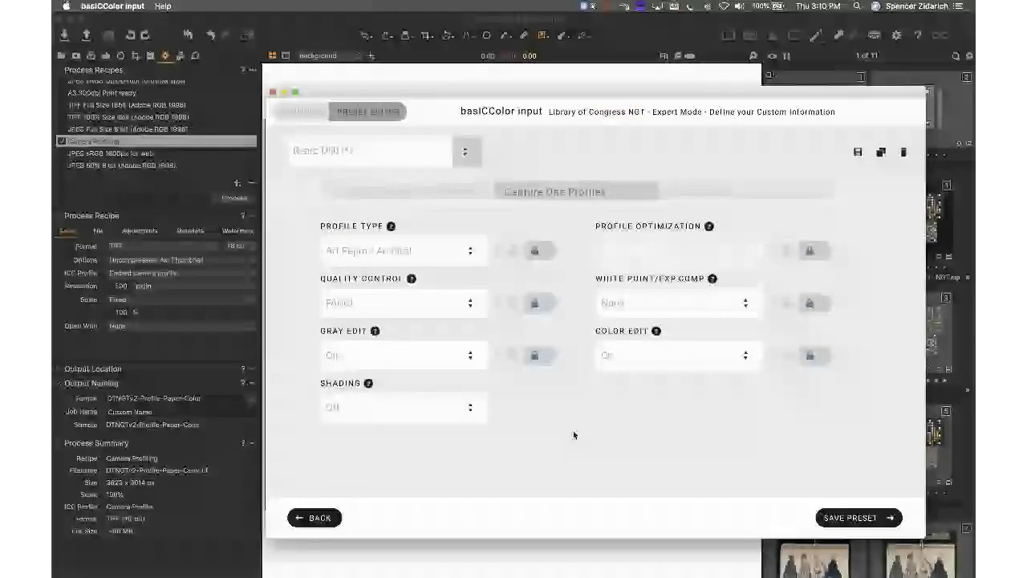
click(638, 68)
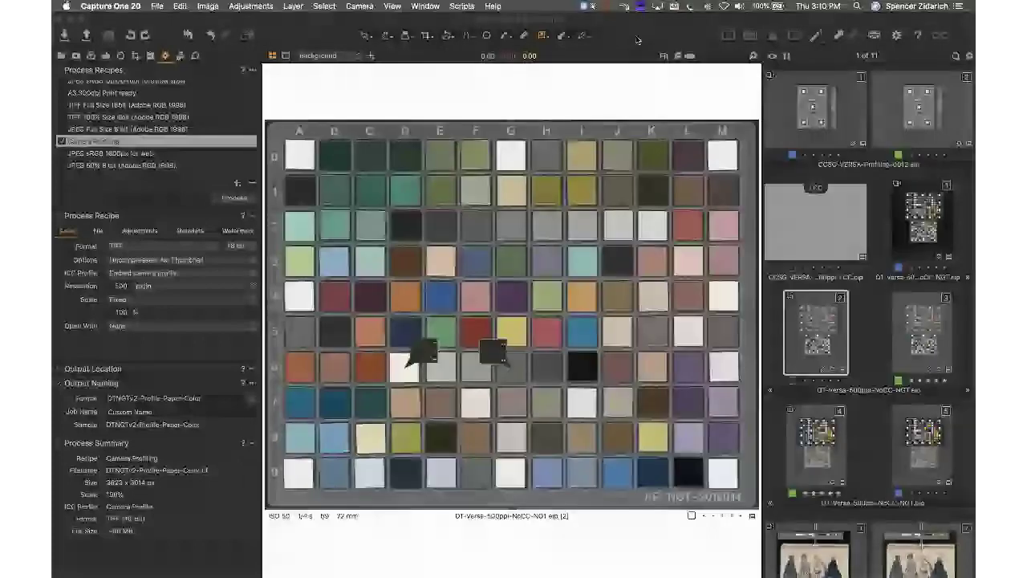
Step: Select the grey LCC shot, show its Color tool settings, then bring basICColor input's Expert Mode page forward
click(836, 228)
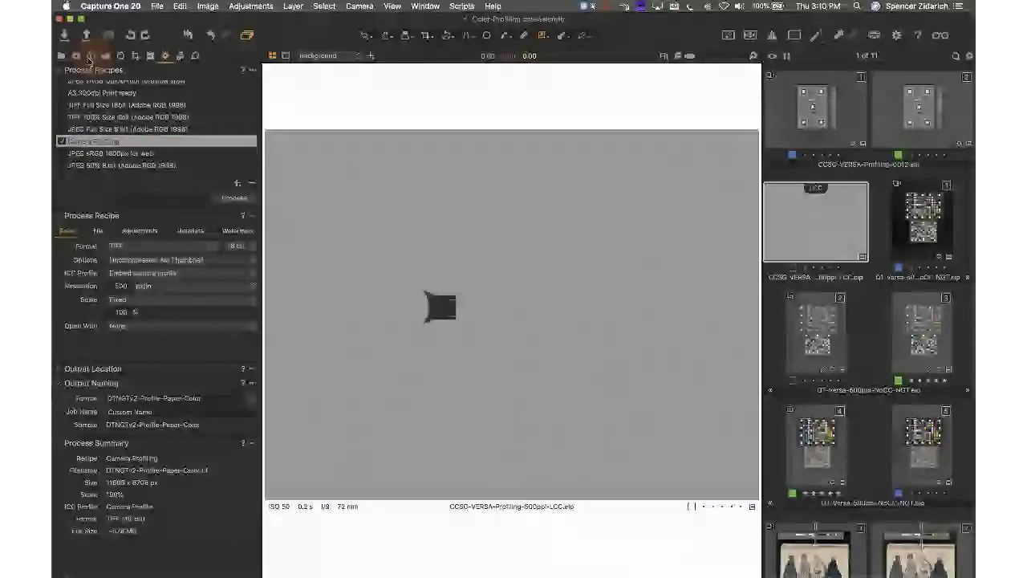
click(90, 56)
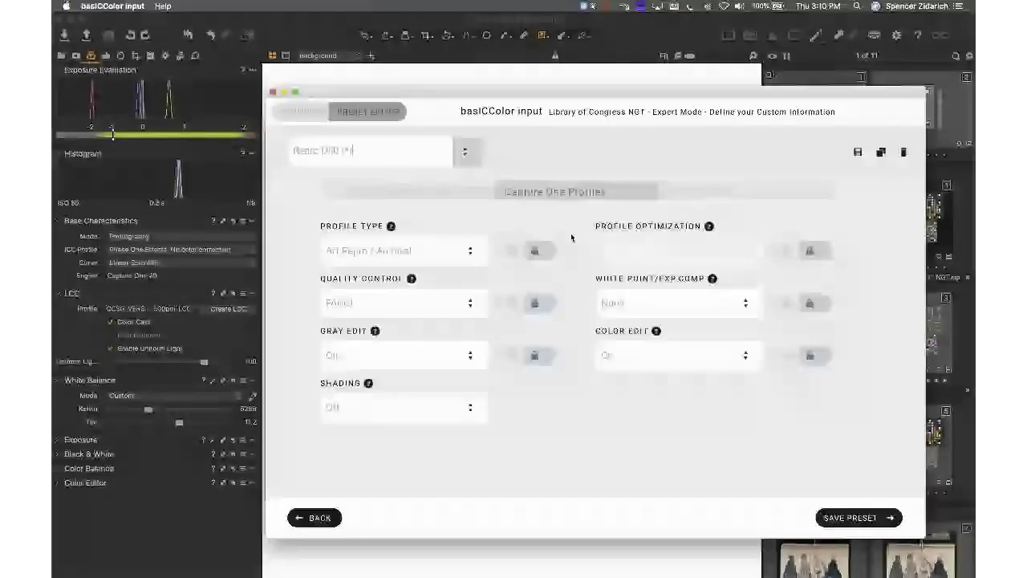
click(468, 411)
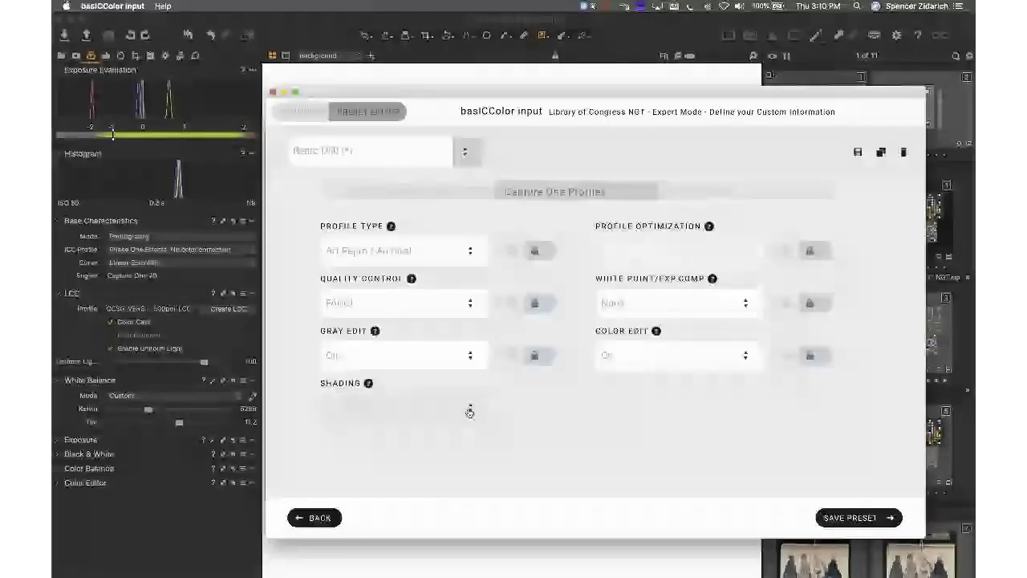
Step: Set Shading to Off in the Library of Congress NGT preset settings
click(469, 413)
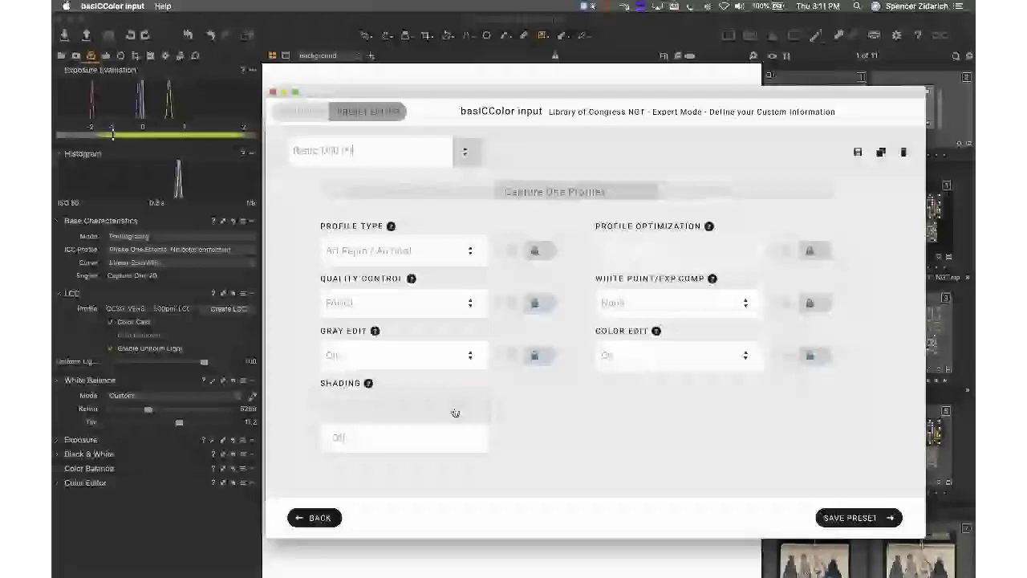
click(373, 412)
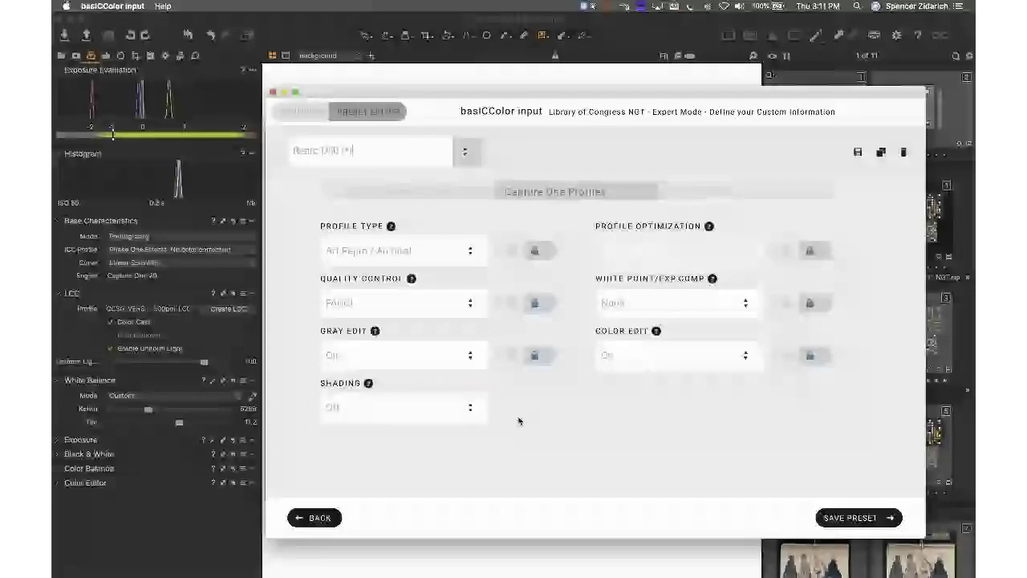
key(super+Tab)
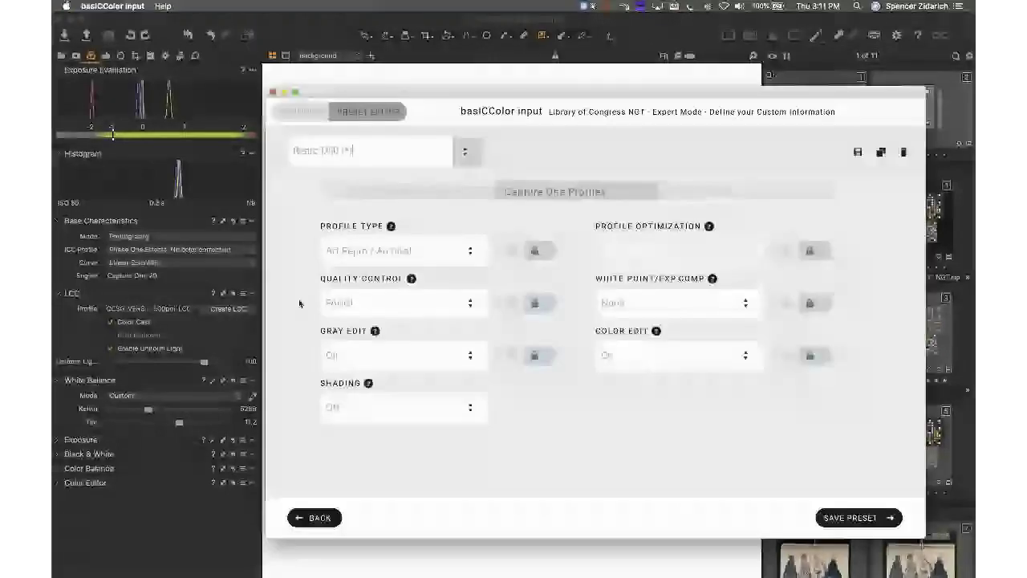
Step: Toggle the output between ICC Profiles and Capture One Profiles, ending on Capture One Profiles
click(727, 194)
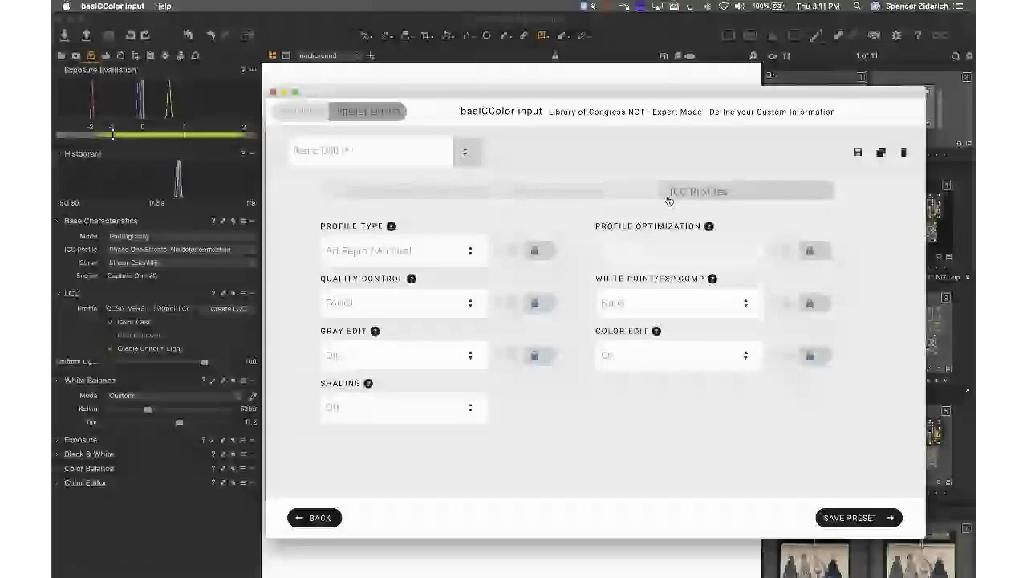
click(572, 201)
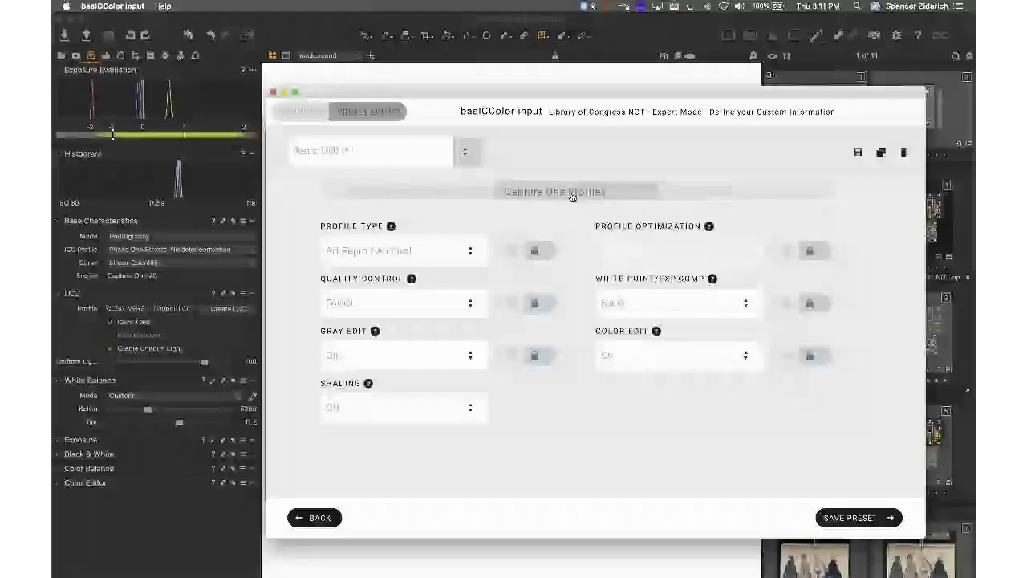
click(666, 197)
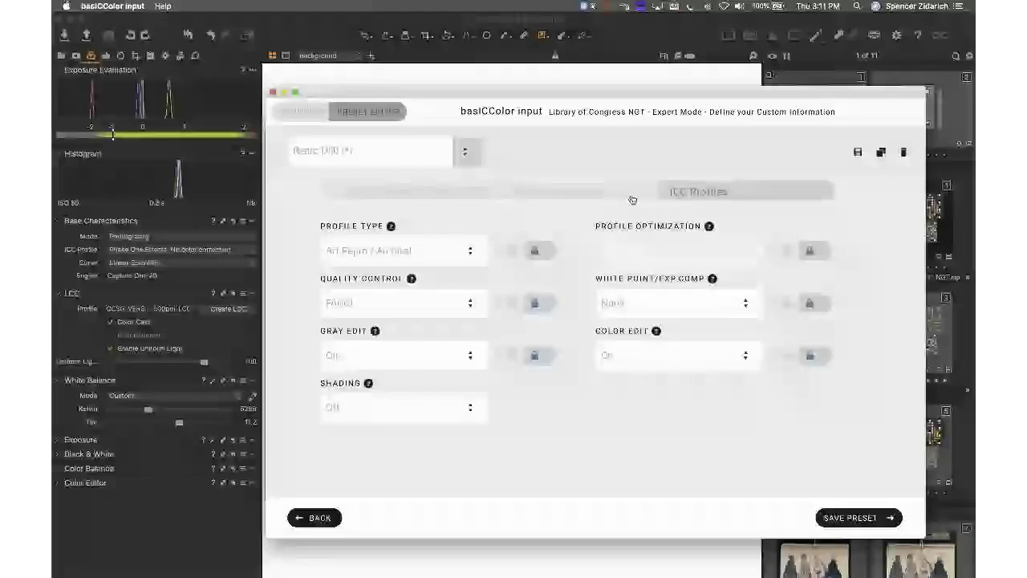
click(576, 194)
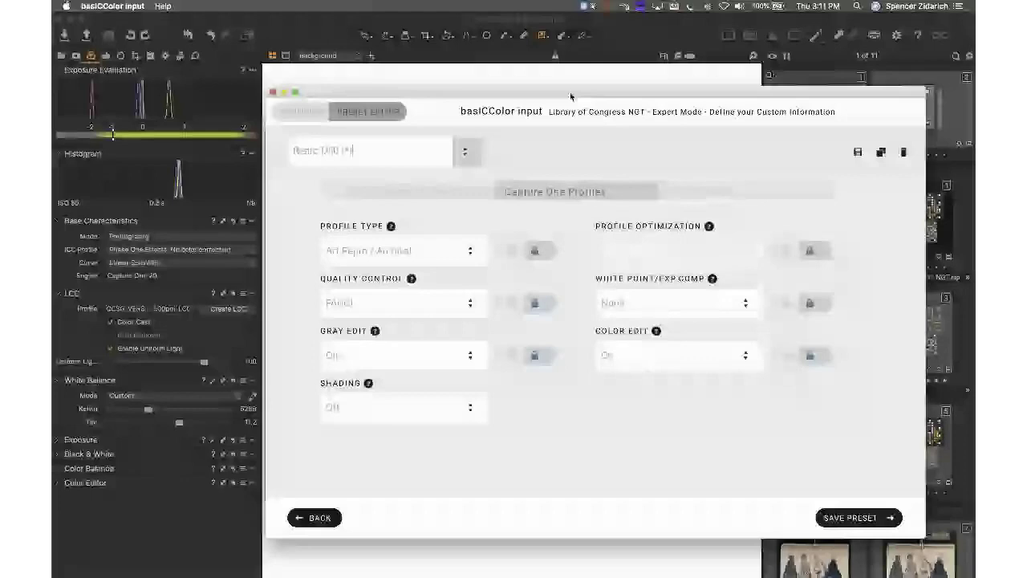
Step: Verify the LCC image's ICC profile is Phase One Effects, No color correction, then return to basICColor input
click(191, 251)
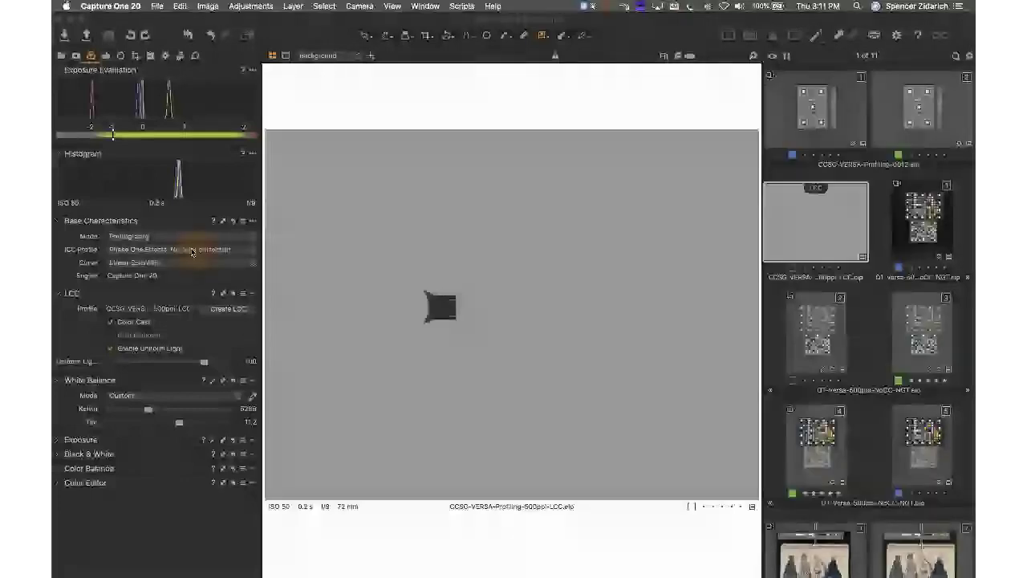
click(195, 251)
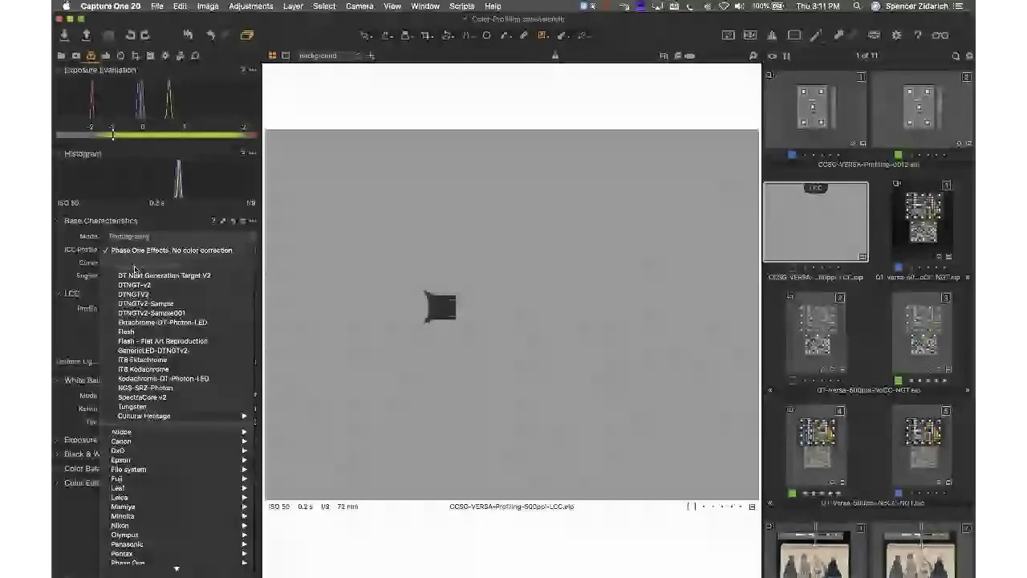
key(super+Tab)
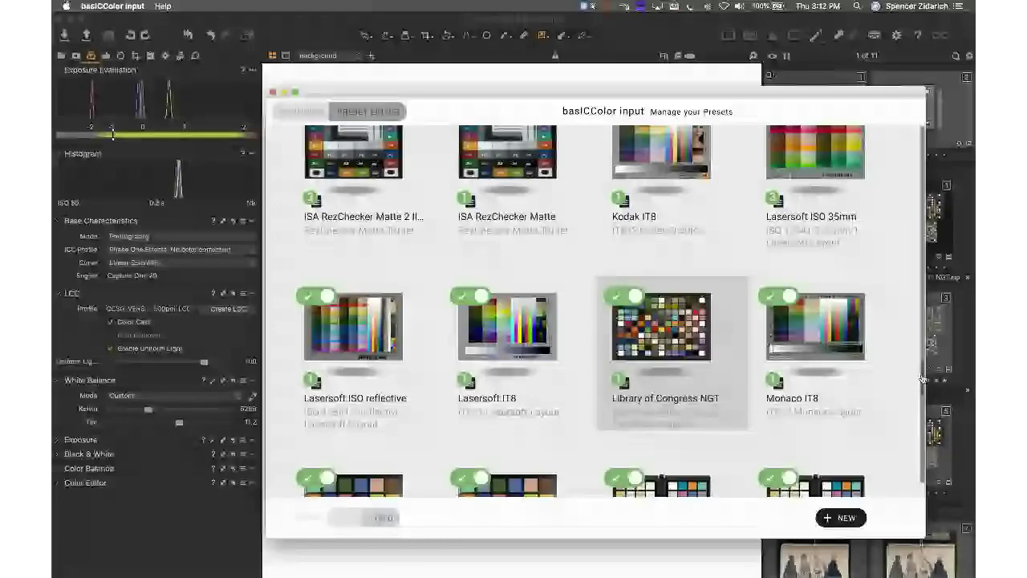
Step: Scroll the preset grid and select the DT Next Generation Target V2 preset
click(921, 380)
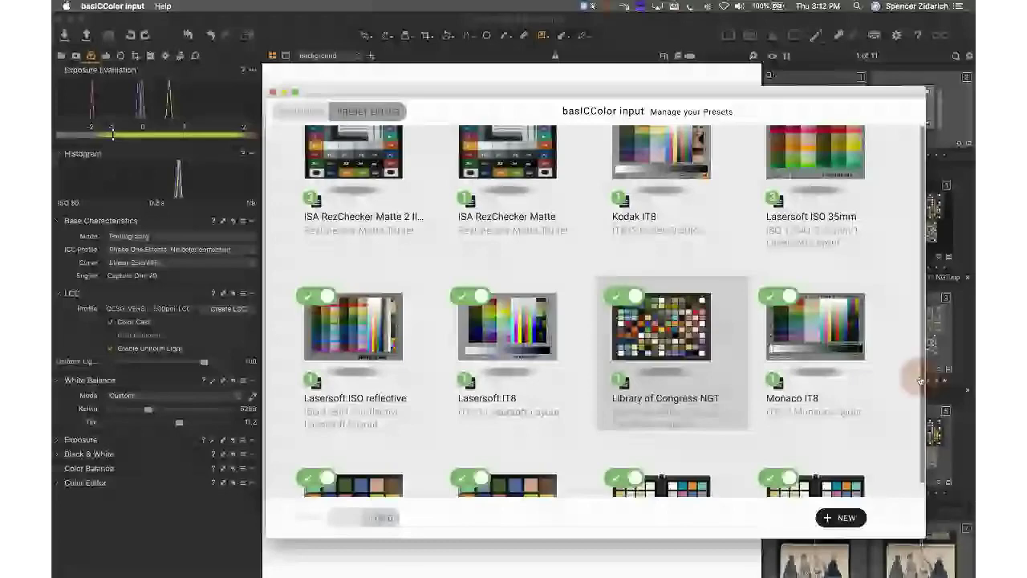
drag(921, 380, 923, 481)
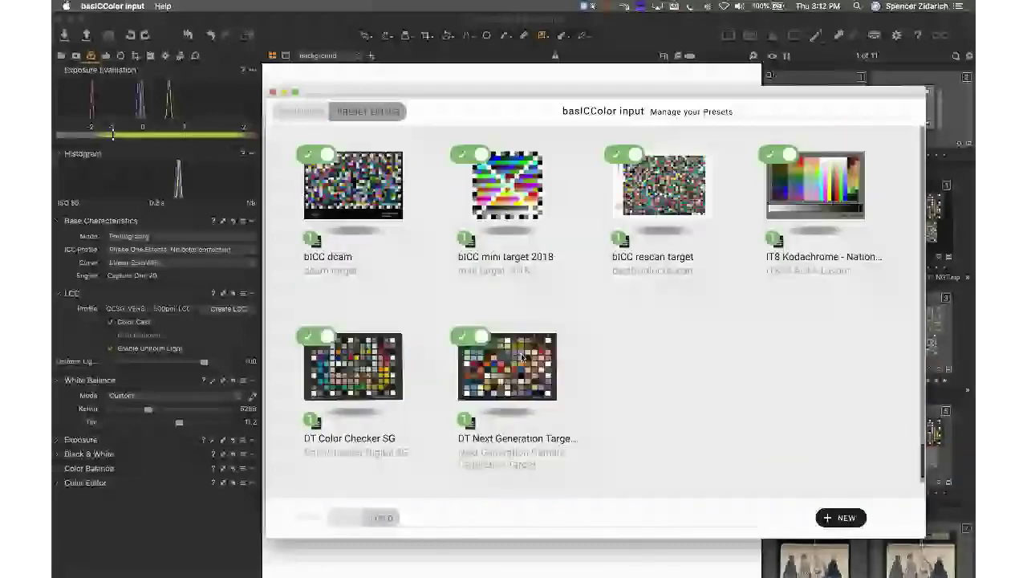
mouse_move(506, 385)
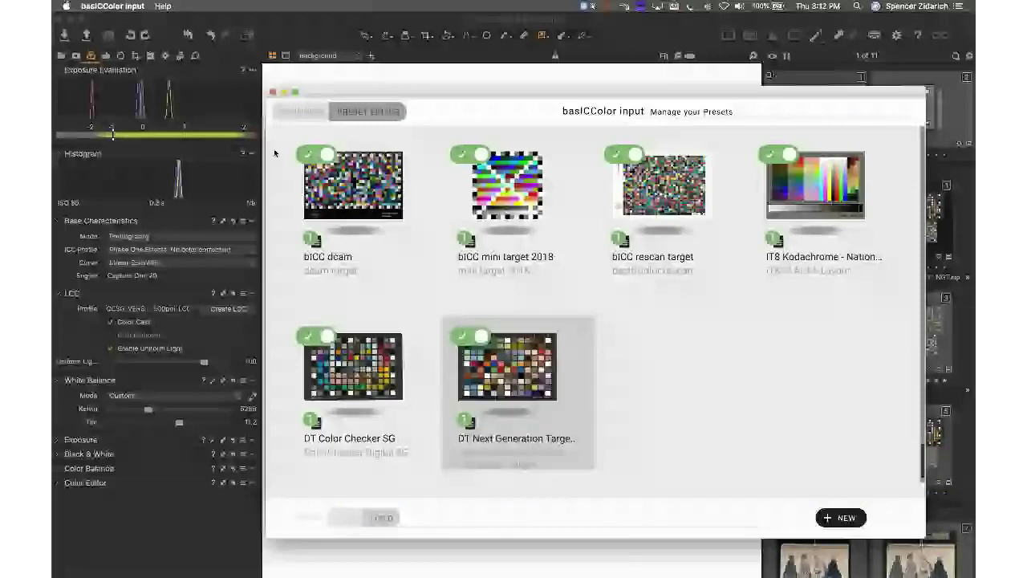
click(305, 114)
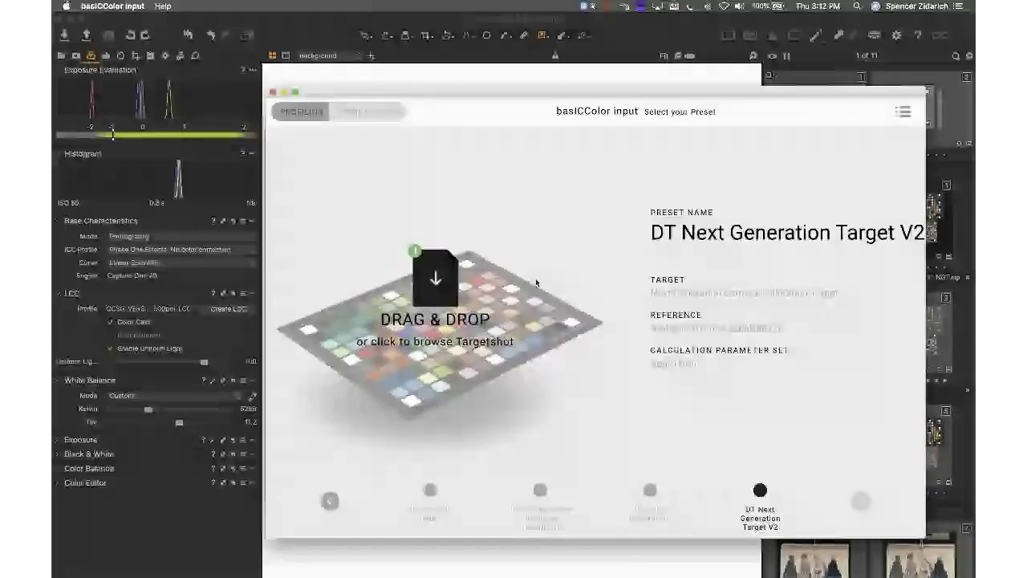
mouse_move(856, 571)
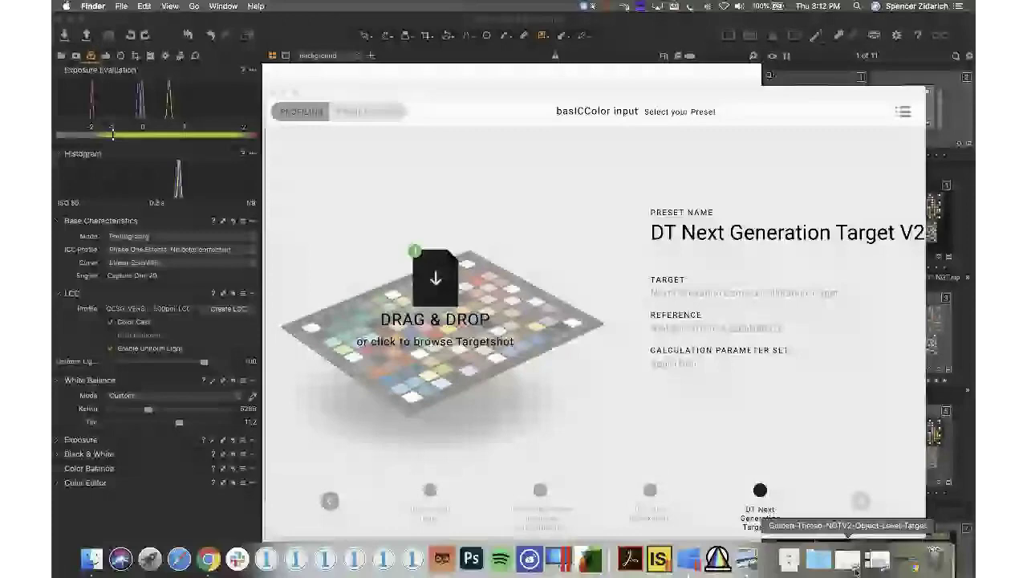
Step: Browse to Color-Profiling-Webinar > No Color Correction and drag DTNGT-No-Color-Correction.tif into basICColor input
click(430, 275)
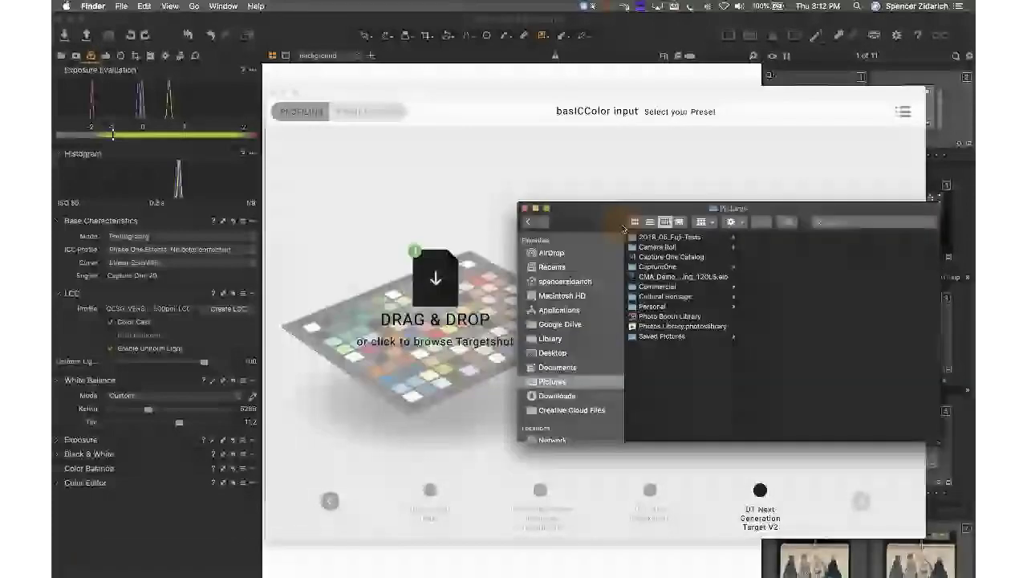
click(665, 296)
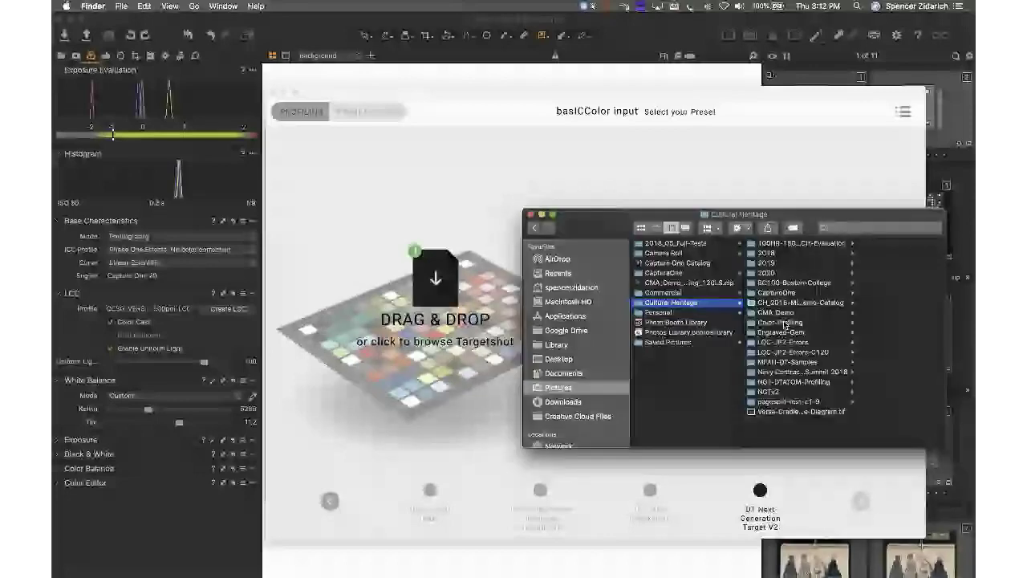
click(782, 322)
click(746, 262)
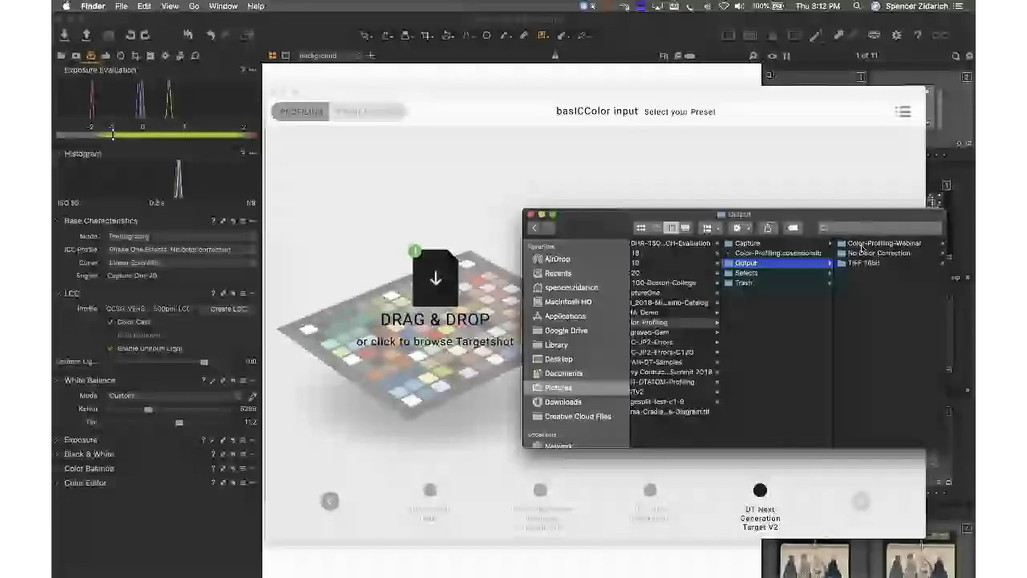
click(860, 245)
click(860, 244)
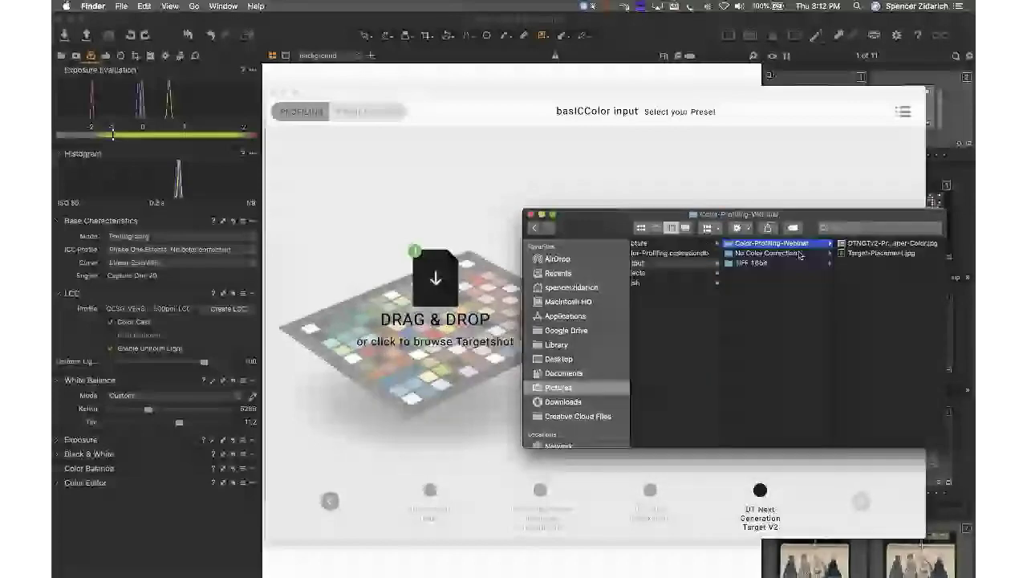
click(799, 255)
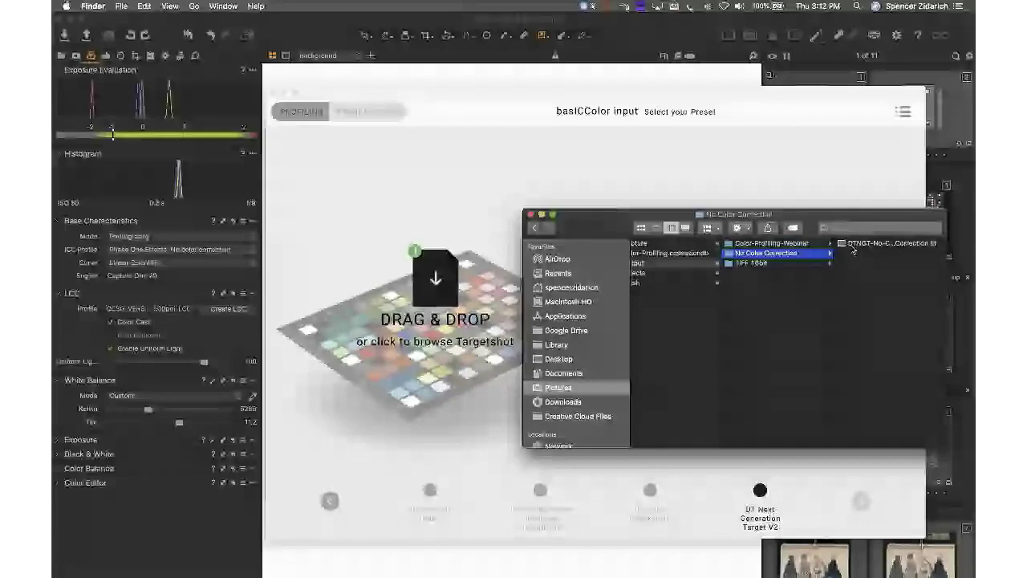
click(853, 244)
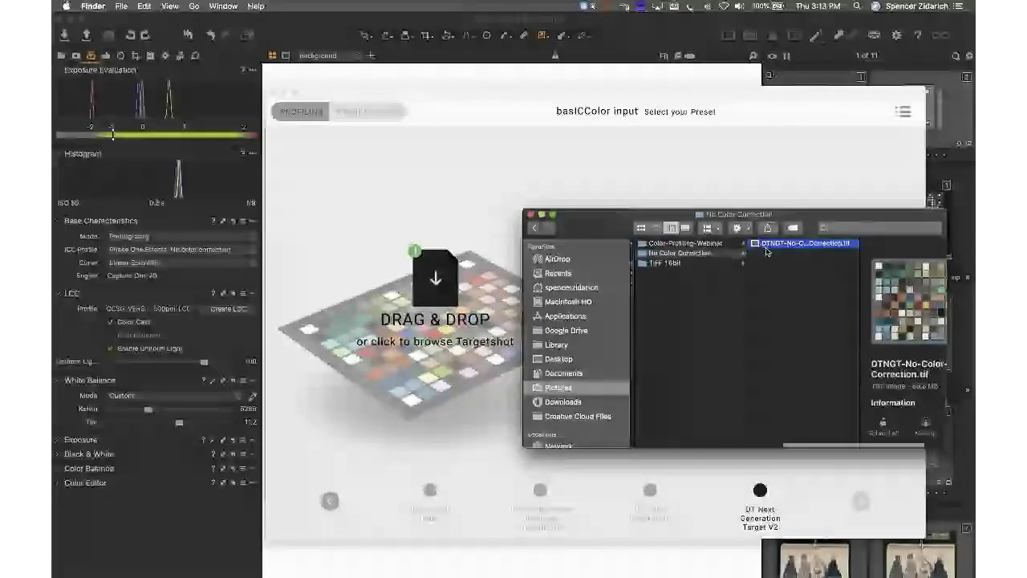
drag(766, 244, 435, 313)
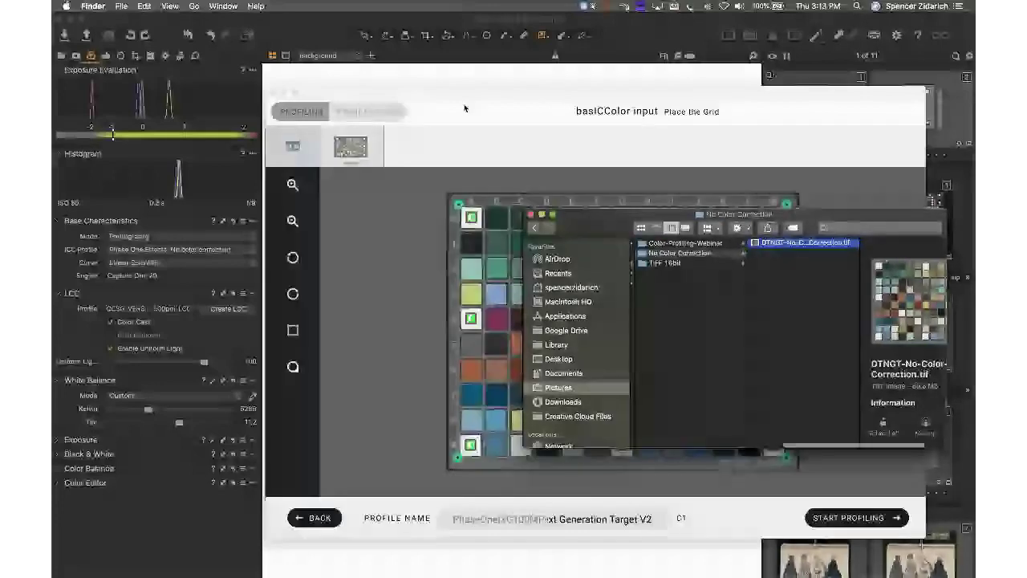
Step: Dismiss Finder, select the profile name field, and check the grid's top-left corner placement
click(463, 107)
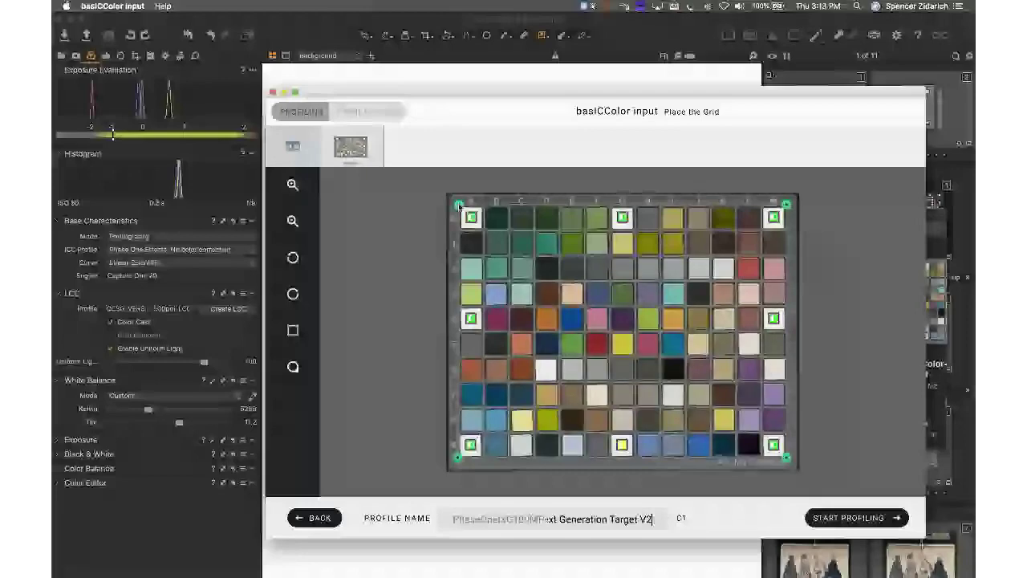
click(458, 205)
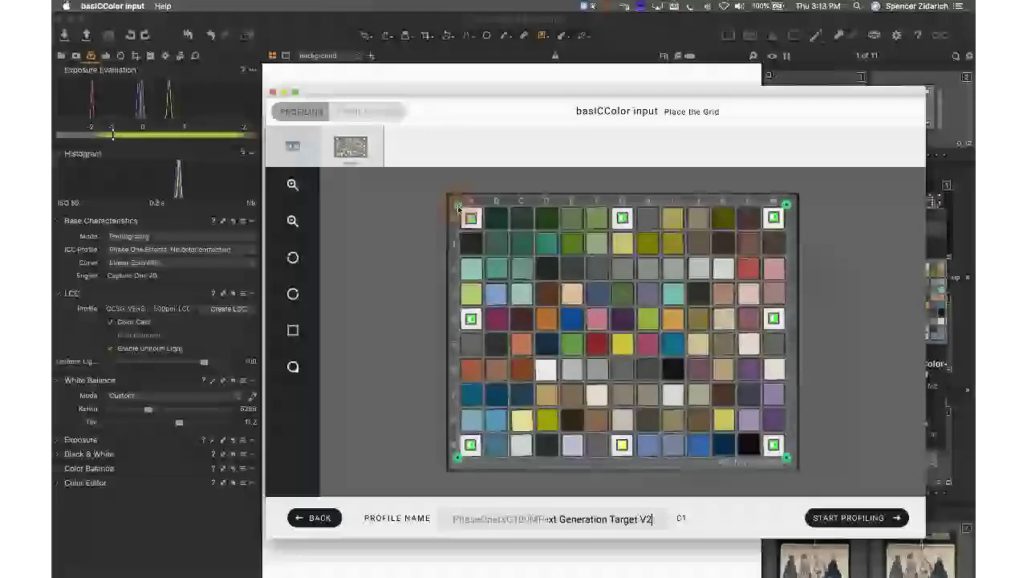
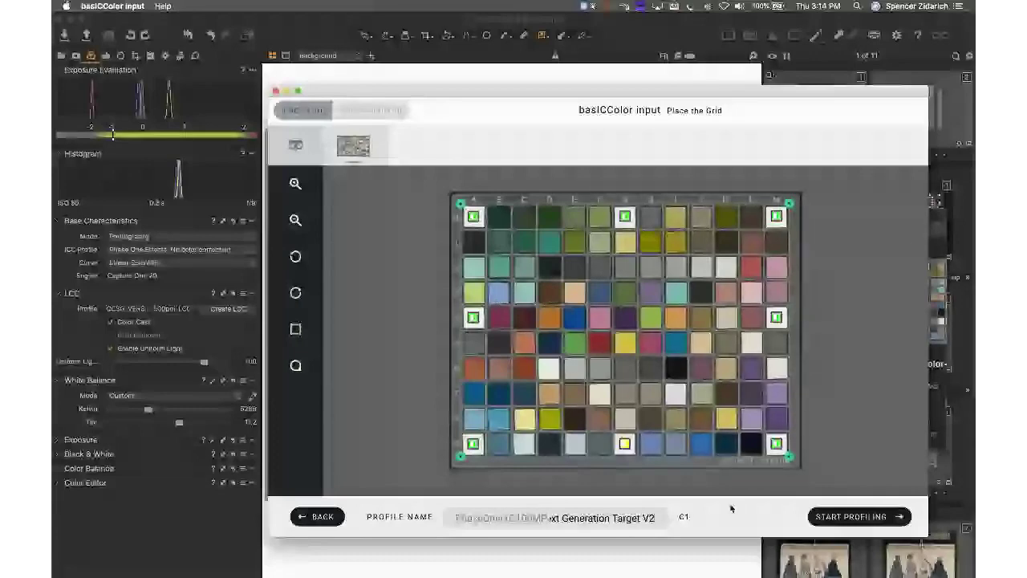
Step: Rename the chart profile to 'DTNGTV2-Sample' and build the camera profile through to Quality Control
drag(657, 519, 549, 518)
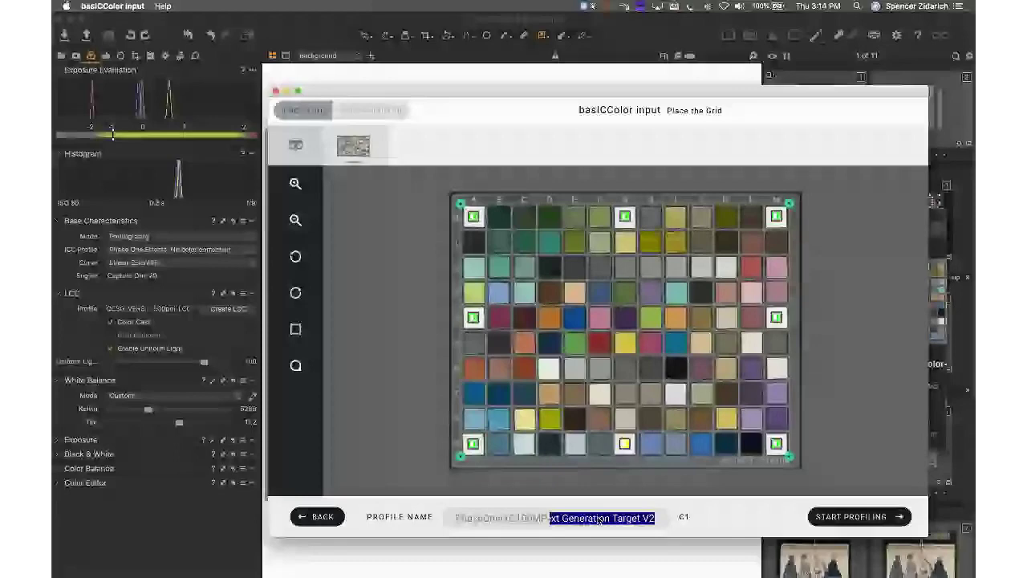
text(DTNG)
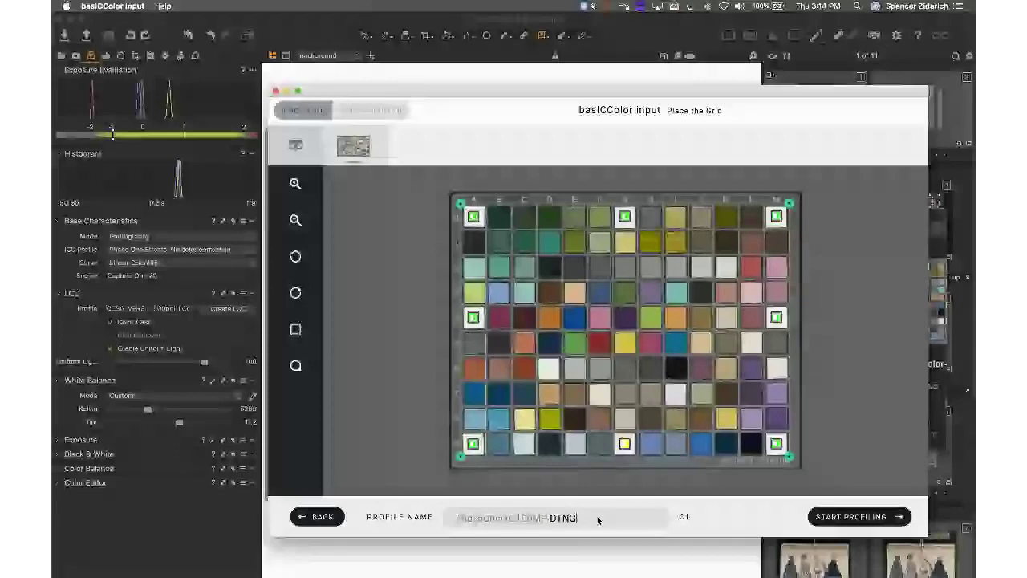
text(TV2-Sample)
click(860, 518)
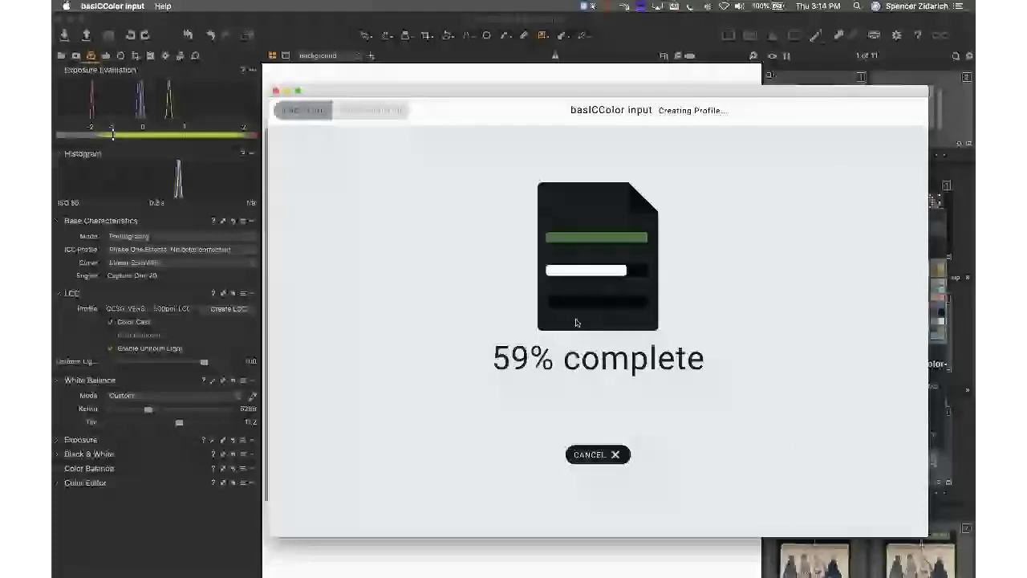
drag(565, 118, 571, 82)
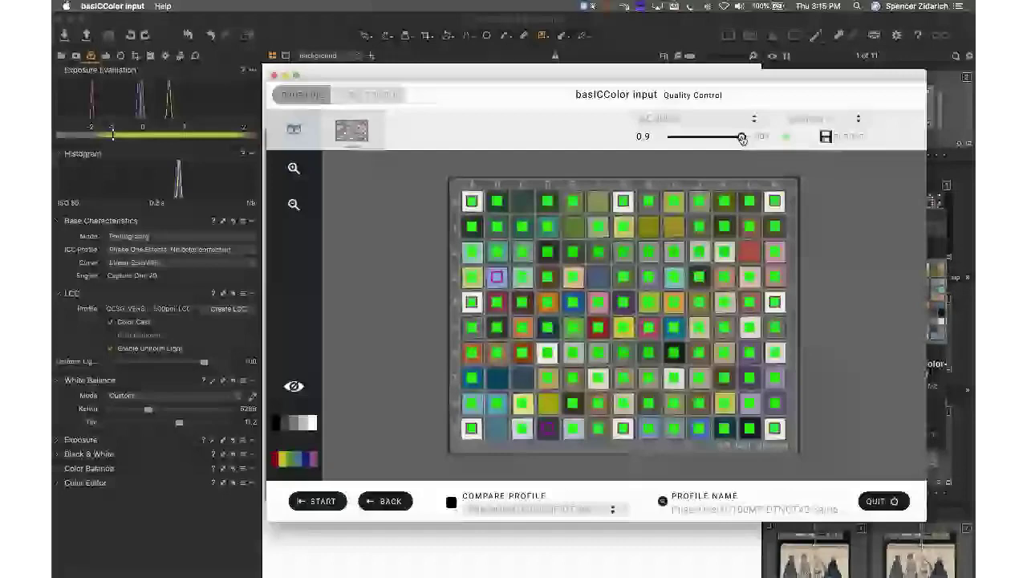
Step: Choose the first ΔE formula and a Metamorphoze/FOGRA tolerance standard for judging the chart patches
click(732, 121)
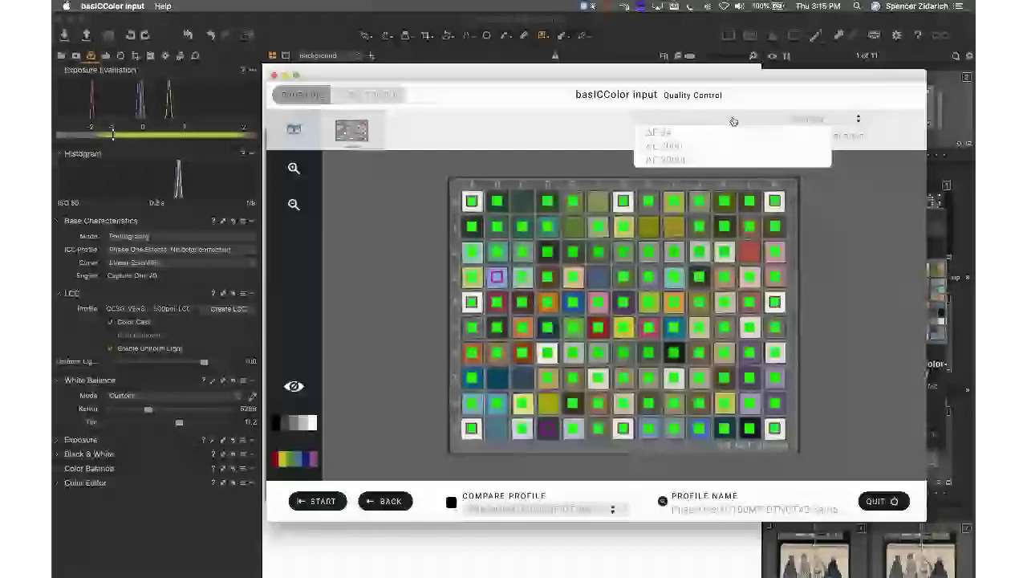
click(737, 130)
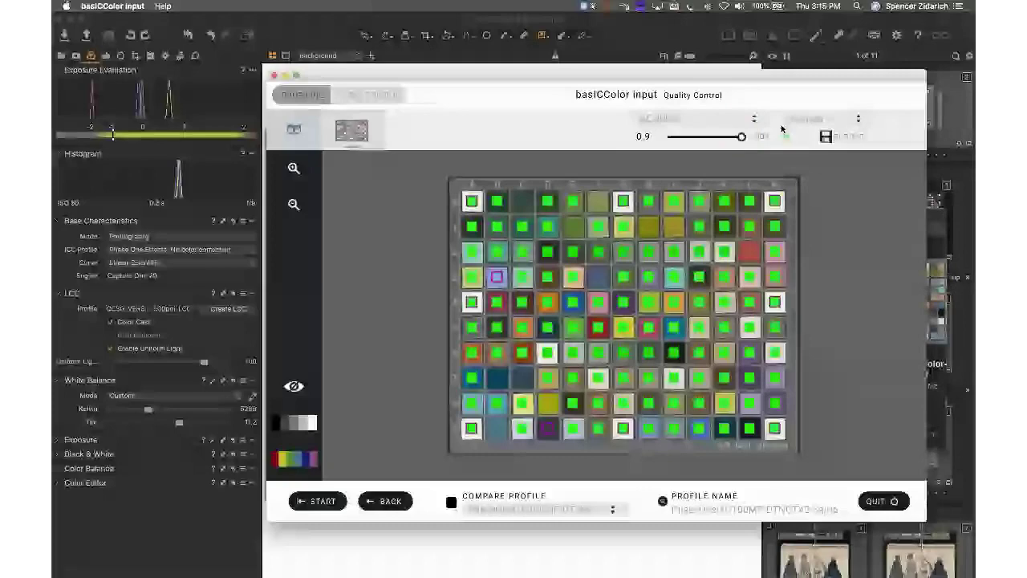
click(812, 119)
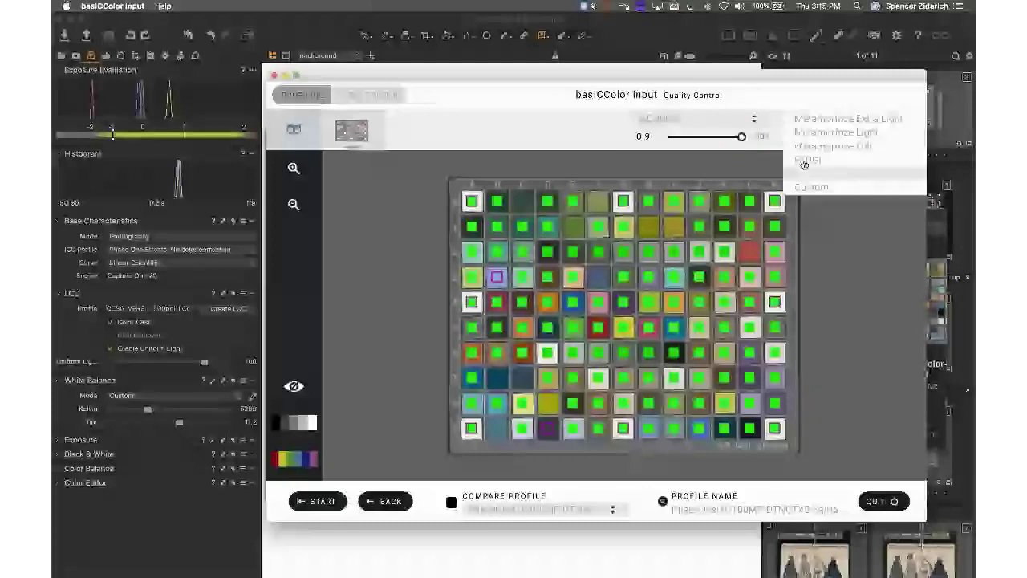
click(804, 162)
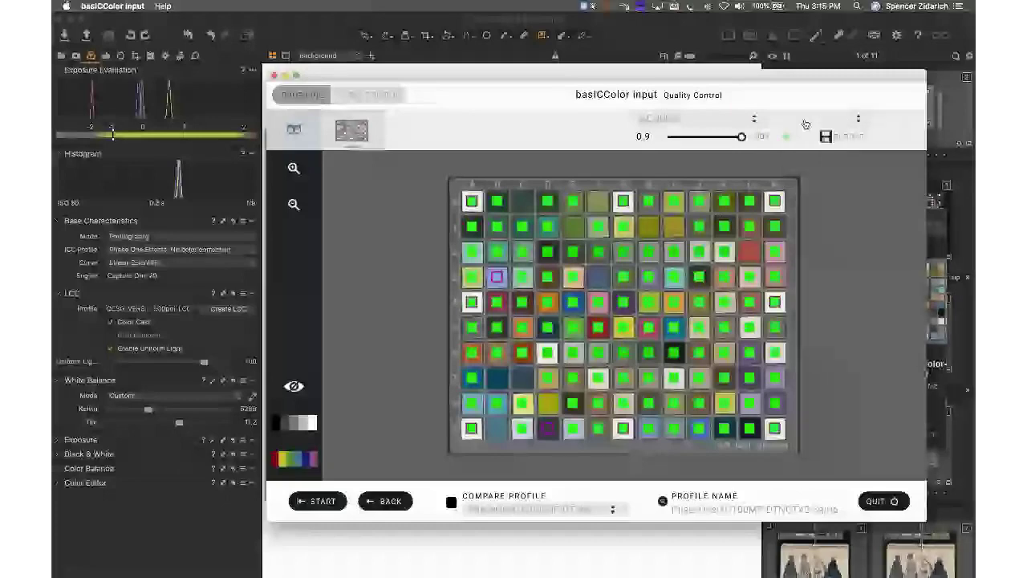
click(805, 124)
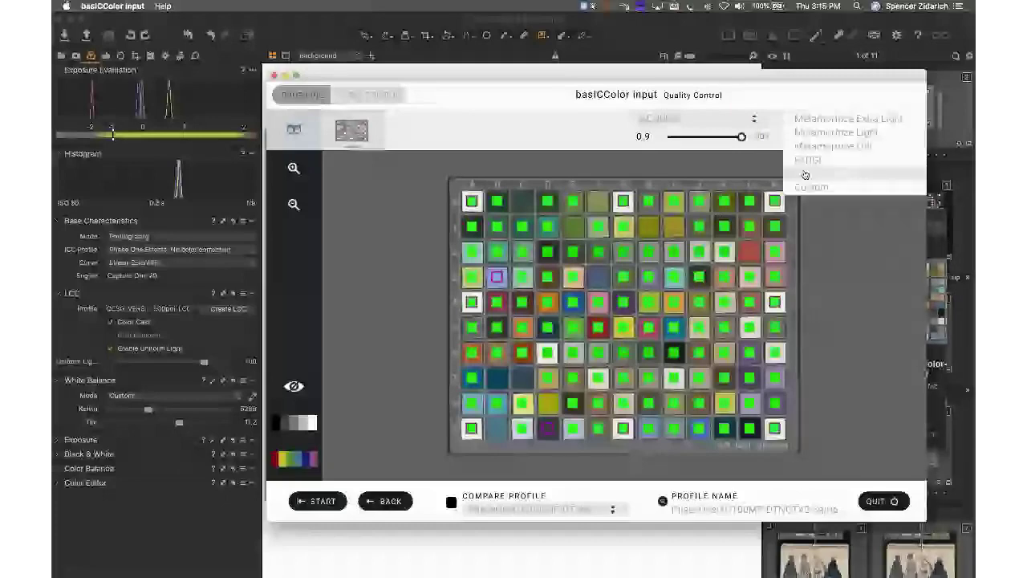
click(792, 122)
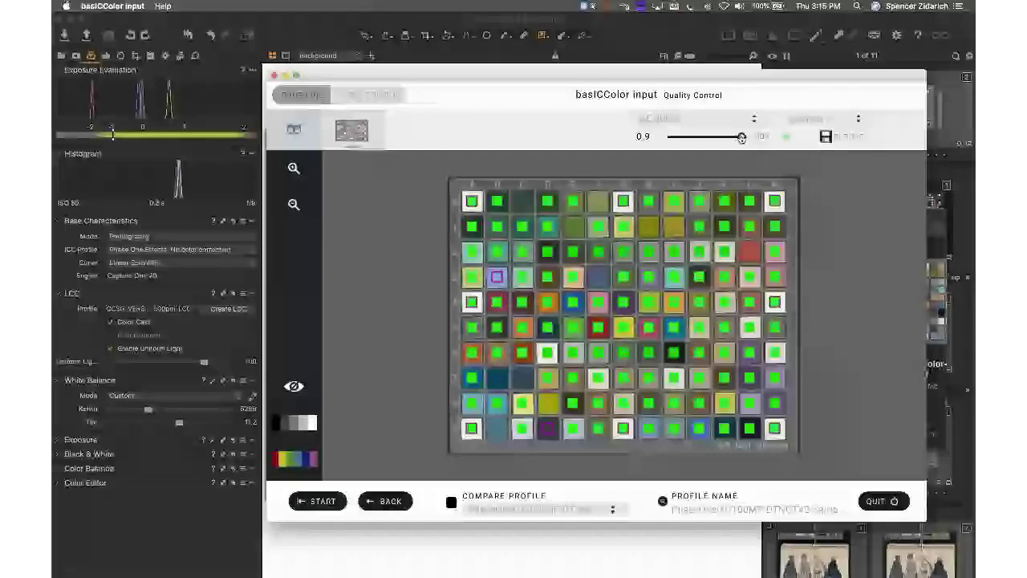
Step: Step the ΔE tolerance through 1.0, 0.6 and 0.7 up to 1.9, checking patch Lab readings
drag(741, 138, 750, 138)
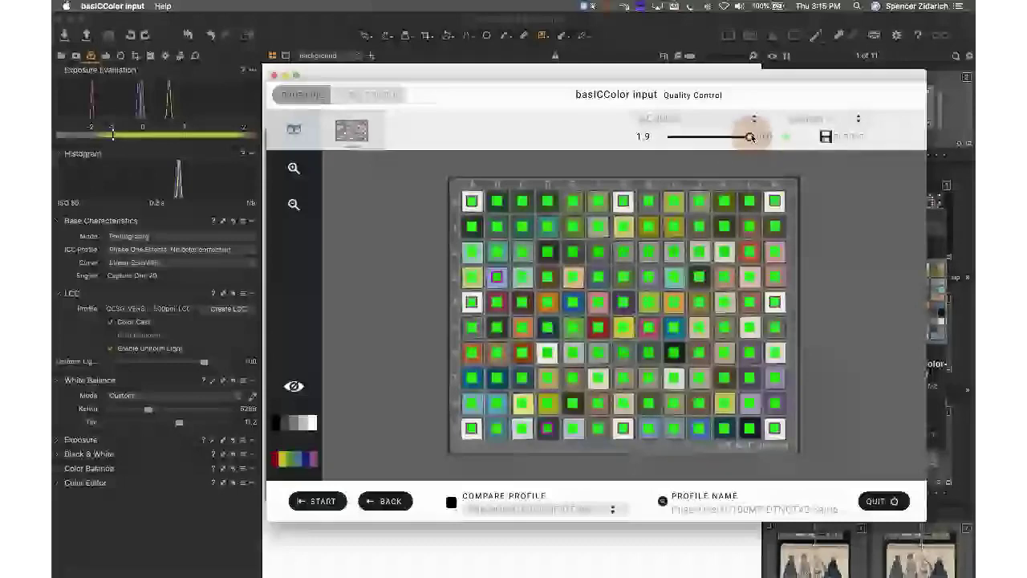
drag(751, 138, 708, 137)
mouse_move(701, 287)
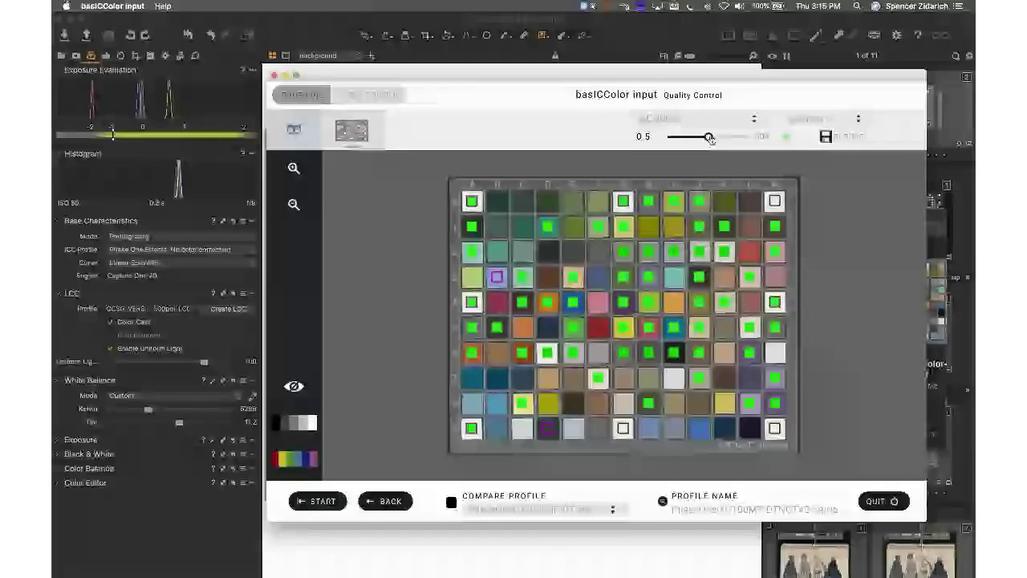
mouse_move(667, 199)
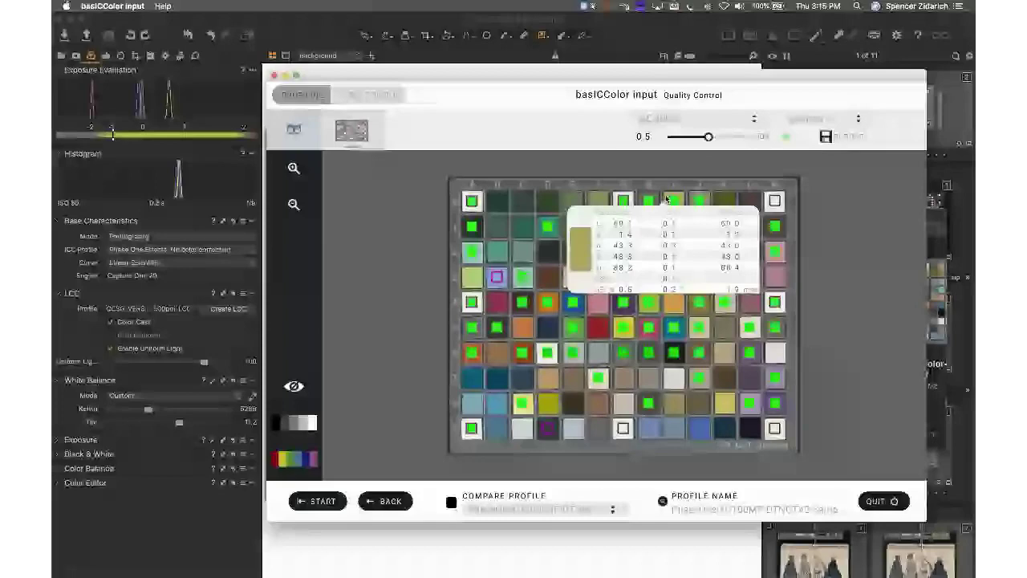
drag(709, 137, 724, 137)
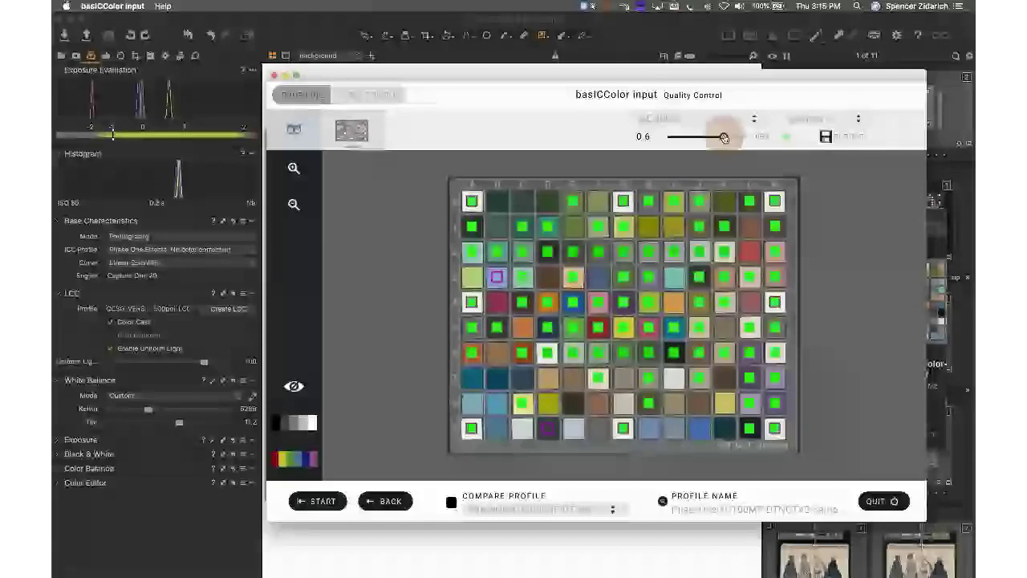
drag(724, 138, 734, 141)
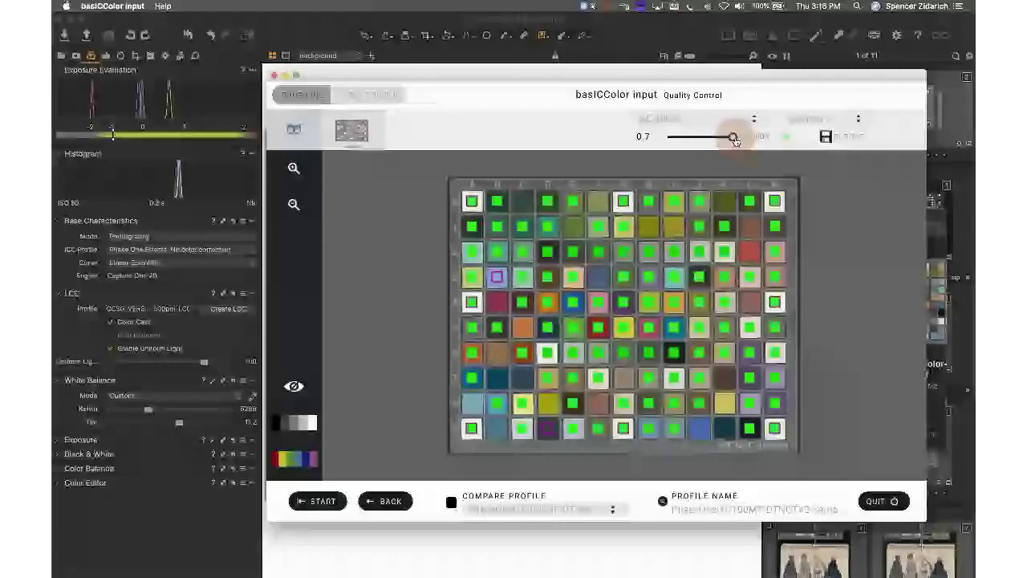
drag(735, 141, 750, 138)
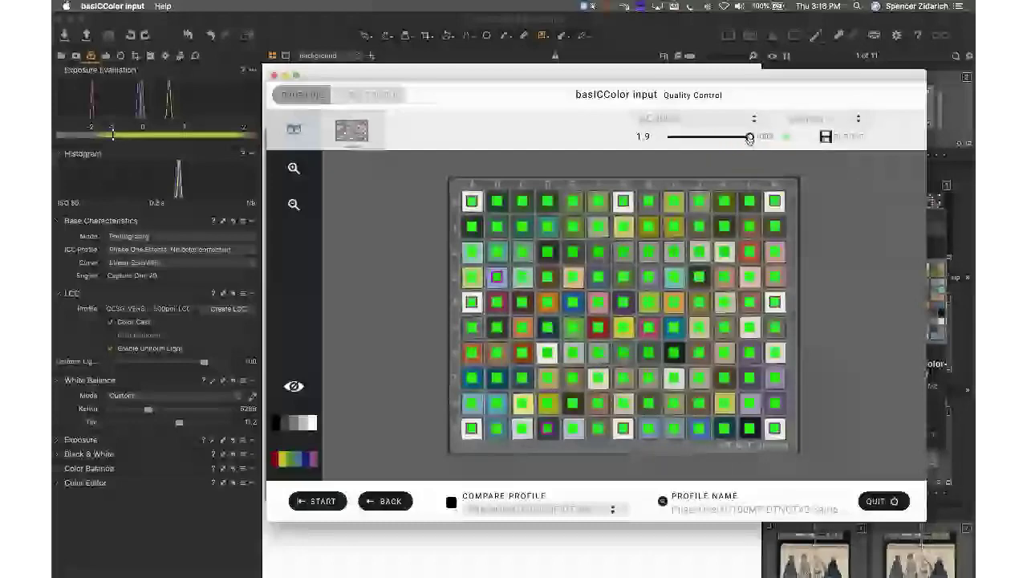
click(744, 142)
mouse_move(470, 301)
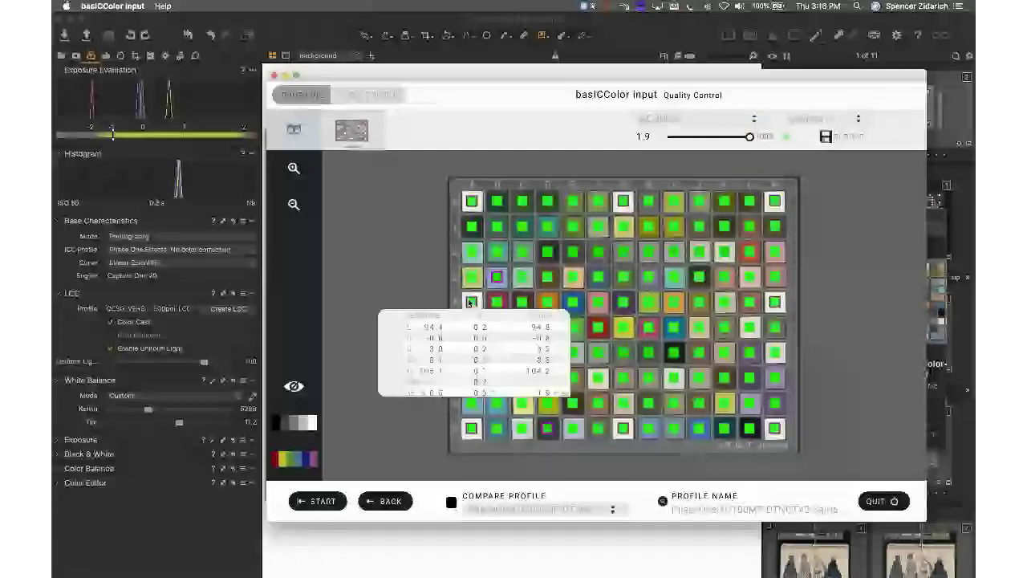
mouse_move(520, 304)
mouse_move(509, 282)
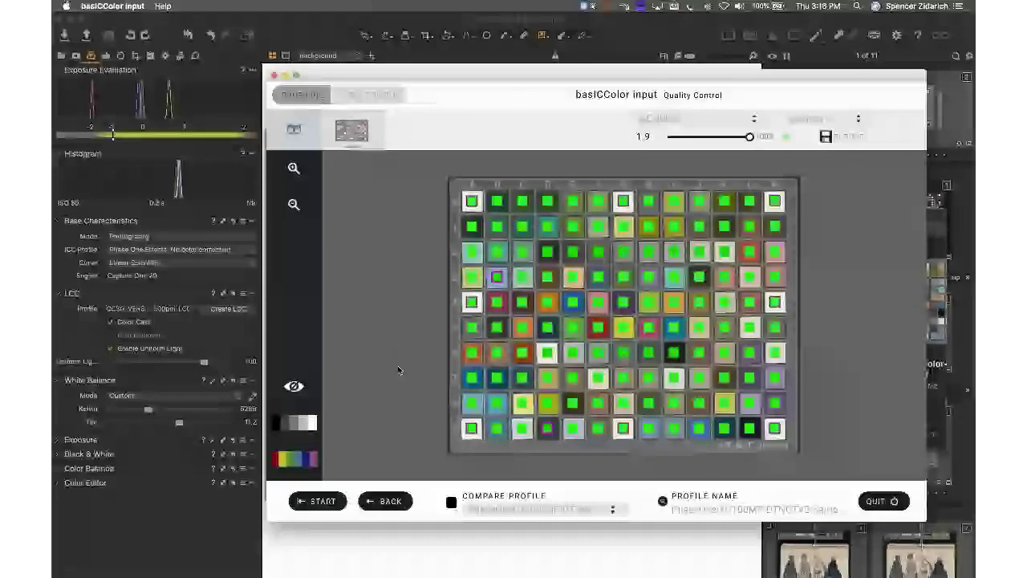
Step: Show the Gray Balance list and scroll through each gray patch's L, a, b values and deviations
click(290, 427)
mouse_move(752, 232)
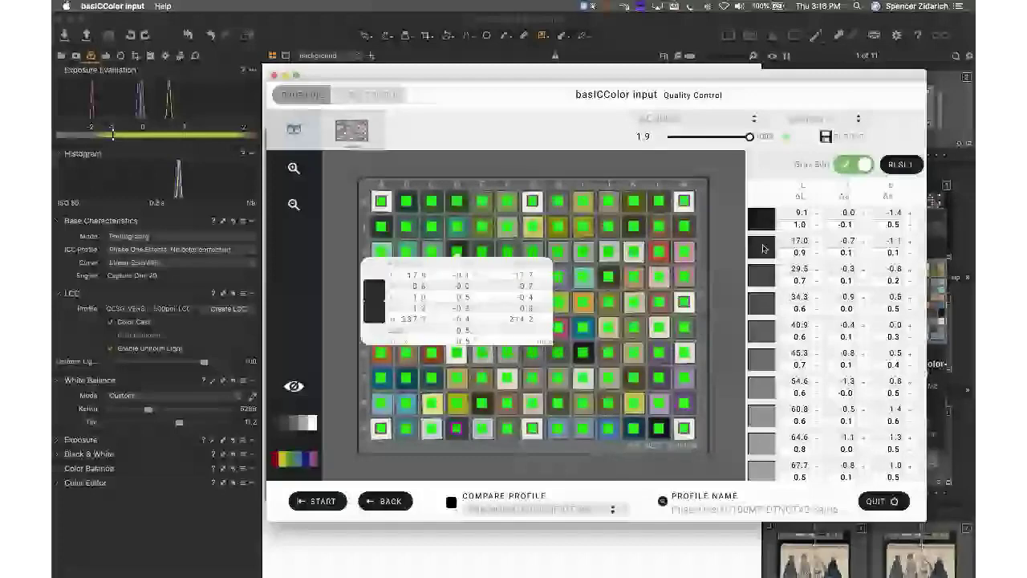
mouse_move(767, 269)
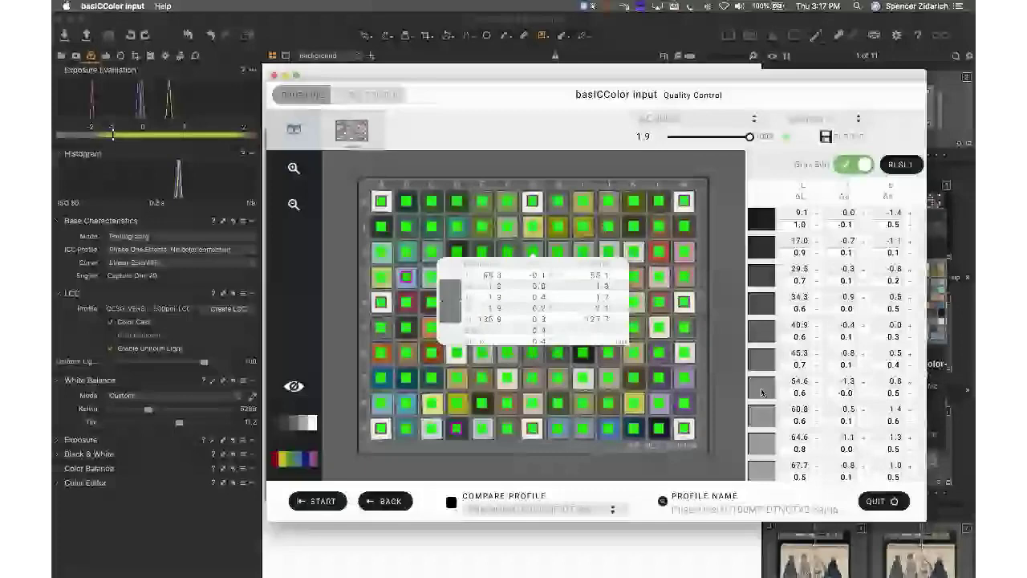
scroll(763, 443, down, 2)
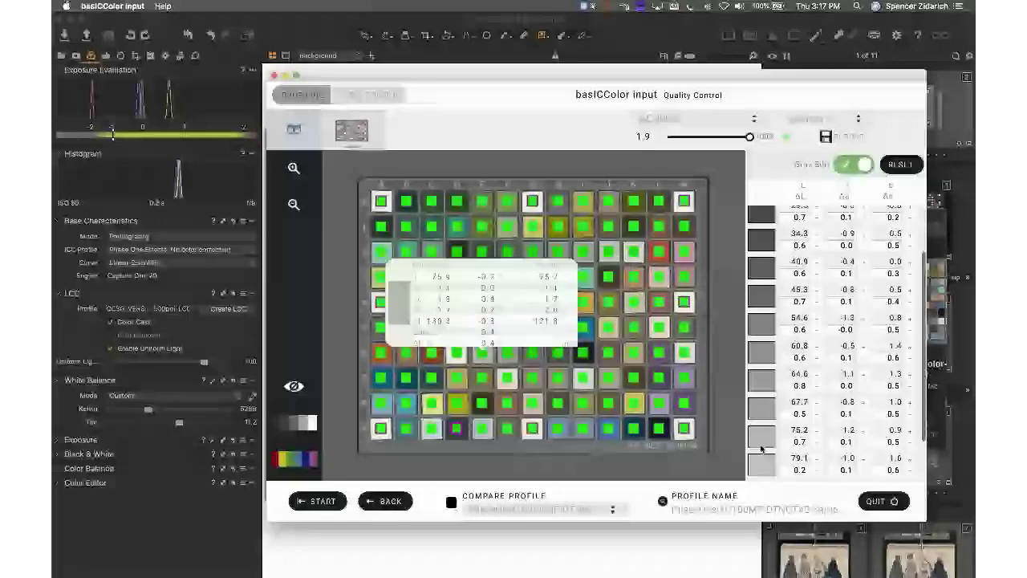
scroll(763, 450, down, 1)
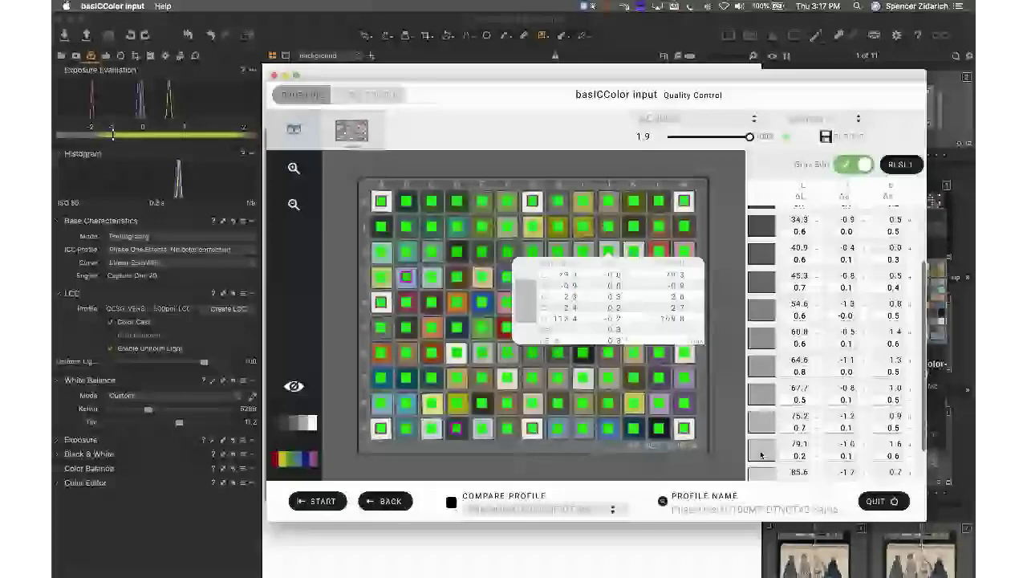
scroll(761, 454, down, 1)
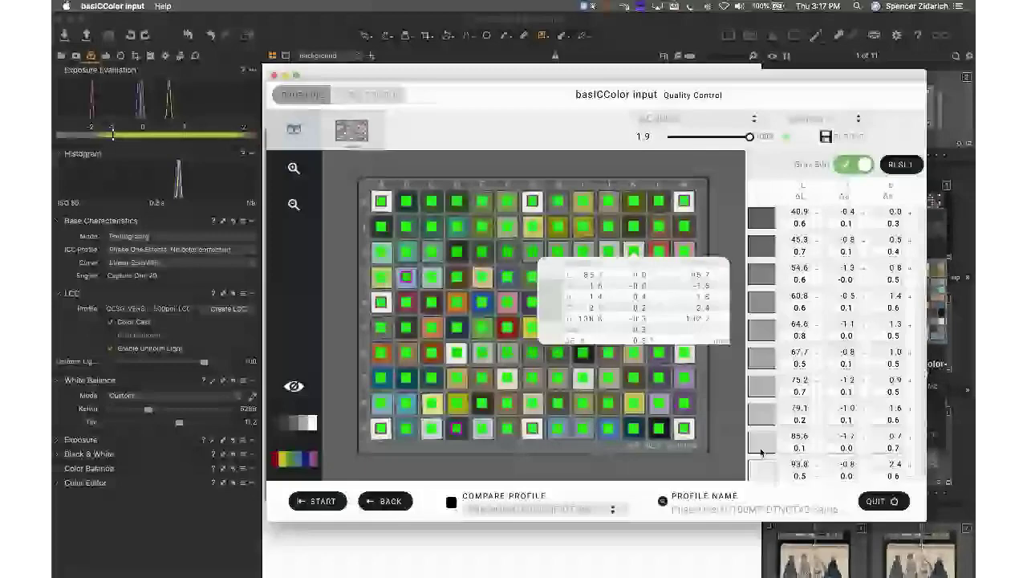
scroll(761, 443, down, 1)
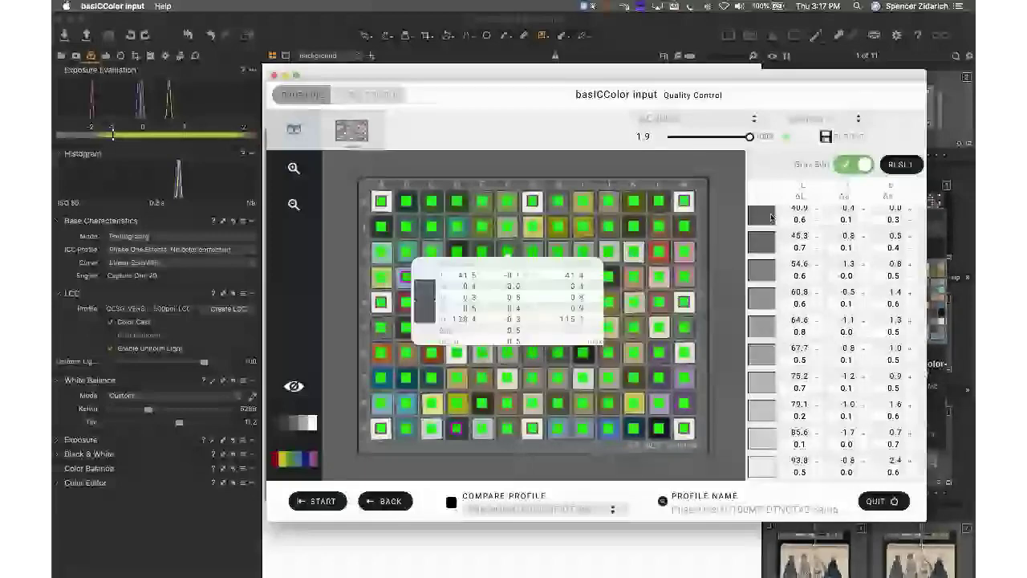
scroll(767, 220, up, 3)
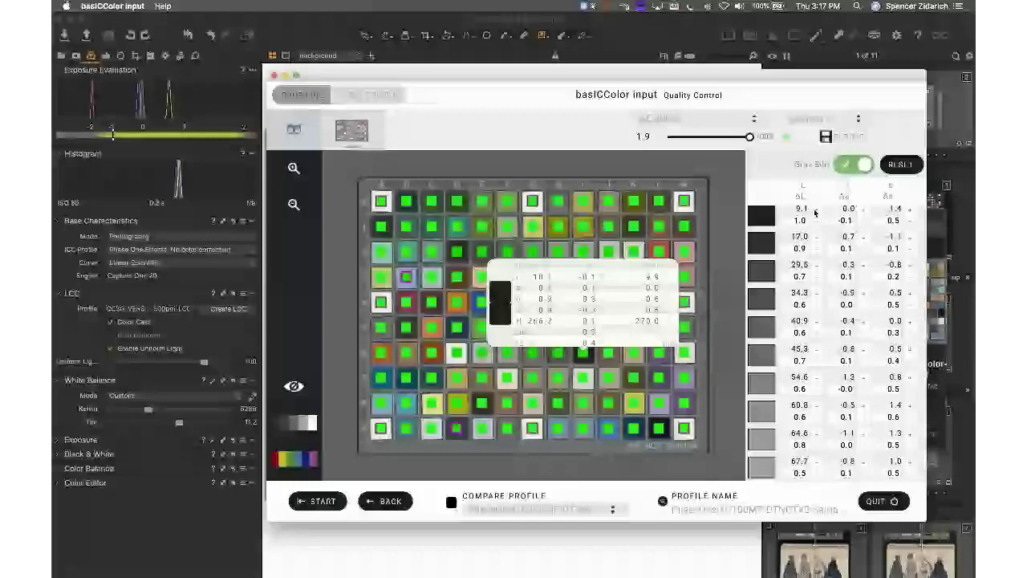
scroll(755, 406, down, 4)
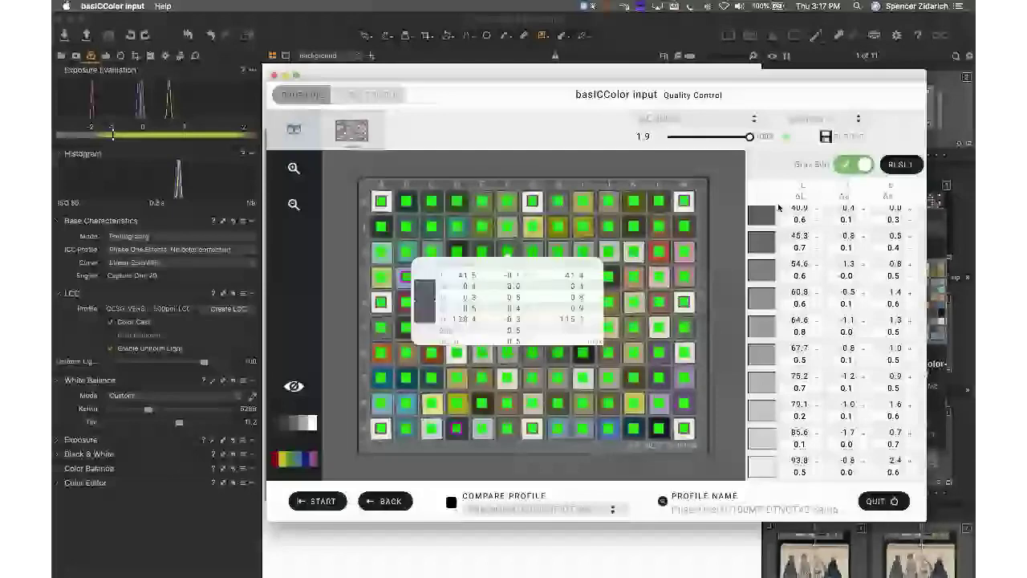
scroll(766, 221, up, 3)
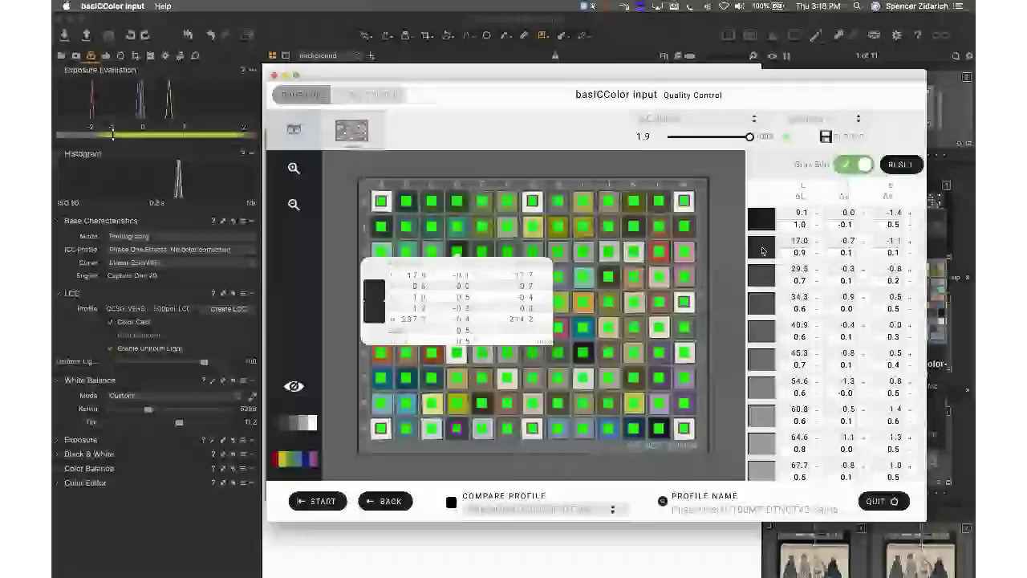
scroll(764, 385, down, 3)
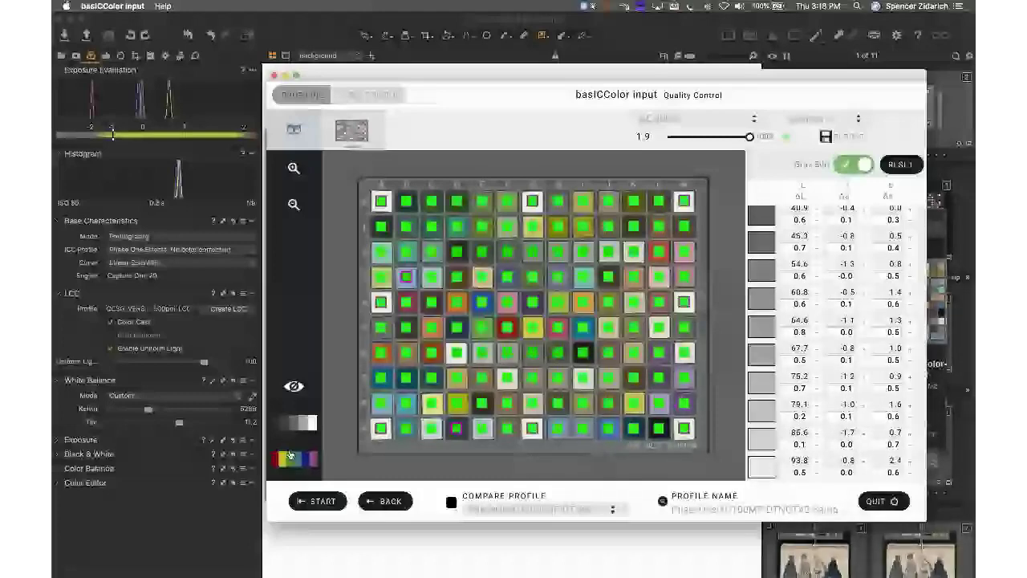
Step: Switch the readings to the colour patches and review their L, C, H values and ΔL/ΔC/ΔH deviations
click(290, 456)
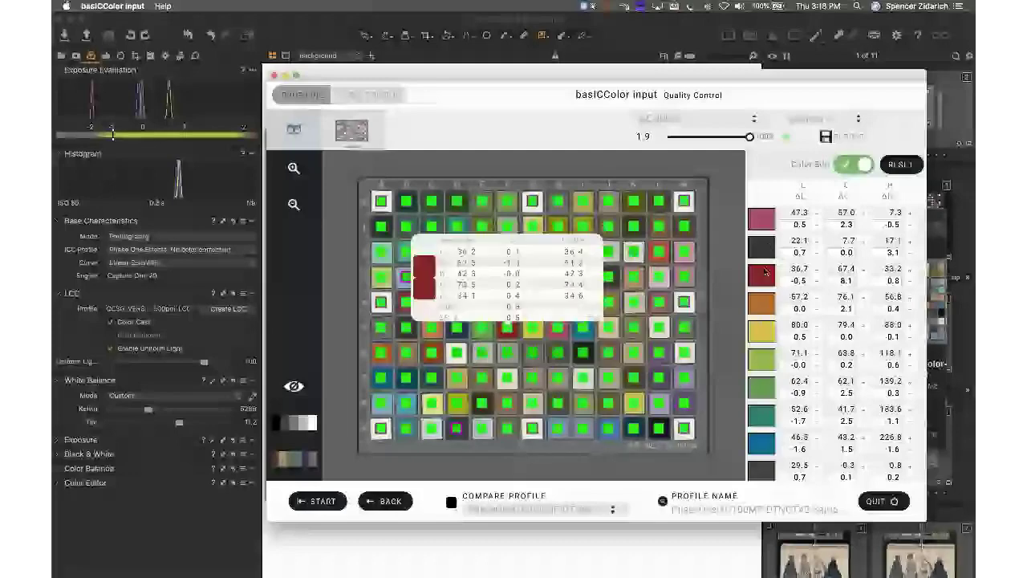
scroll(769, 329, down, 2)
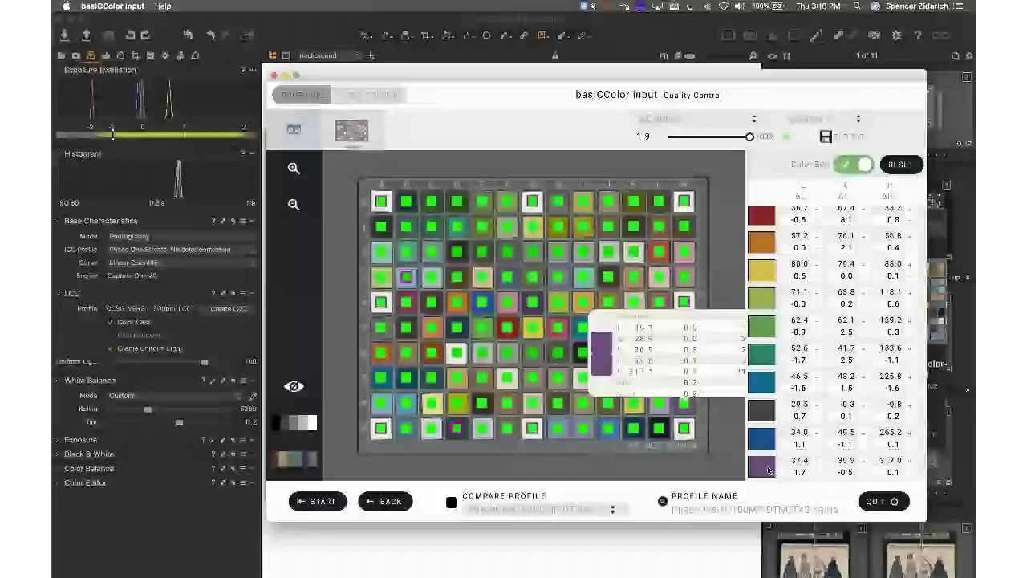
scroll(762, 319, up, 2)
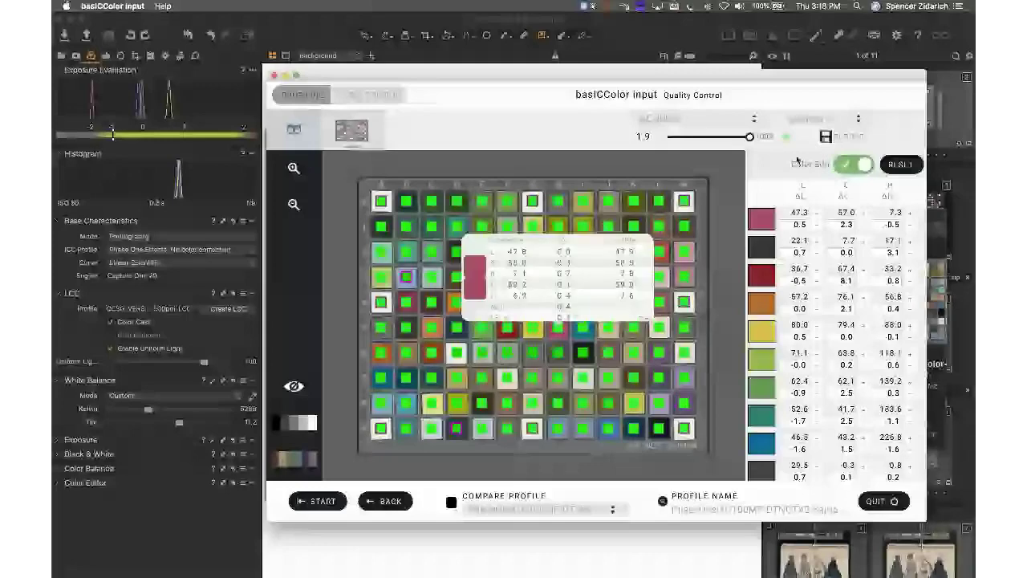
key(super+Tab)
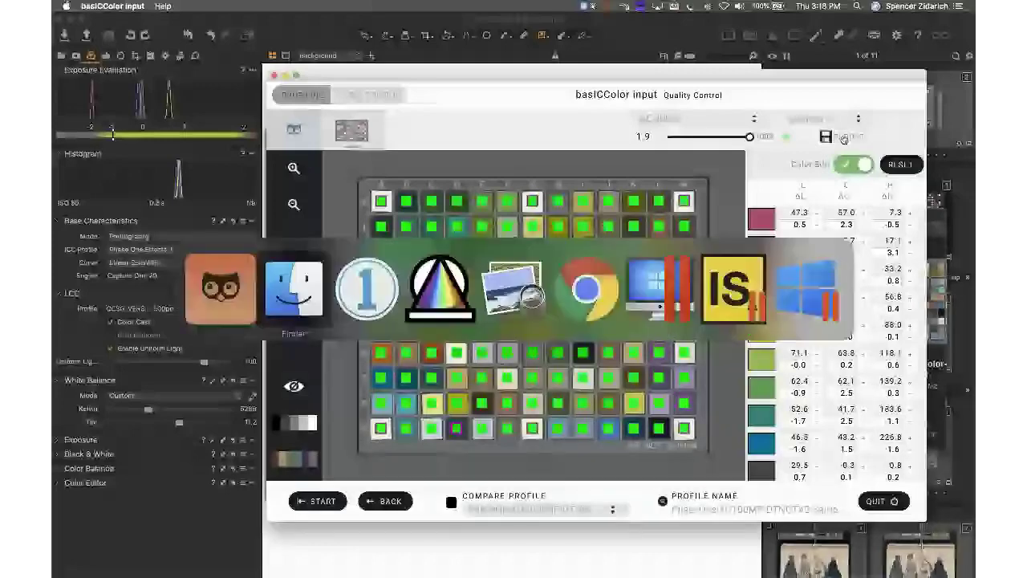
Step: Bring up the basICColor profile report in Preview and scroll through its first-page results table
key(Escape)
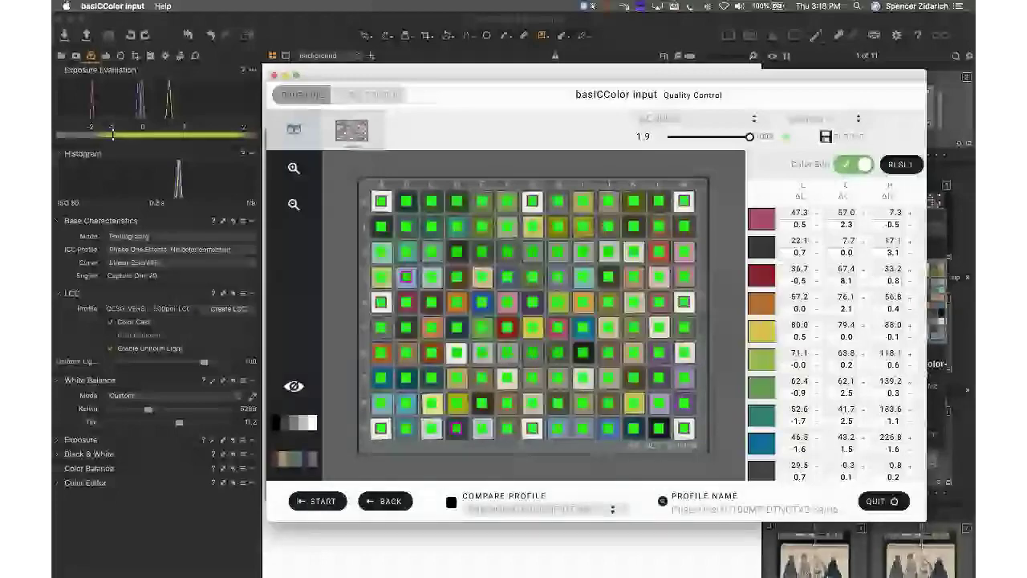
mouse_move(812, 563)
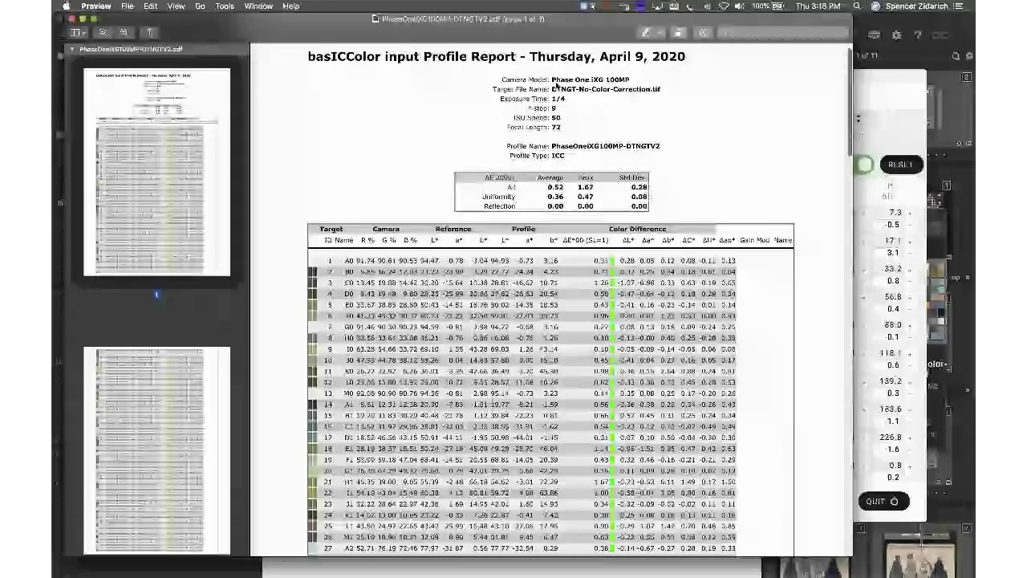
key(super+a)
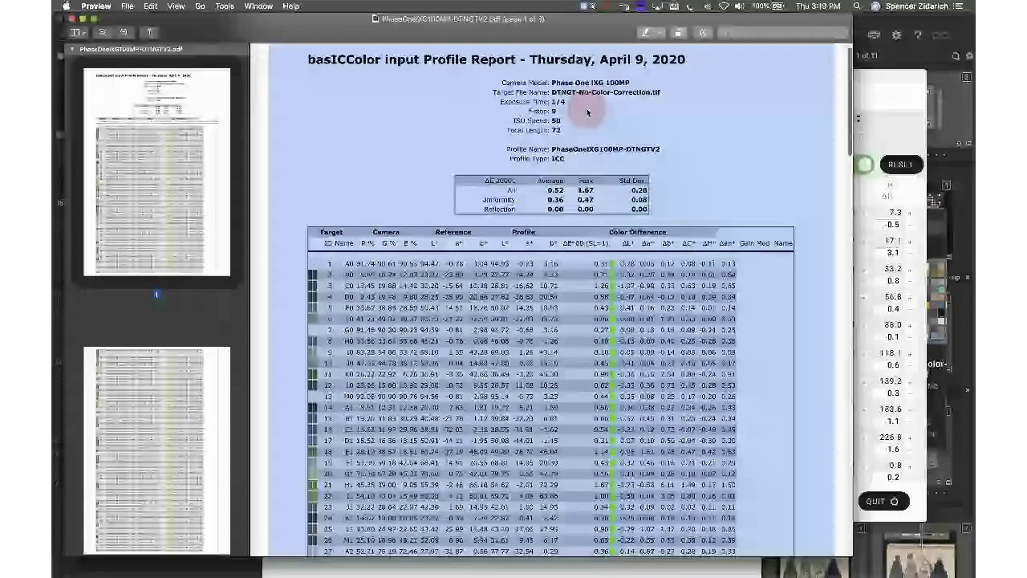
click(588, 112)
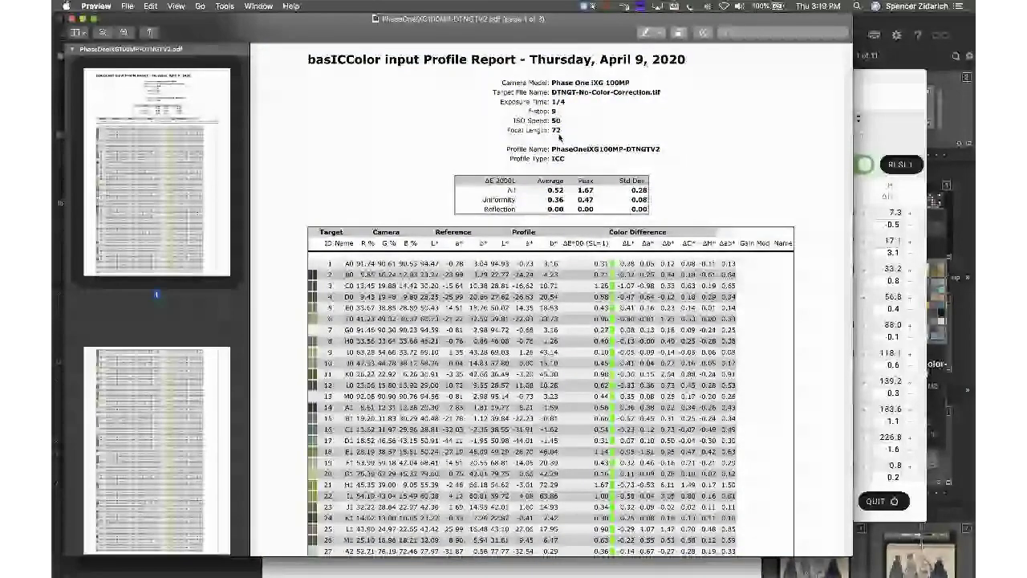
scroll(559, 138, down, 3)
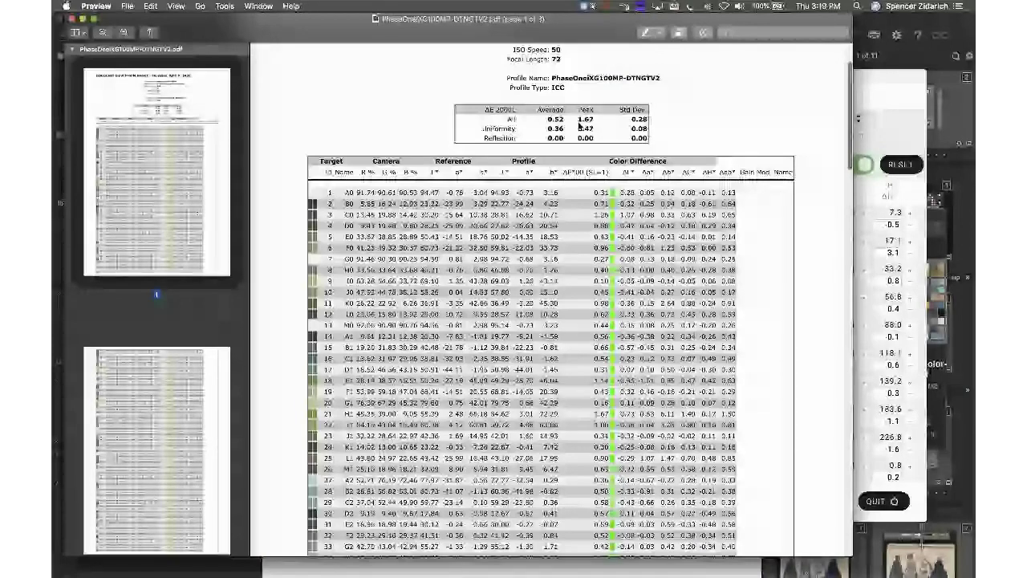
scroll(580, 125, down, 1)
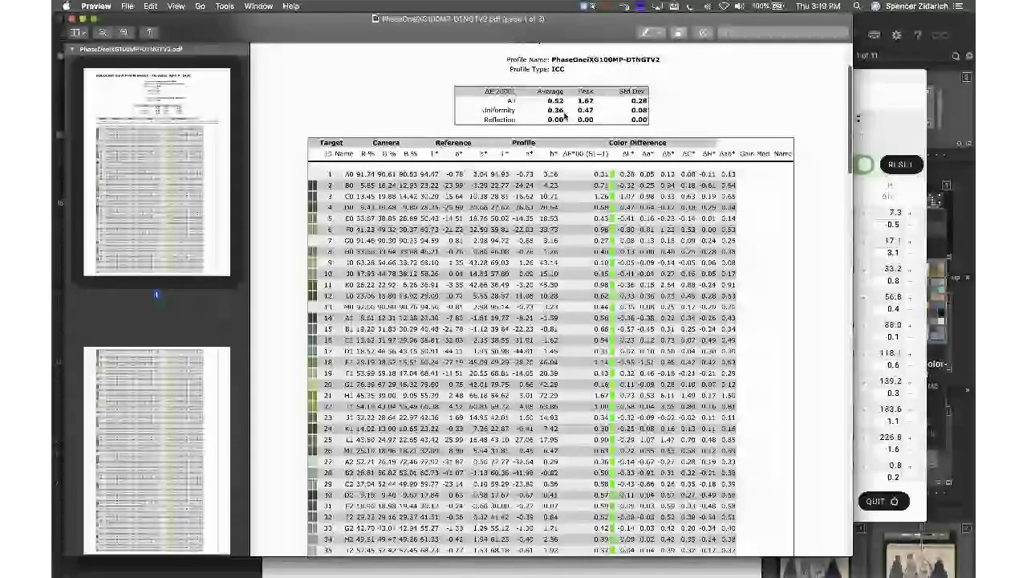
scroll(566, 105, down, 1)
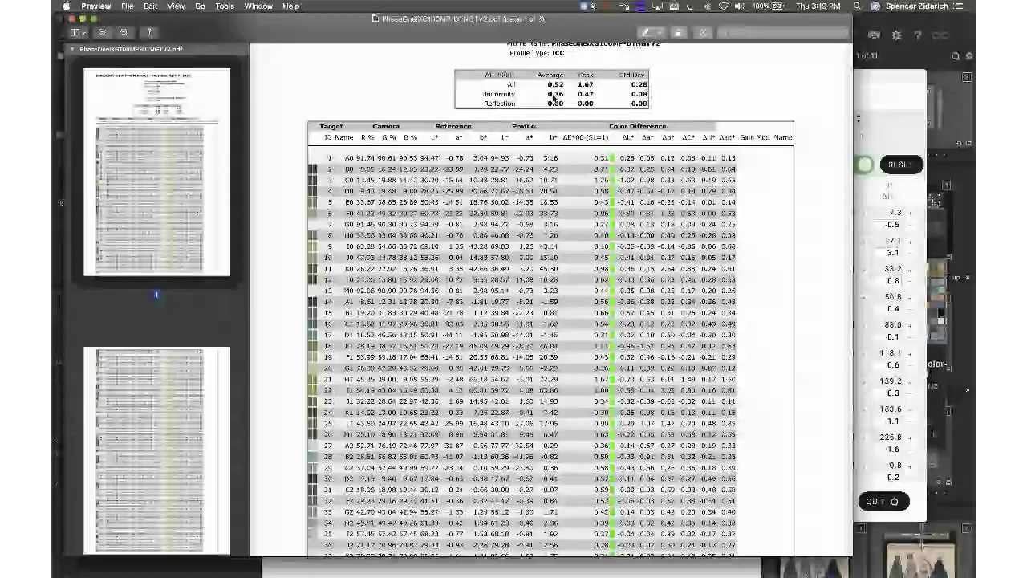
scroll(555, 97, down, 3)
Step: Page through to the final 'Custom QC passed' page, then close the report
key(Page_Down)
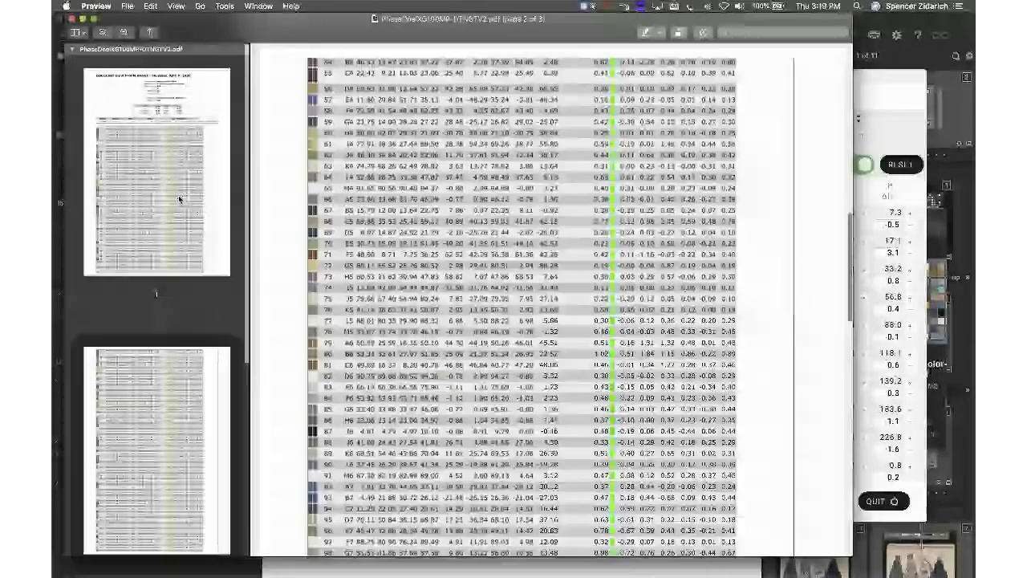
scroll(204, 363, down, 2)
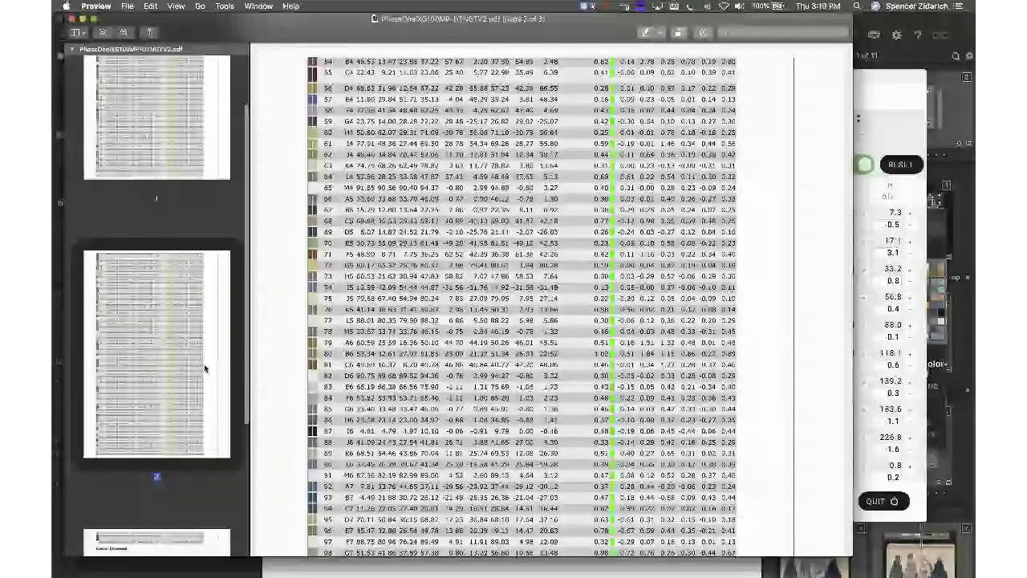
scroll(194, 416, down, 3)
click(194, 417)
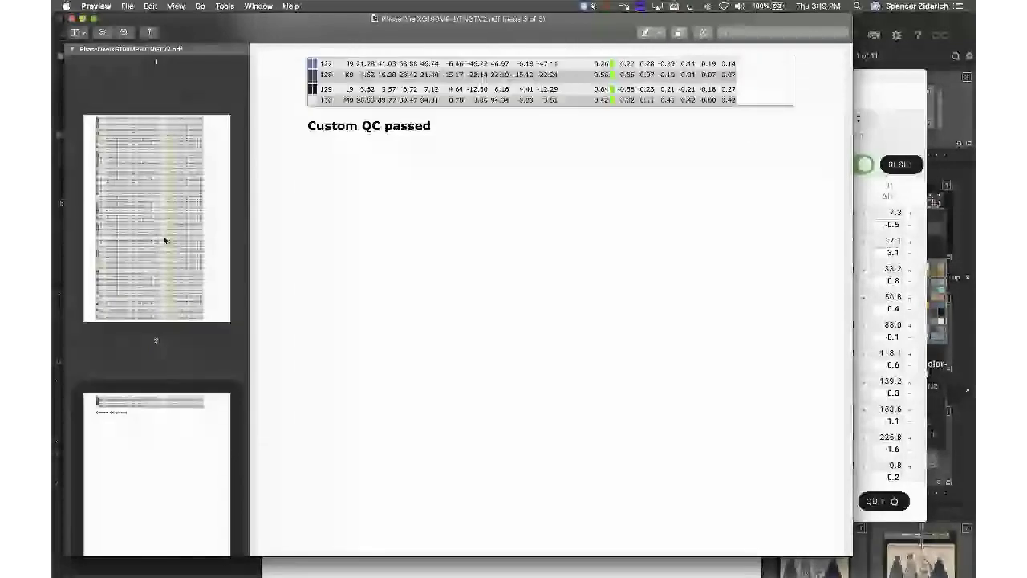
key(super+w)
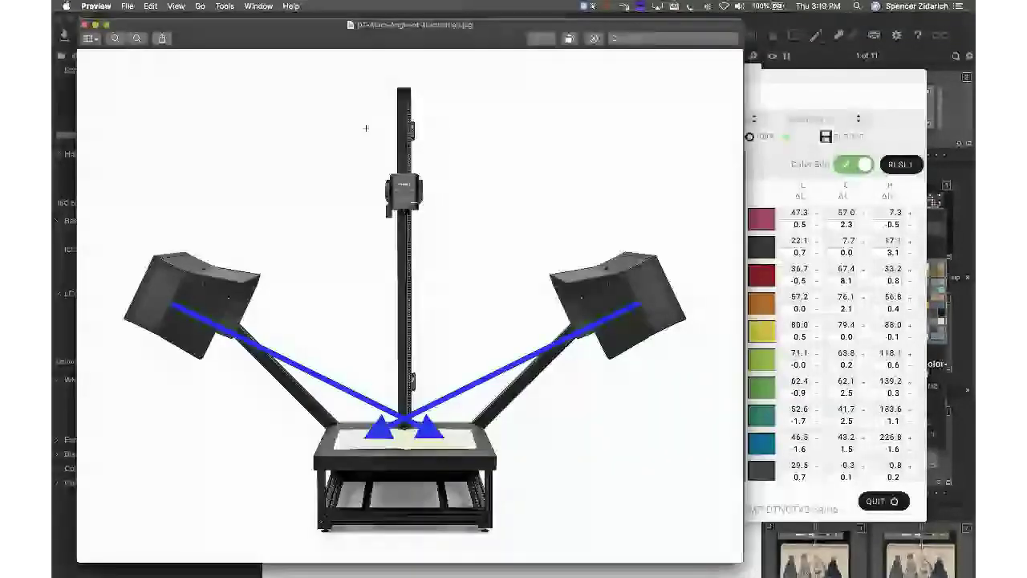
Step: Hide Preview so Capture One 20 returns showing the CCSG-VERSA-Profiling-500ppi-LCC.eip frame
key(super+Tab)
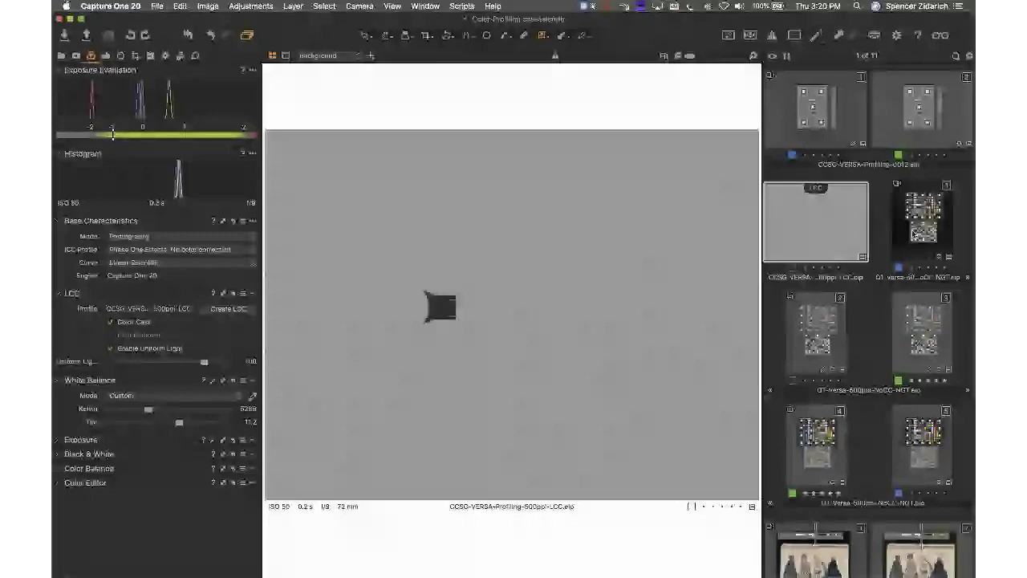
Step: Select the DT-Versa-500ppi-NoCC-NGT.eip chart capture and show the Lens Correction, LCC and Overlay tools
click(816, 332)
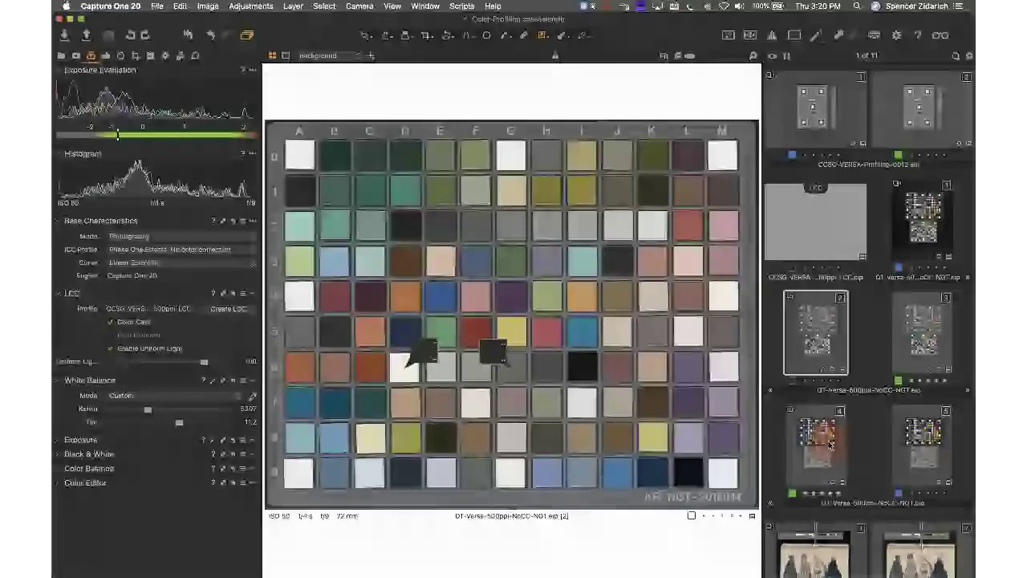
click(830, 443)
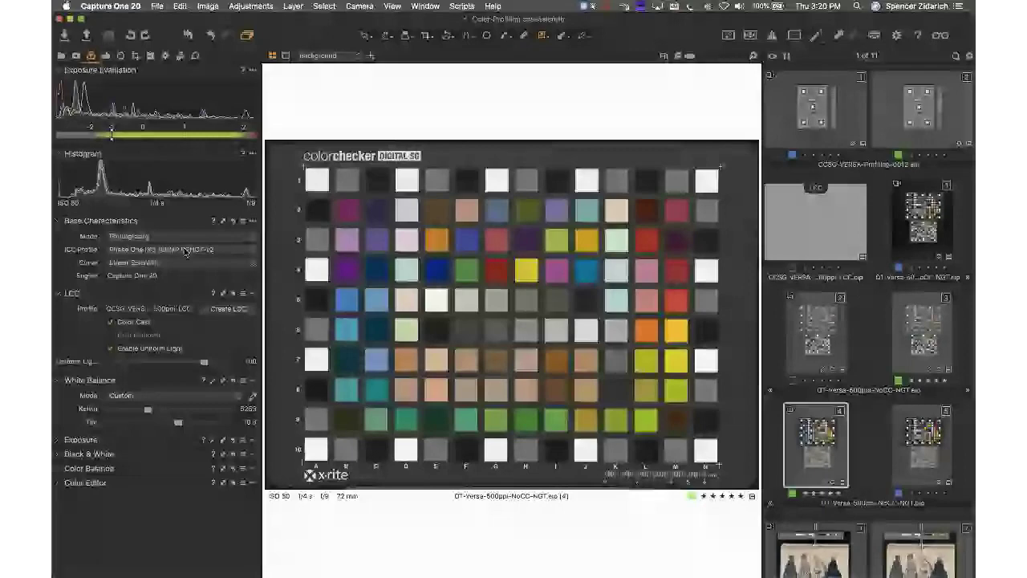
click(125, 58)
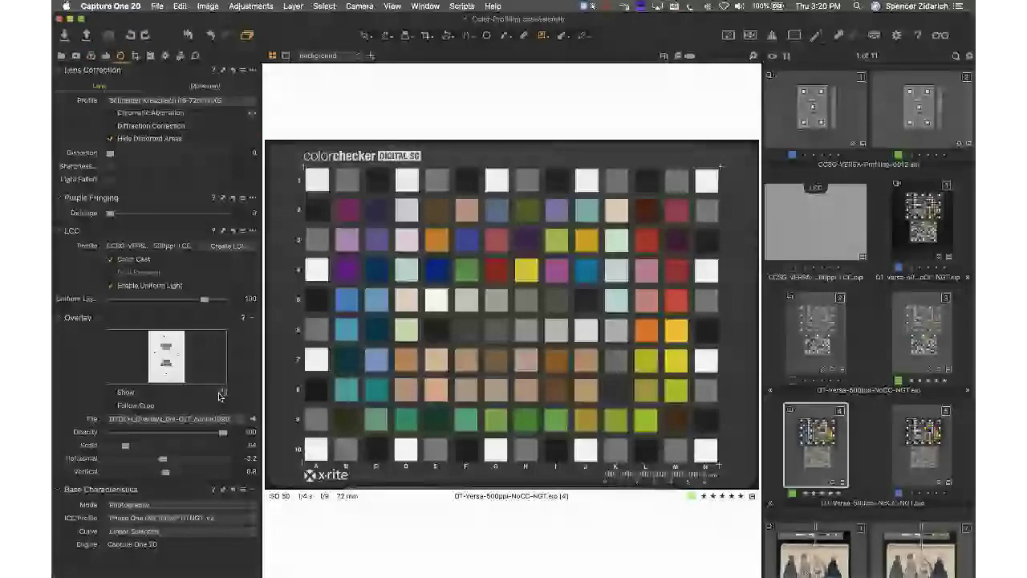
mouse_move(856, 566)
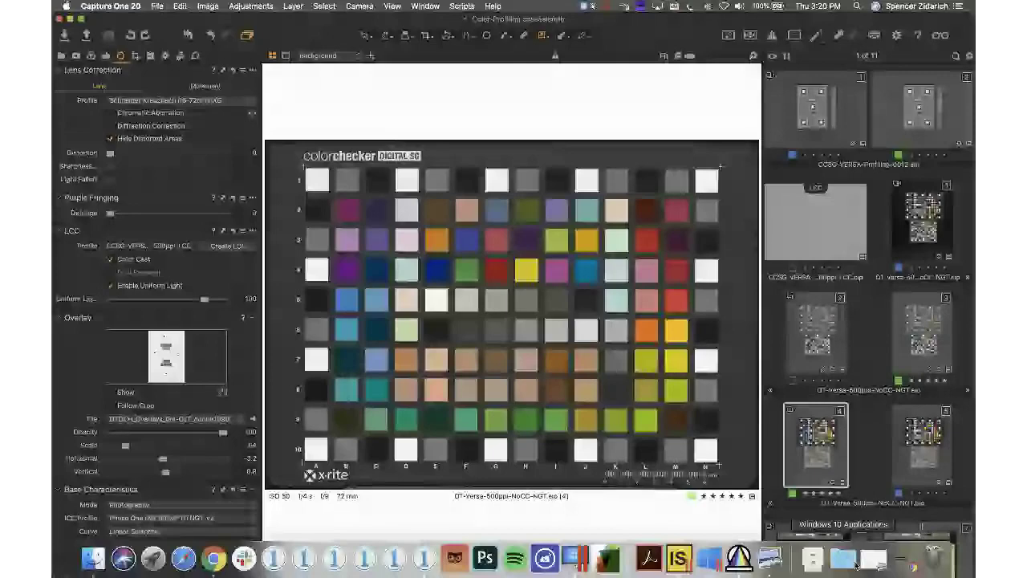
Step: Drag the ColorChecker SG overlay PNG from Downloads onto the Overlay tool's drop area
click(813, 559)
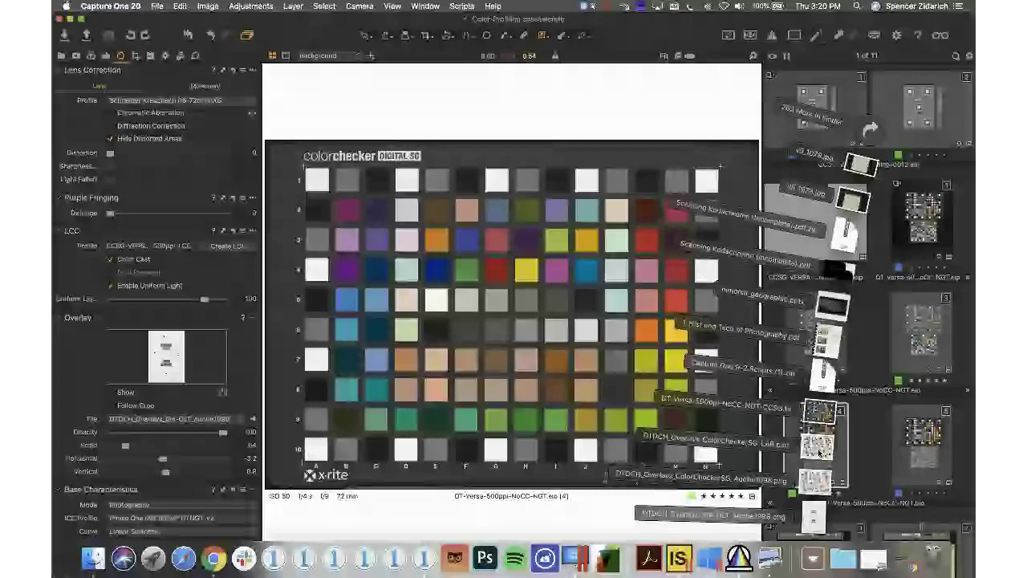
click(955, 118)
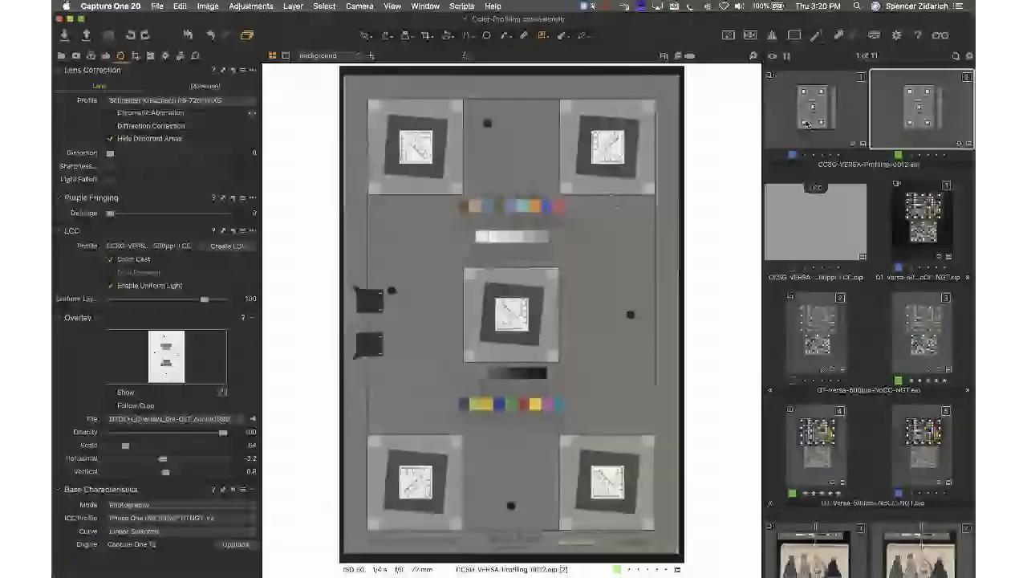
click(827, 450)
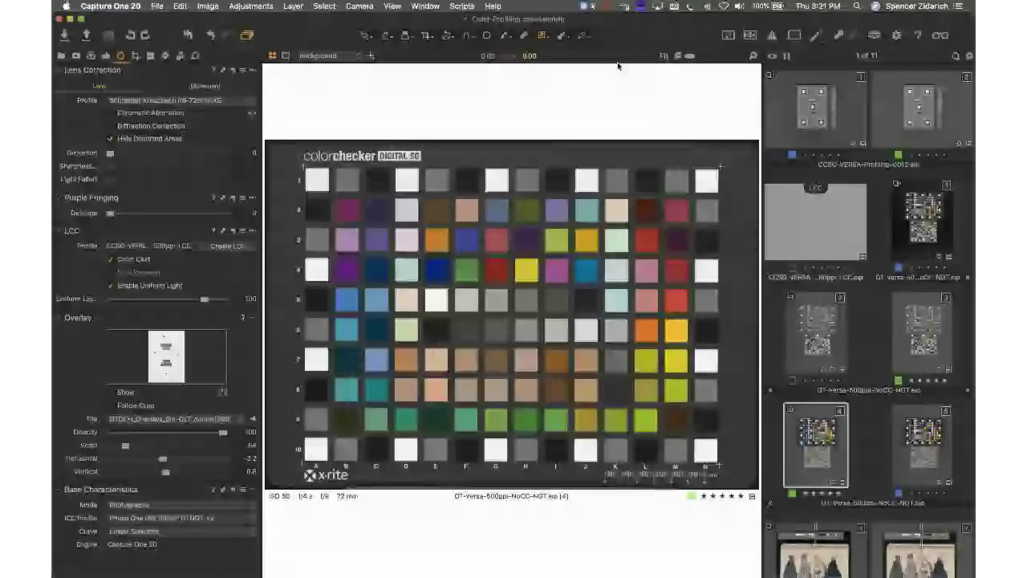
mouse_move(852, 567)
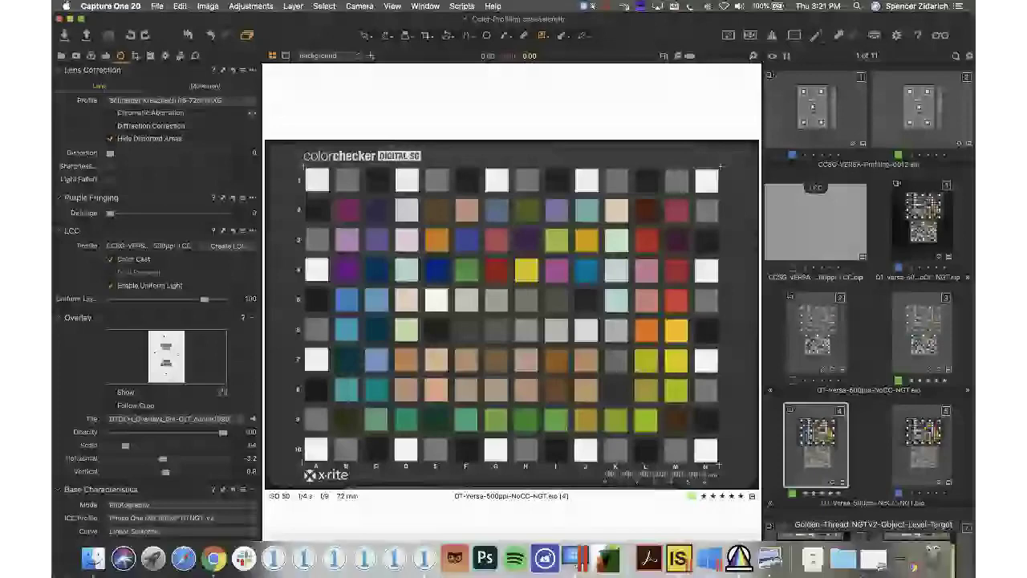
click(807, 559)
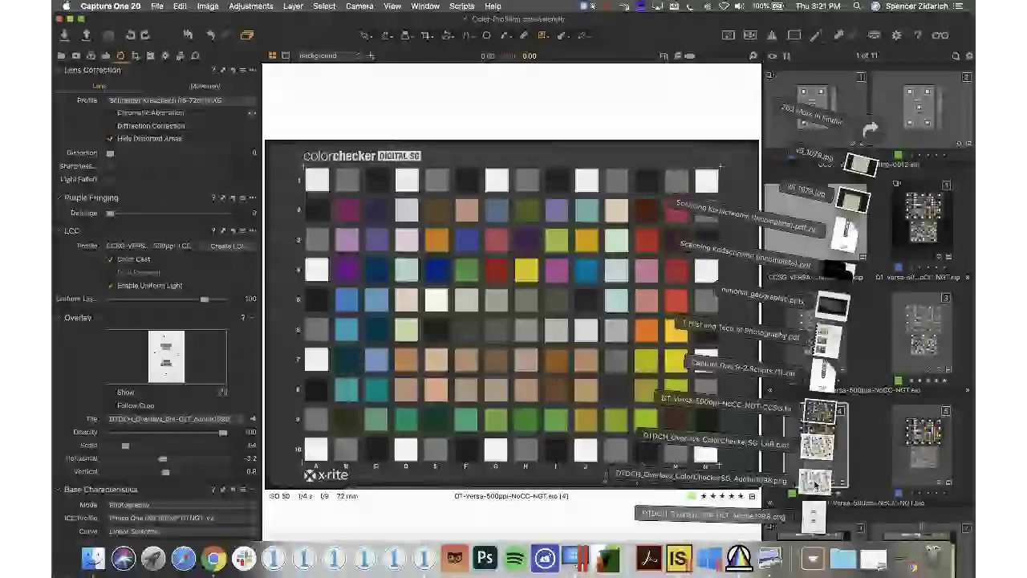
drag(815, 485, 160, 362)
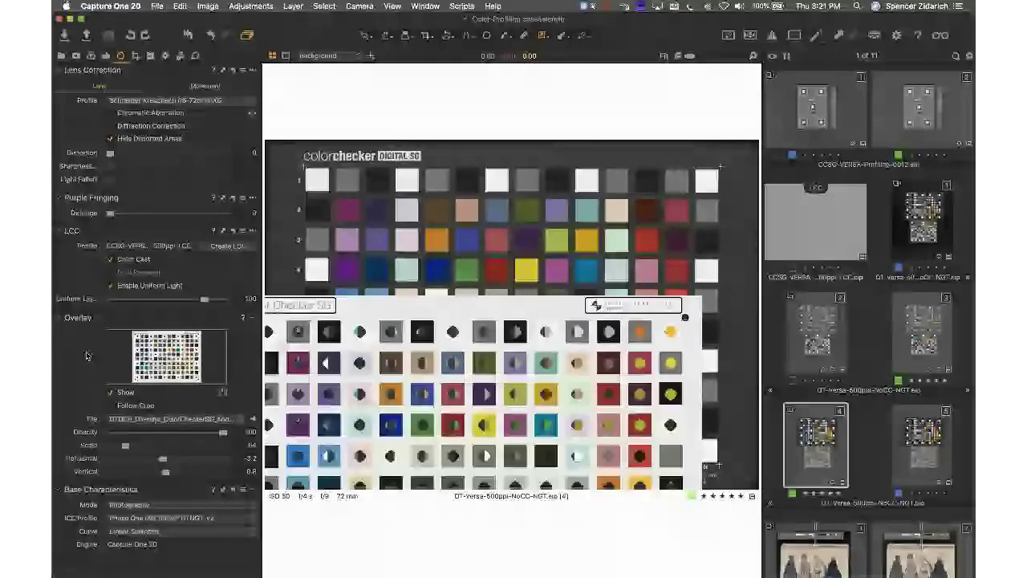
Step: Move and shrink the overlay until its patch grid lines up with the photographed chart
drag(330, 390, 374, 241)
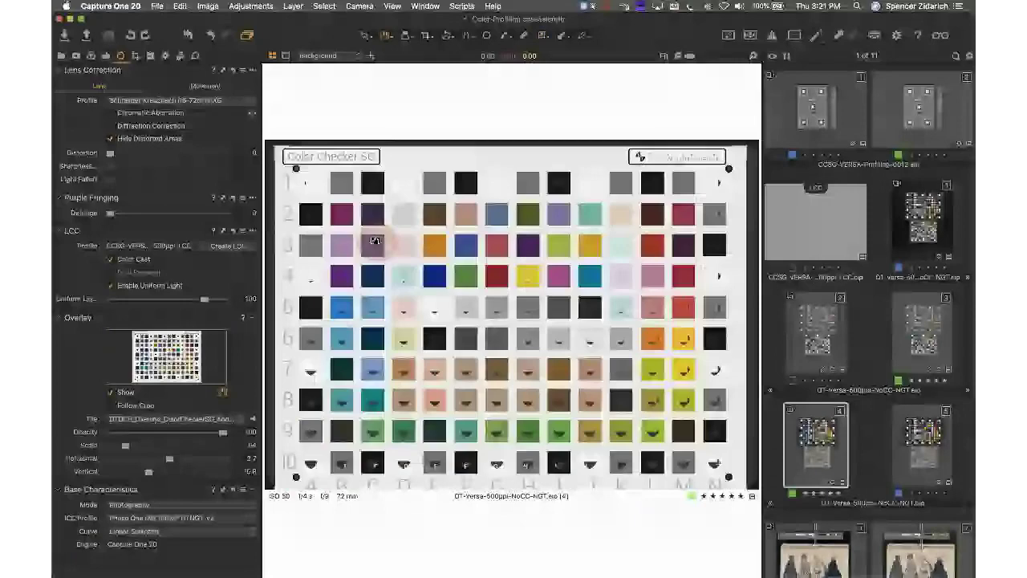
drag(374, 241, 378, 239)
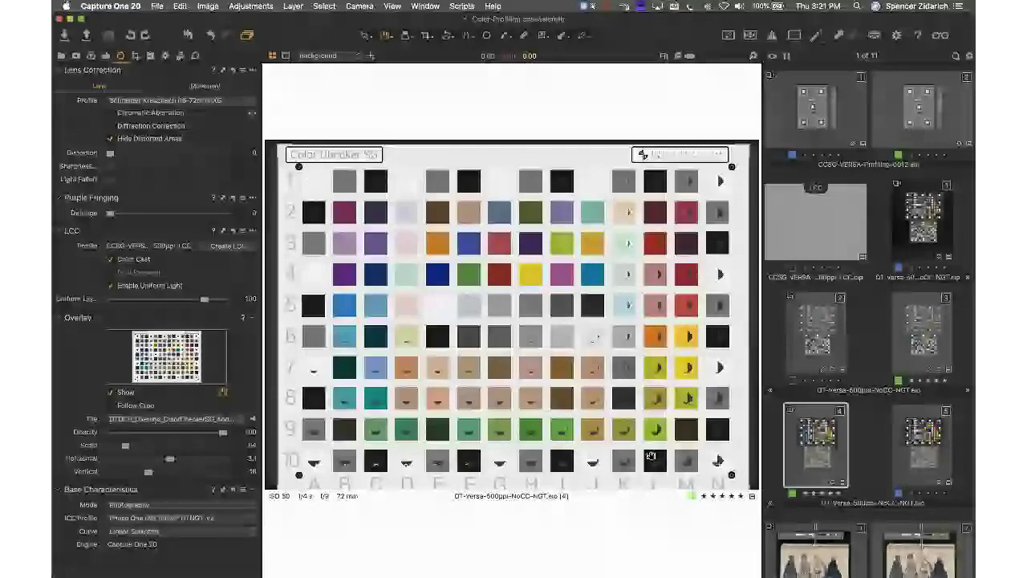
drag(126, 446, 123, 448)
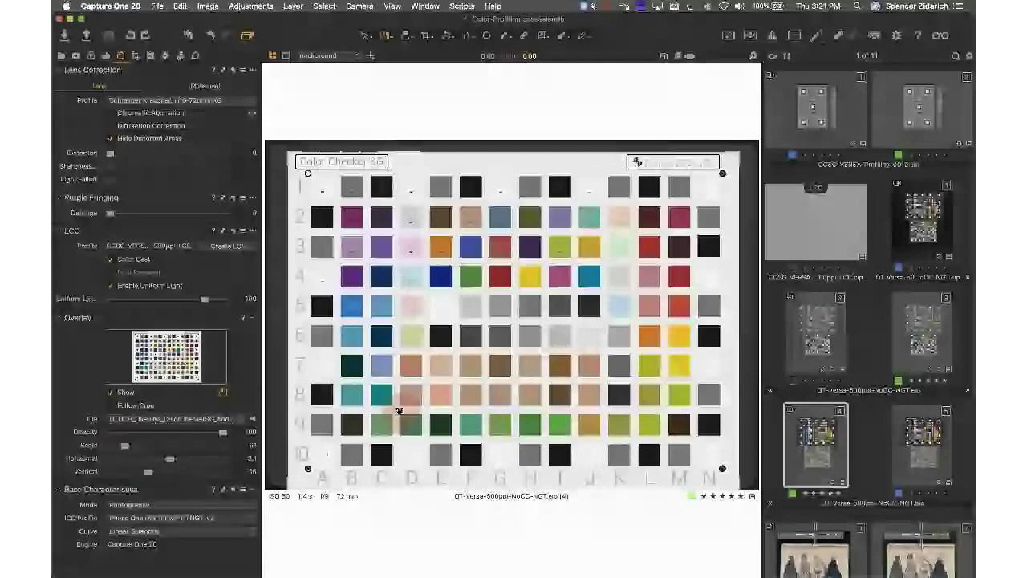
drag(399, 410, 393, 406)
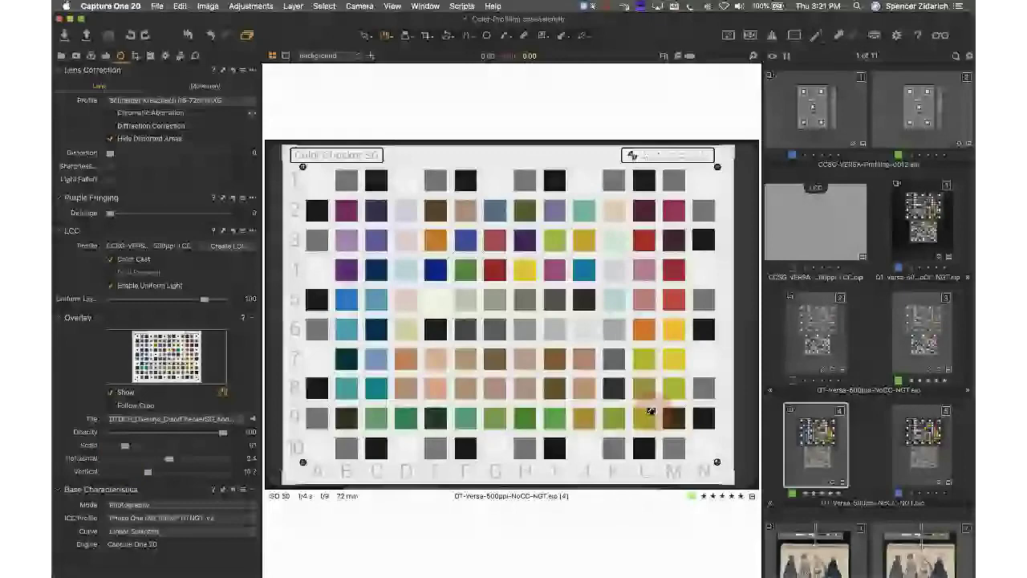
drag(650, 411, 650, 410)
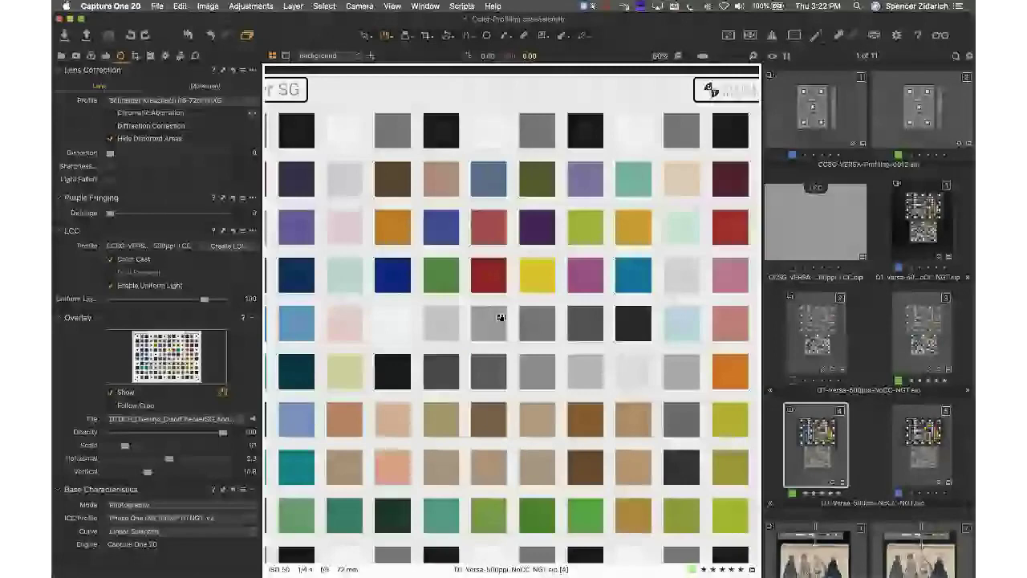
Step: Hide the Browser, fit the whole chart in view, then bring the thumbnails back
key(ctrl+super+b)
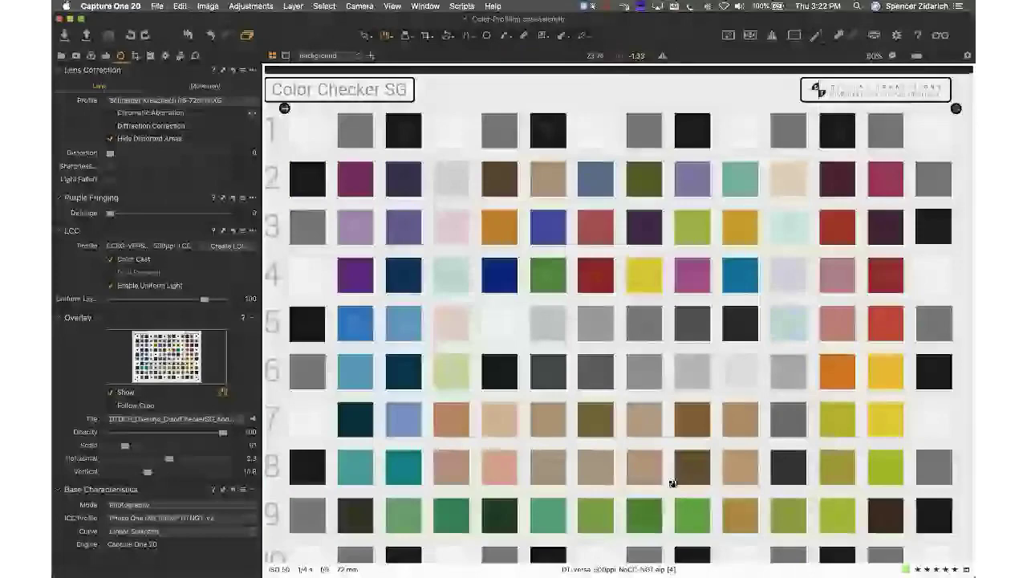
click(639, 382)
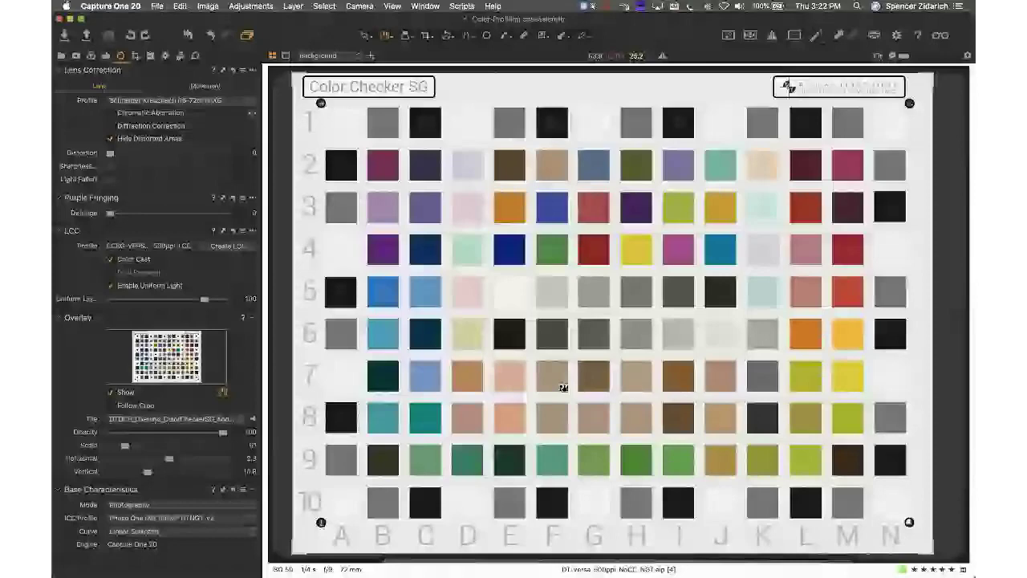
key(super+b)
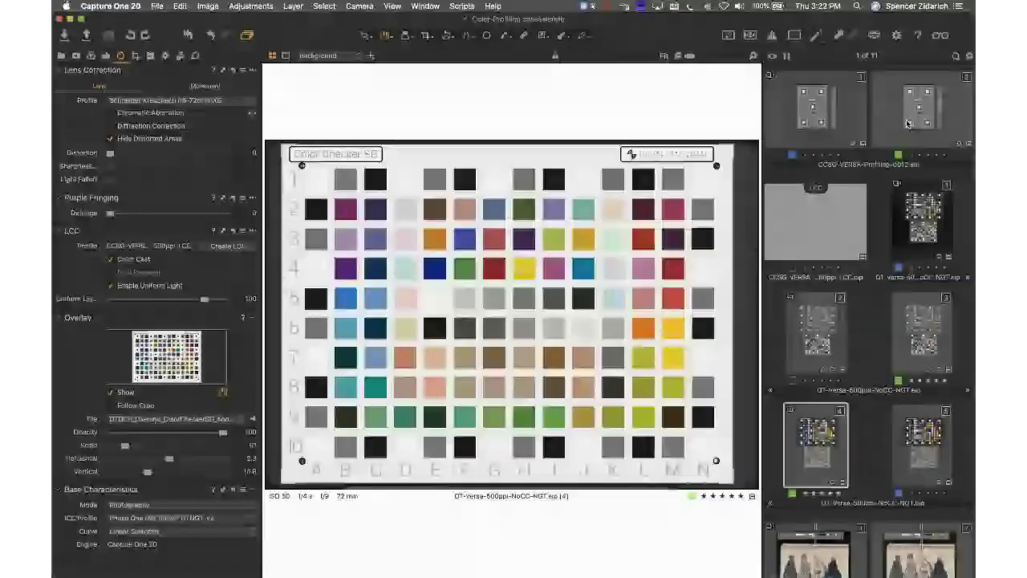
Step: Show the CCSG-VERSA-Profiling-0012 capture and check its ICC profile without changing it
click(919, 112)
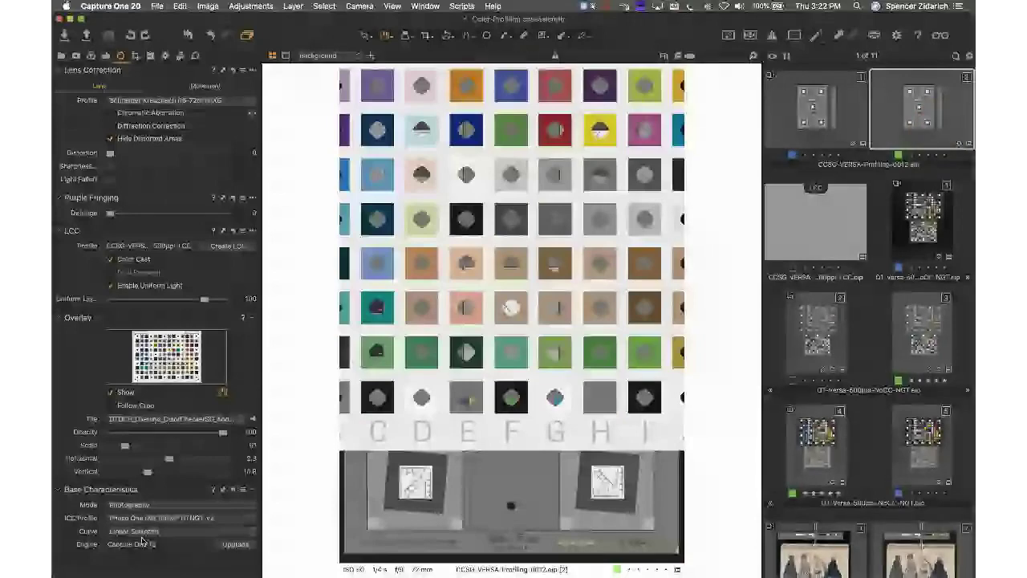
click(247, 517)
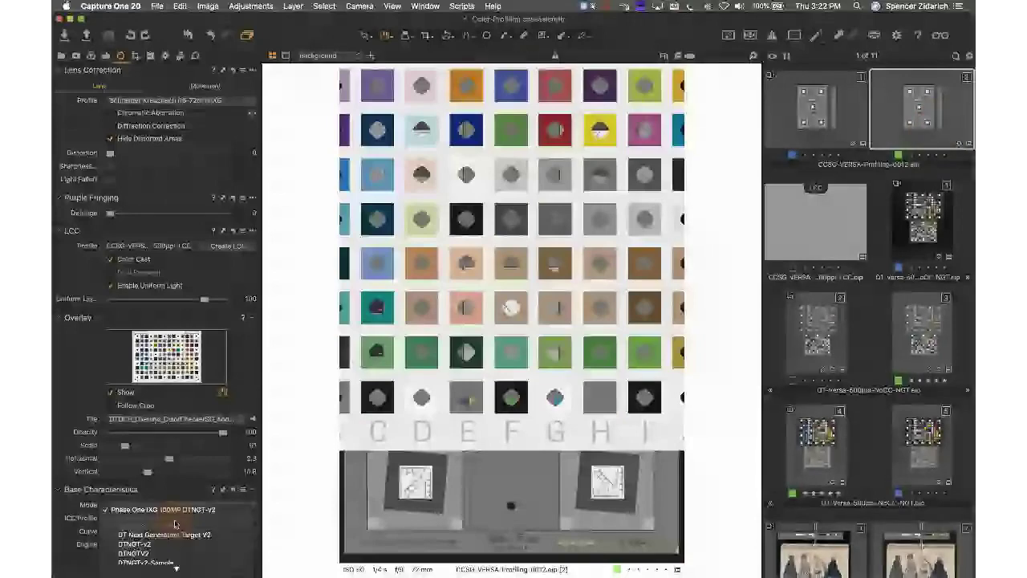
click(295, 515)
Step: Load the ISA DLT reference as an overlay, then position and scale it over the captured target
mouse_move(889, 560)
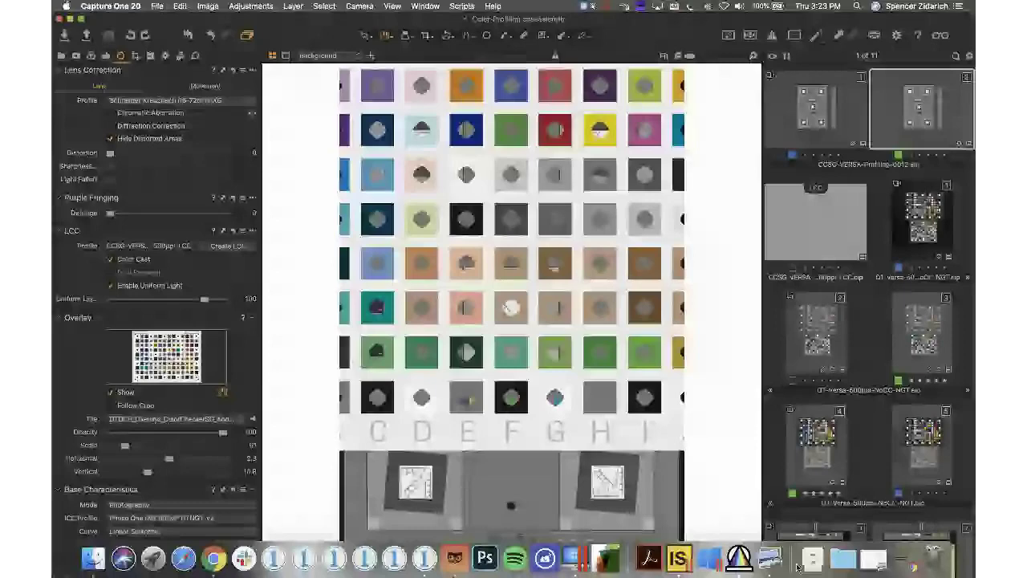
drag(797, 566, 164, 360)
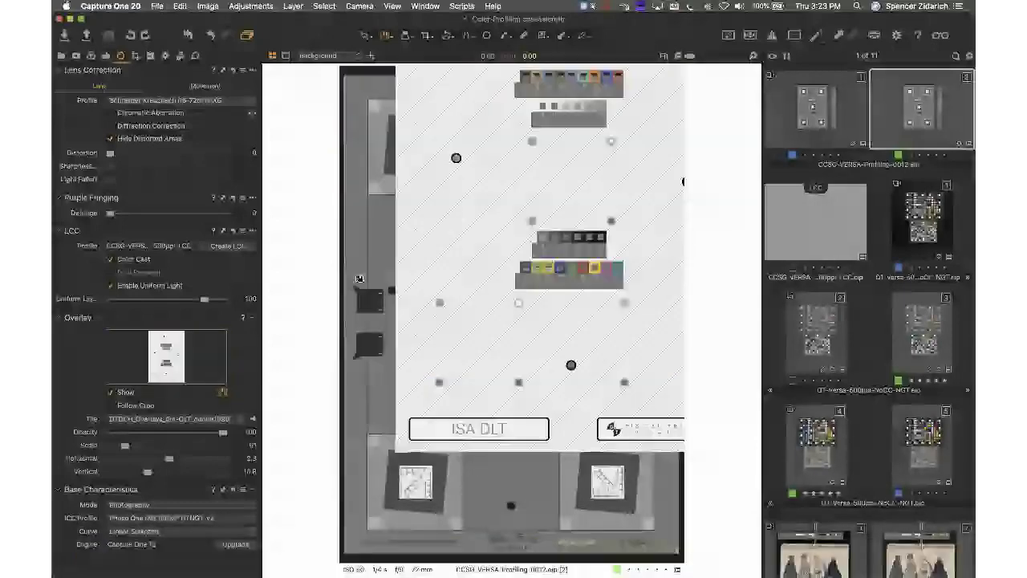
drag(358, 279, 387, 362)
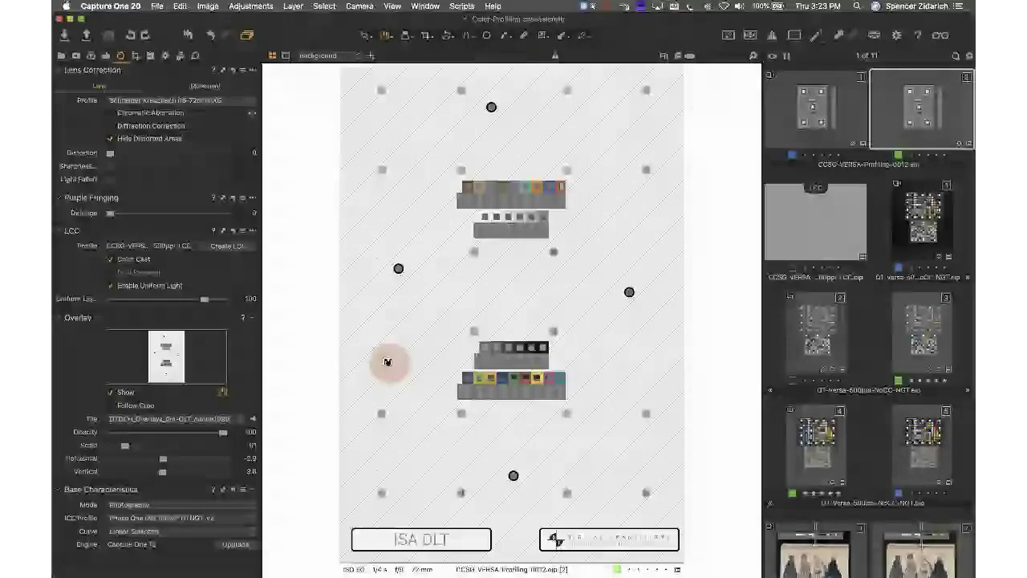
drag(386, 362, 383, 387)
drag(124, 445, 125, 446)
drag(449, 382, 449, 382)
scroll(475, 503, up, 2)
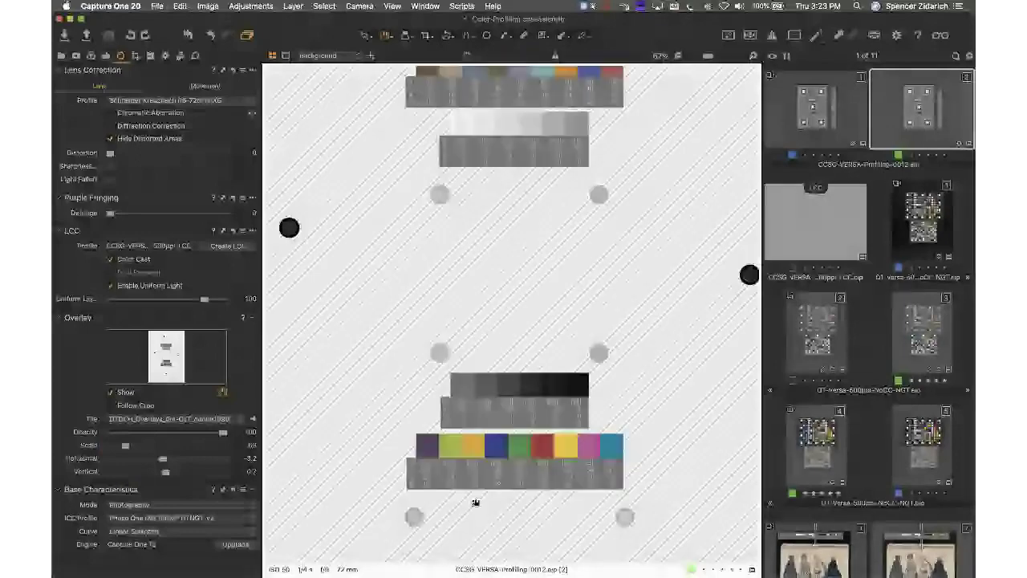
drag(475, 503, 526, 216)
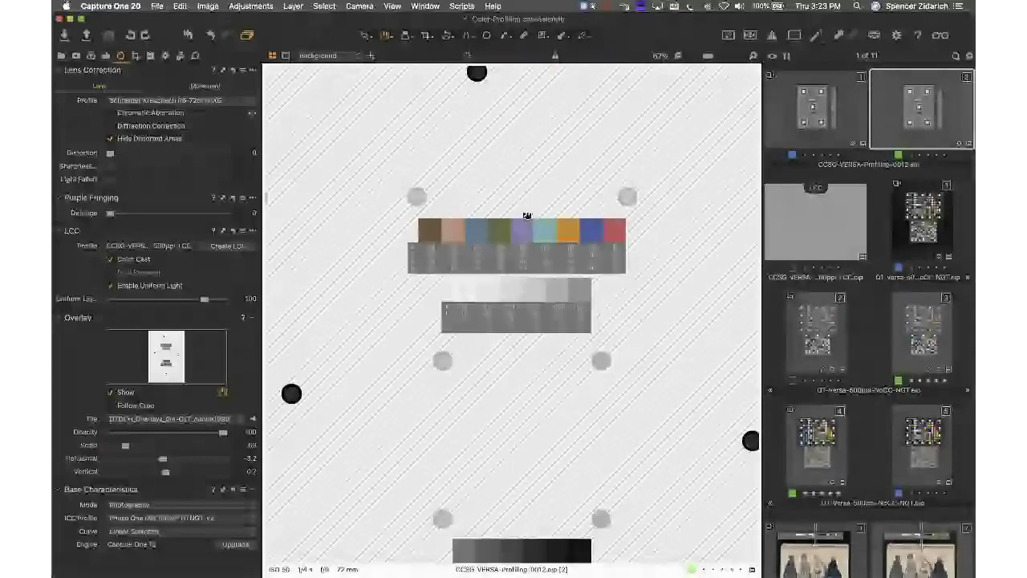
scroll(526, 216, up, 2)
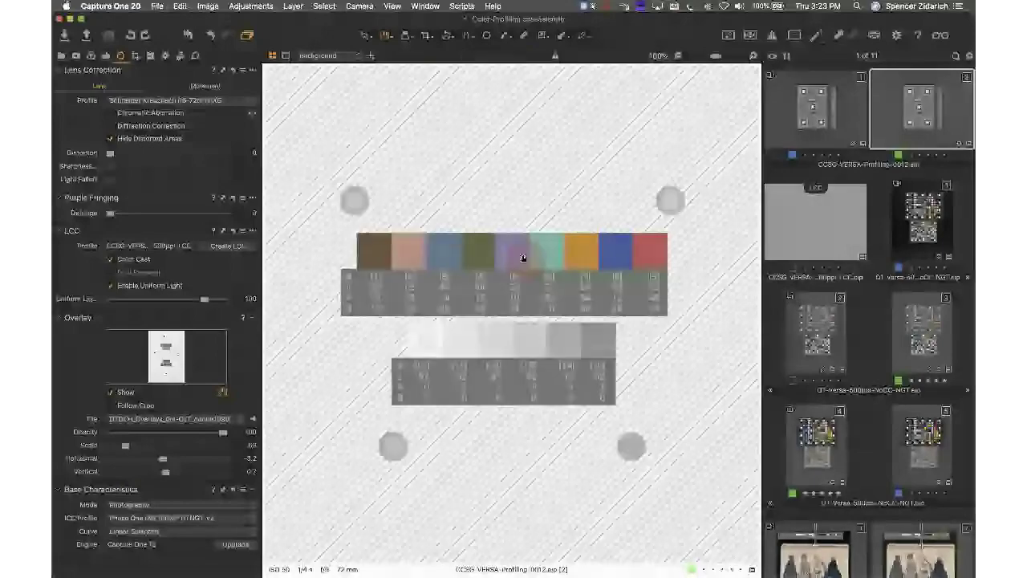
scroll(523, 257, down, 2)
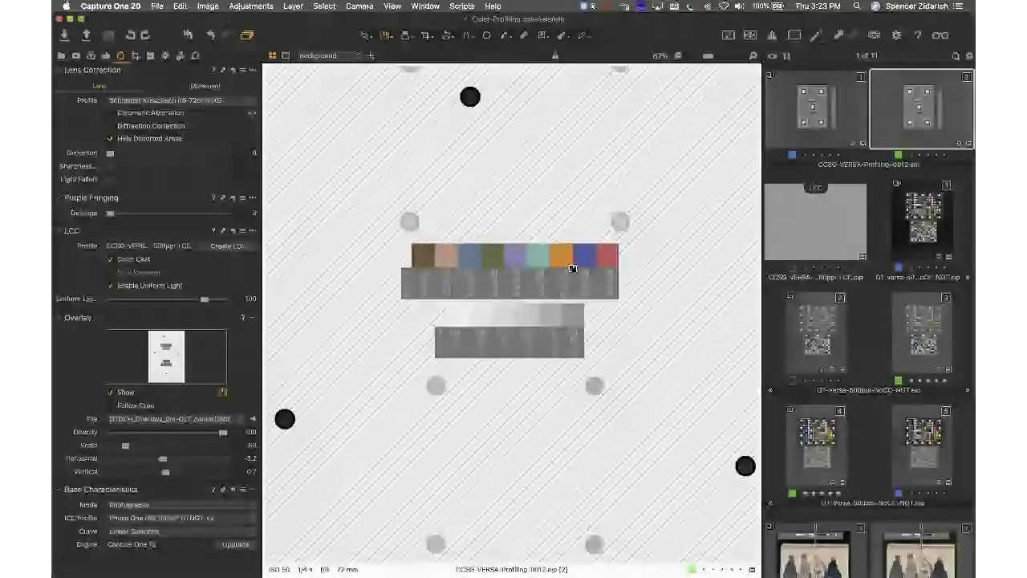
scroll(497, 266, up, 2)
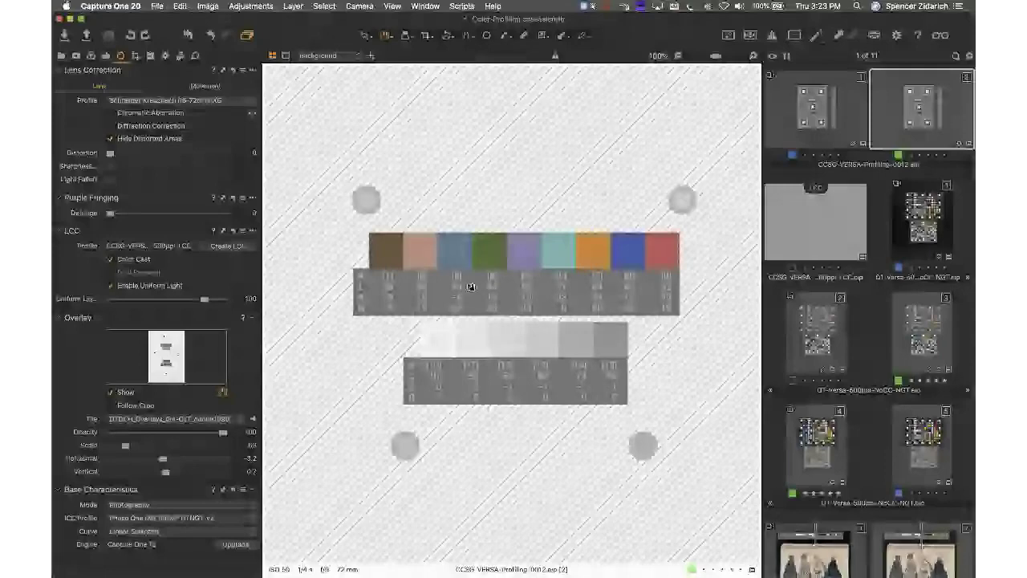
scroll(431, 346, up, 2)
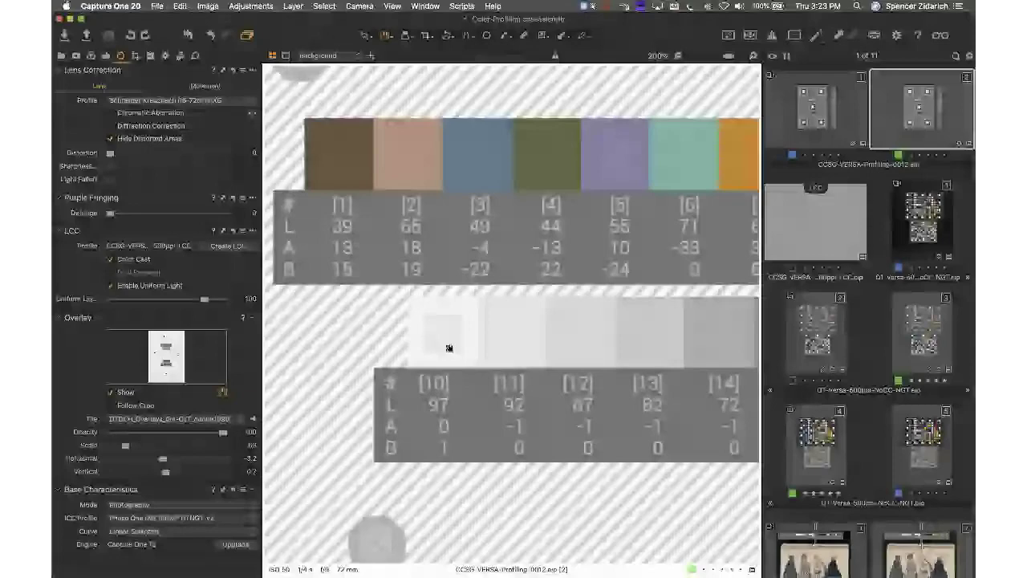
click(548, 489)
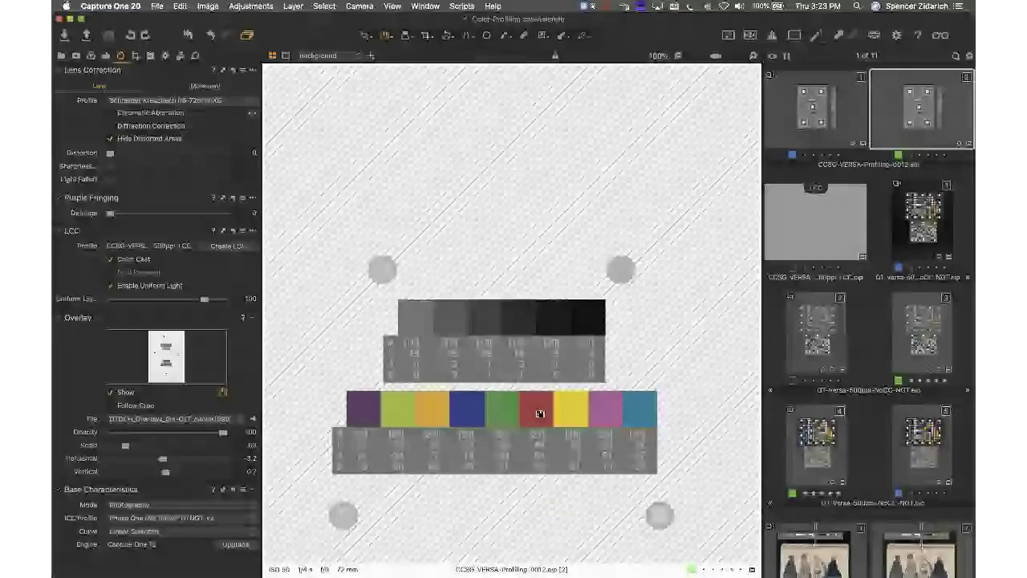
scroll(540, 413, down, 2)
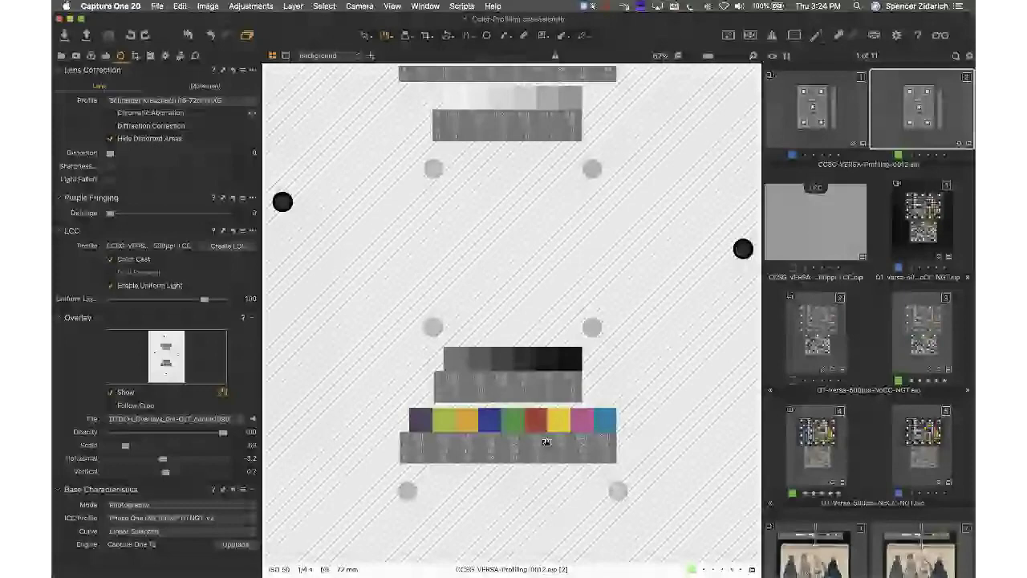
scroll(532, 293, down, 2)
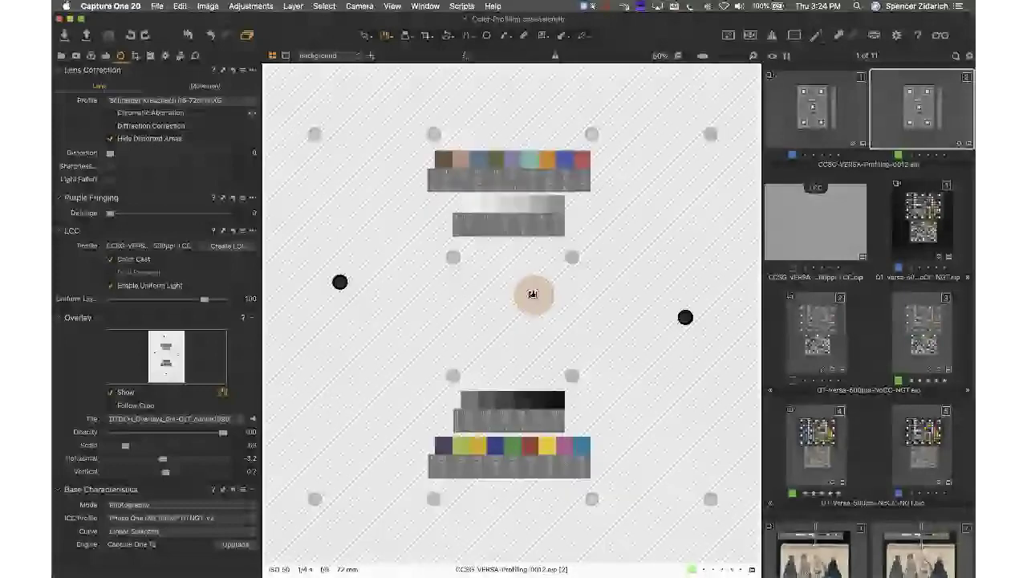
scroll(533, 293, up, 2)
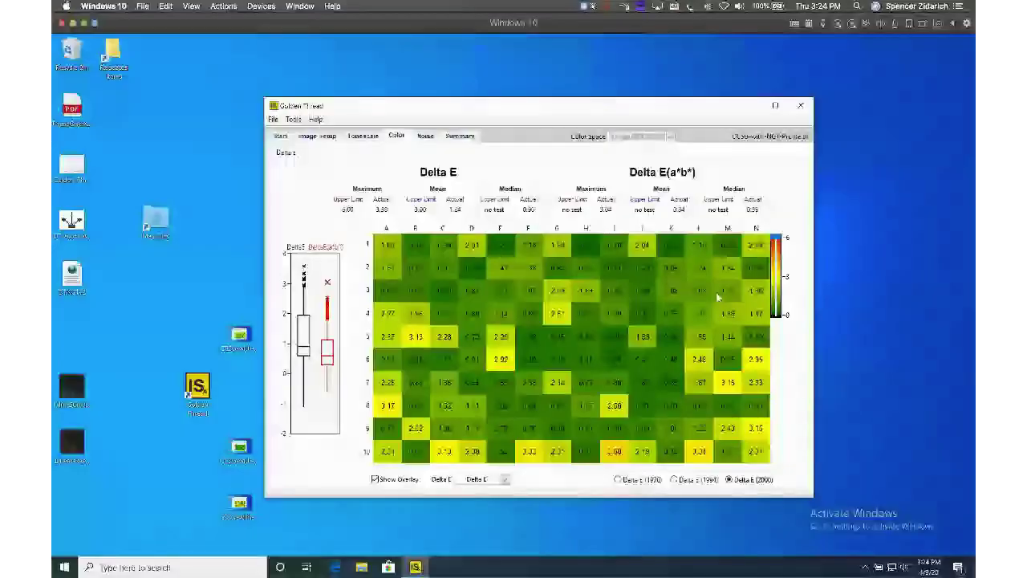
Step: Return GoldenThread to its start page, then show the DT-Versa-500ppi-NoCC-NGT capture in Capture One 20
drag(571, 107, 577, 106)
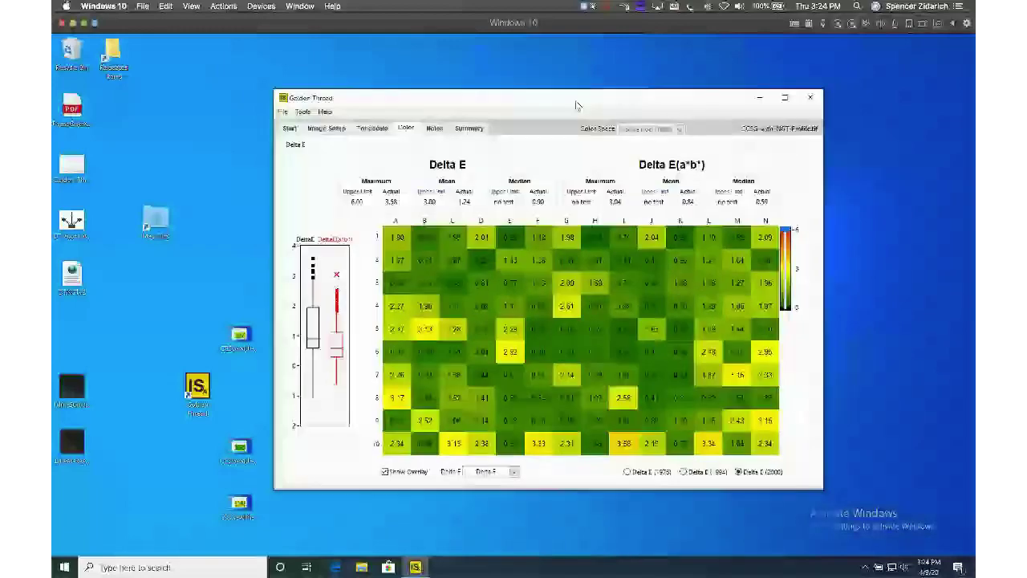
click(289, 129)
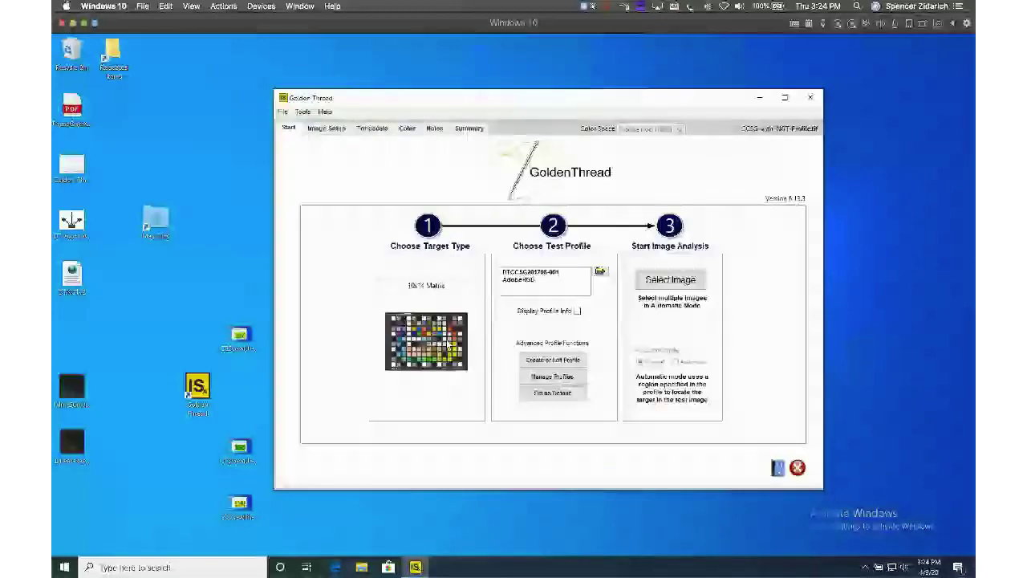
key(super+Tab)
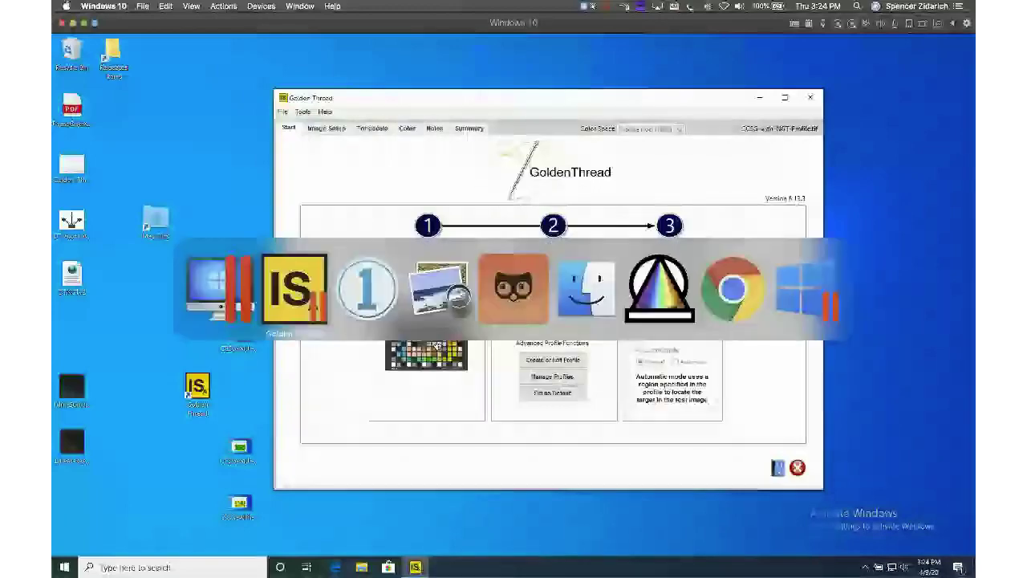
key(super+Tab)
key(super+Tab)
key(super+Tab)
key(super+Tab)
key(super+Tab)
key(Down)
key(Down)
key(Down)
key(Left)
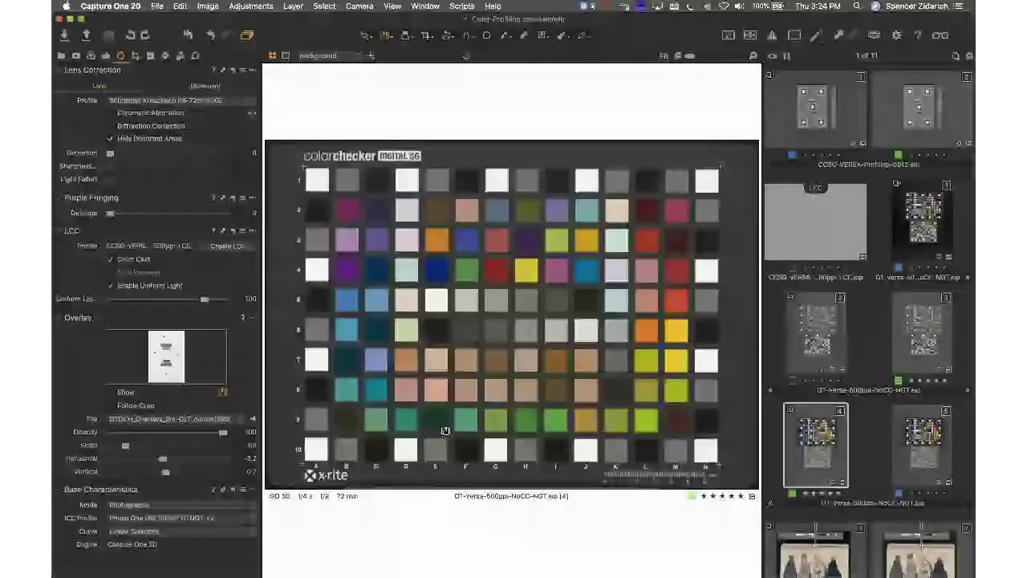
Step: Bring up GoldenThread's ColorChecker SG Delta E heatmap (maximum 3.38, mean 1.24)
key(super+Tab)
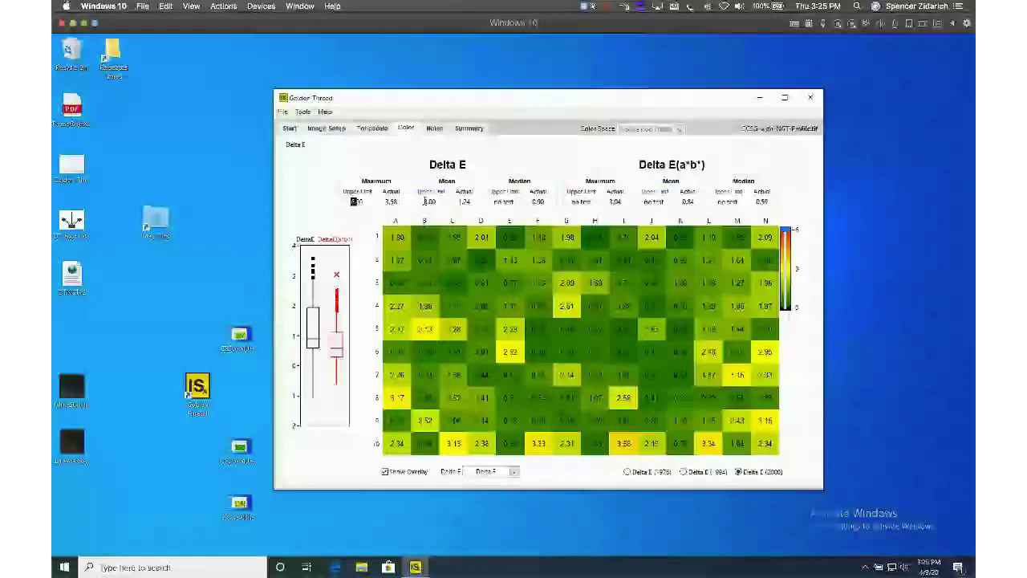
Step: Set GoldenThread's Delta E Mean upper limit to 3.8
click(428, 202)
key(shift+Tab)
click(426, 201)
text(3.8)
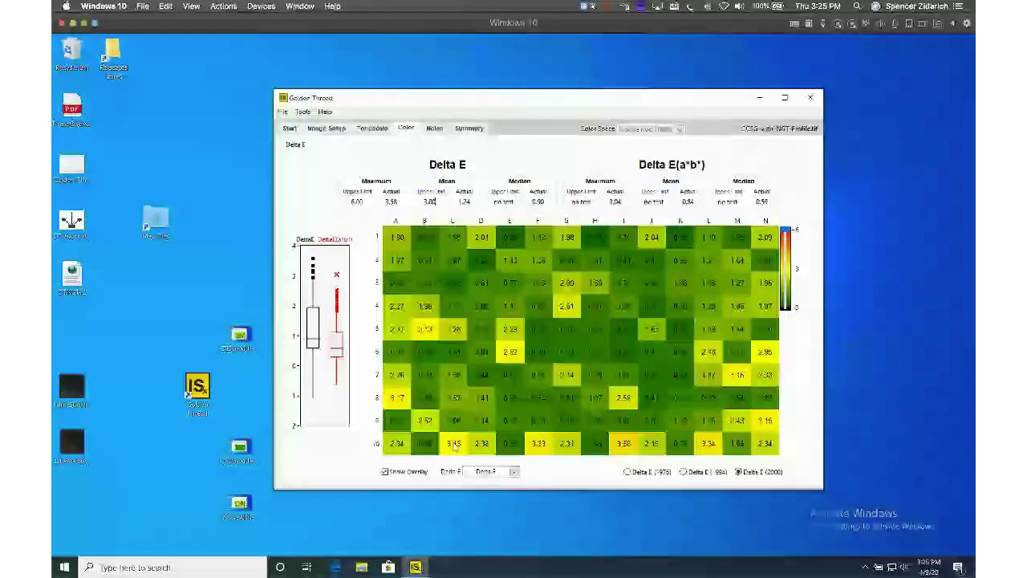
Step: Open the two-ColorChecker capture in Capture One 20 and zoom in to read the lower chart's Lab values
key(super+Tab)
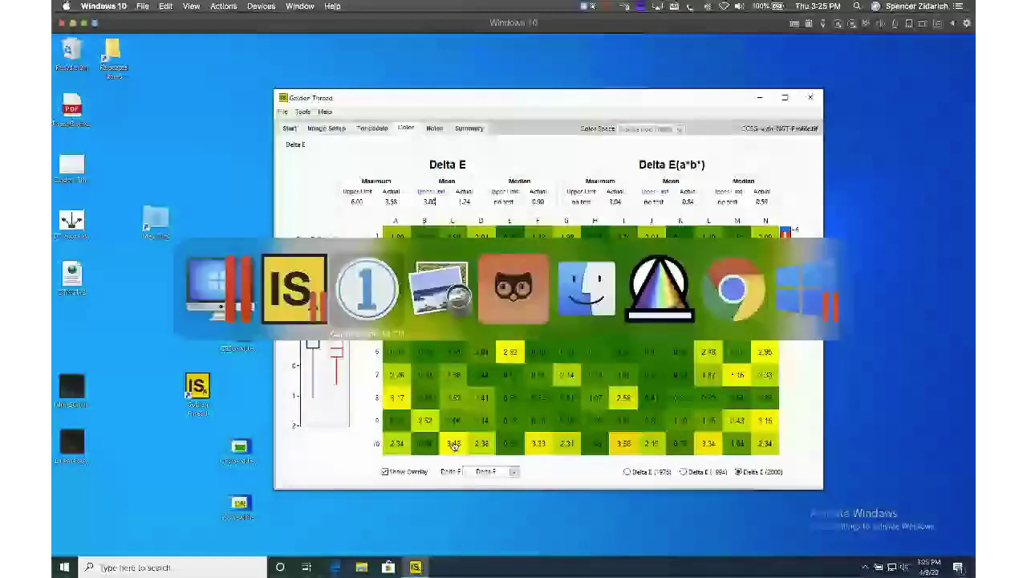
key(Tab)
key(Tab)
key(Tab)
key(Tab)
key(Tab)
click(897, 250)
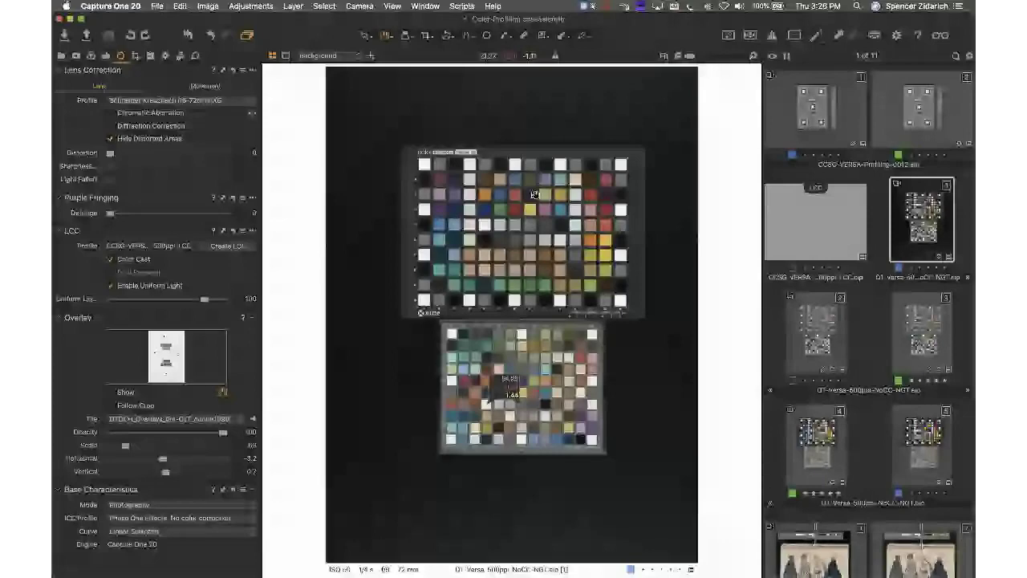
scroll(517, 225, up, 2)
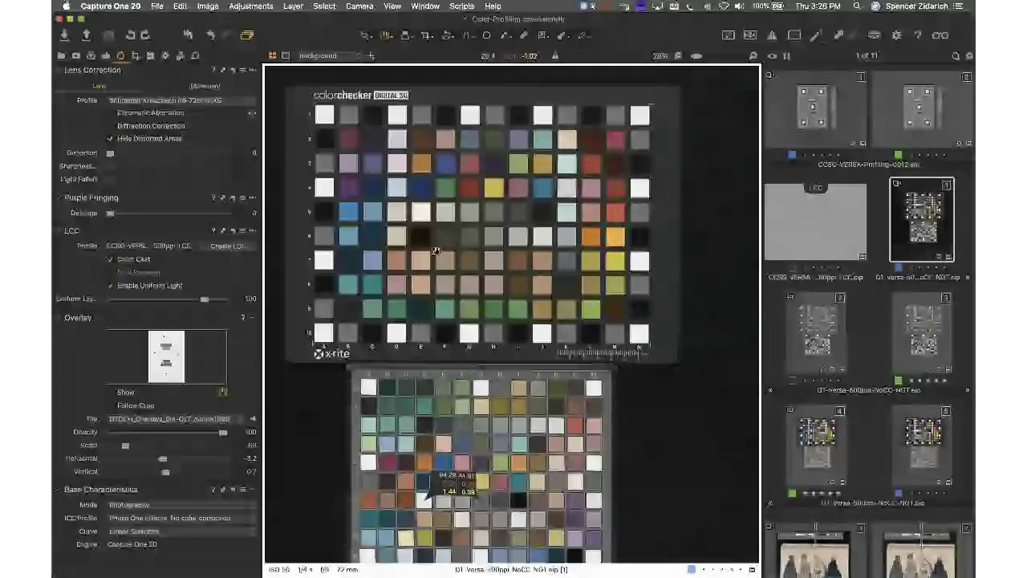
scroll(435, 252, up, 2)
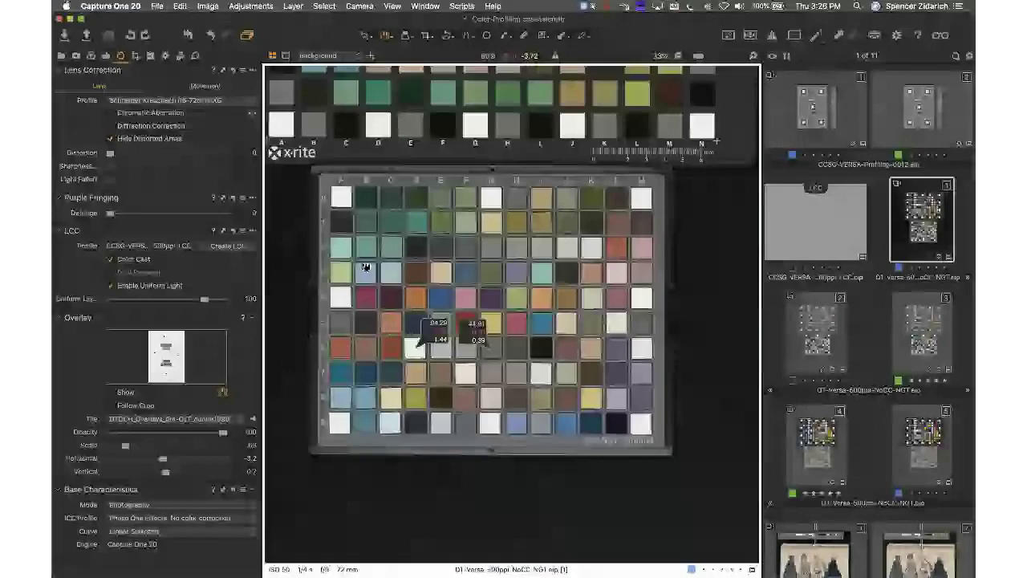
key(super+Tab)
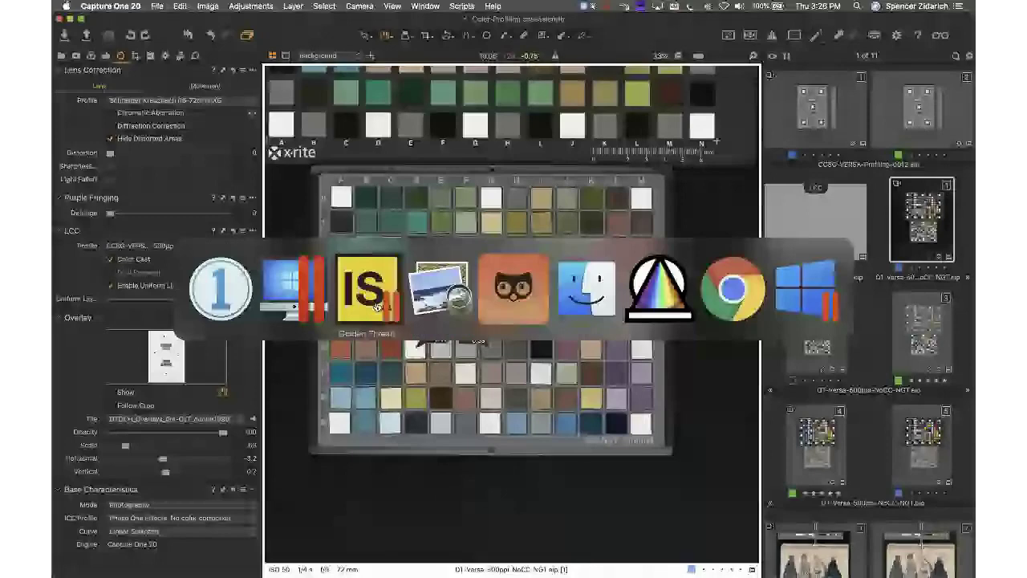
Step: Restore the minimised Preview screenshot of the 30-patch Delta E results (maximum 2.55, mean 1.55)
click(377, 305)
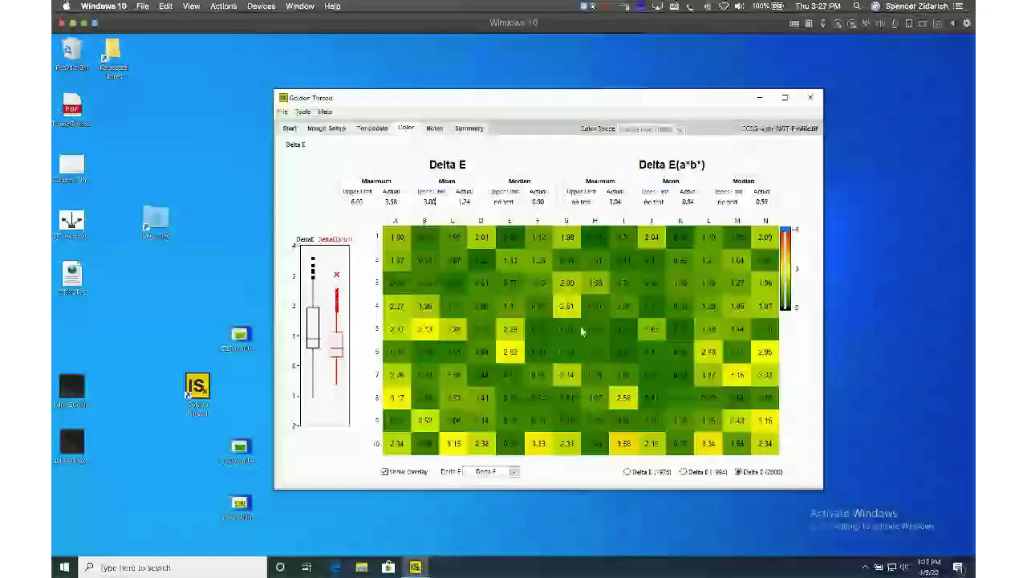
key(super+Tab)
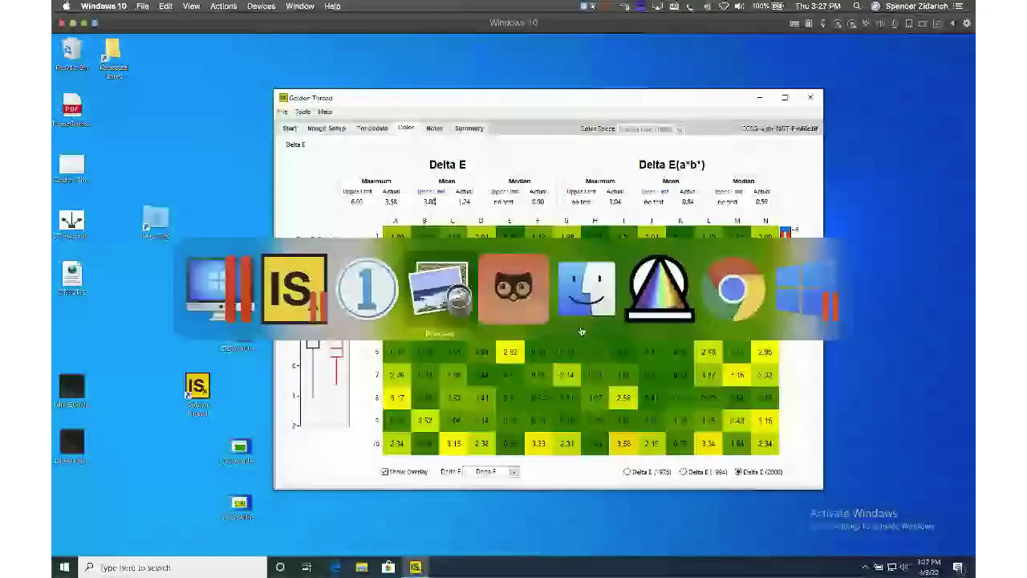
key(super+Tab)
key(super+Tab)
key(super+Tab)
click(873, 560)
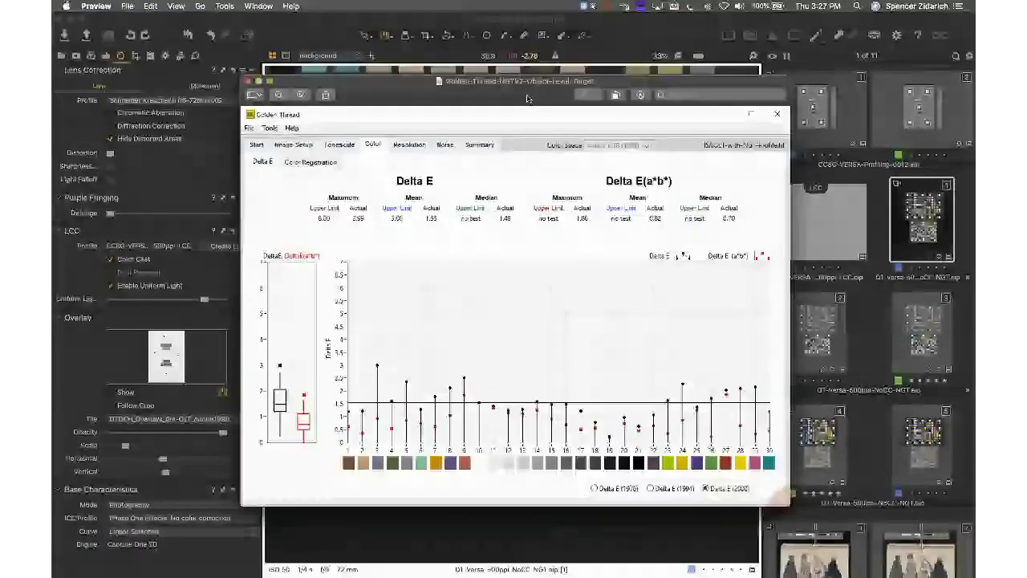
Step: Move and enlarge the Preview screenshot window, then return to GoldenThread's live heatmap
drag(528, 98, 521, 79)
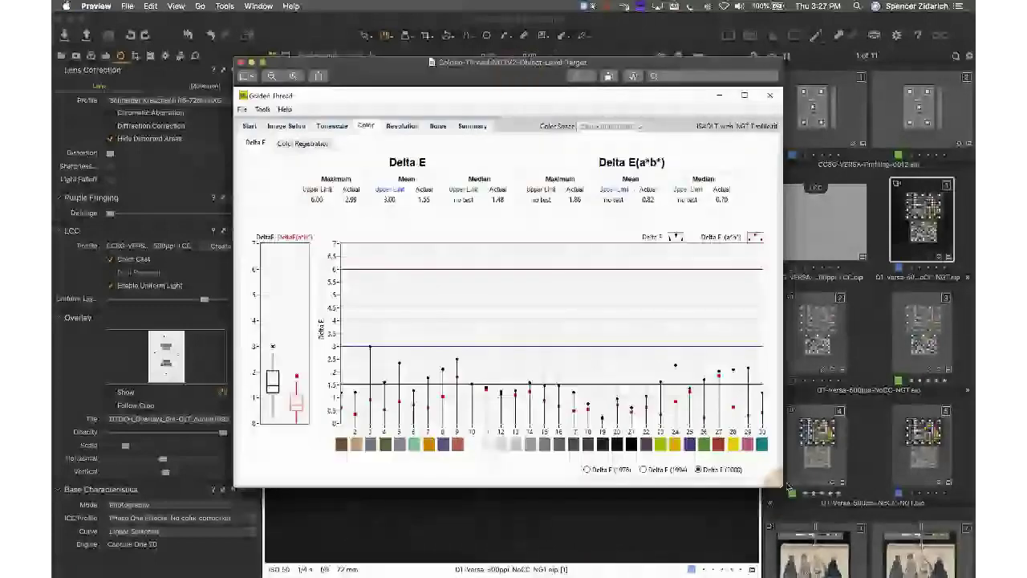
drag(788, 487, 835, 514)
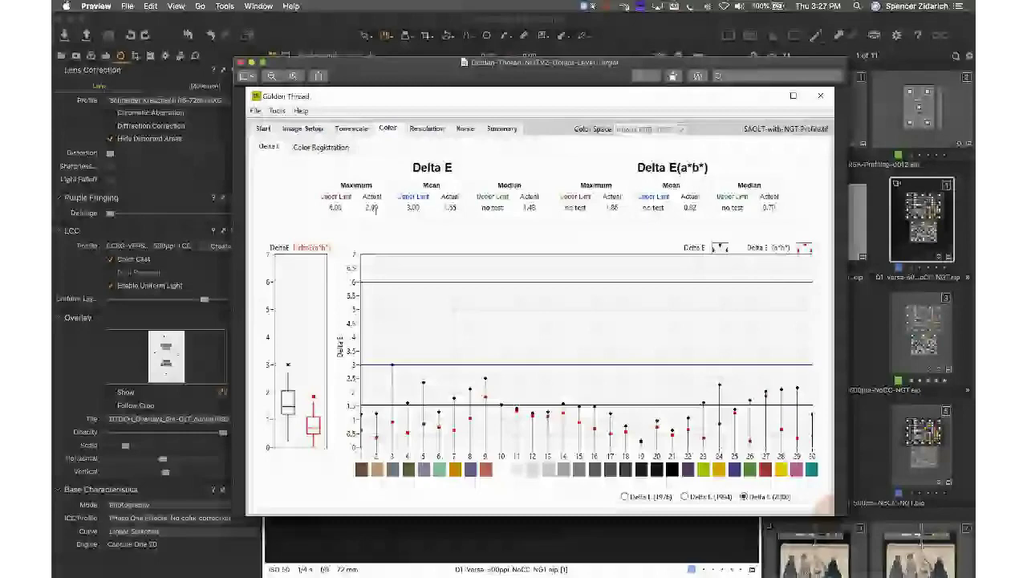
key(super+Tab)
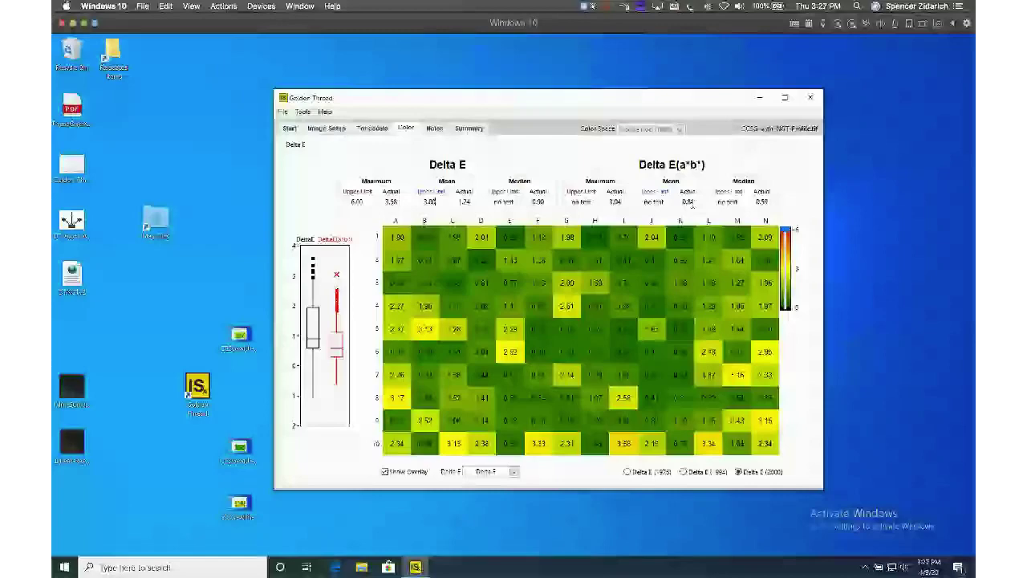
Step: Return to Capture One 20 showing the ColorChecker SG capture with its two patch readings
key(super+Tab)
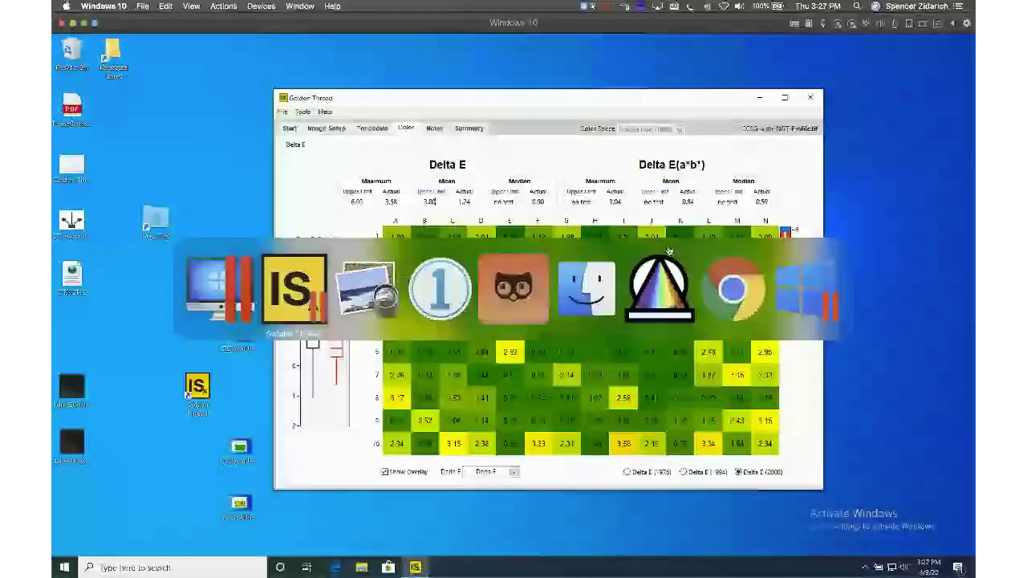
click(659, 285)
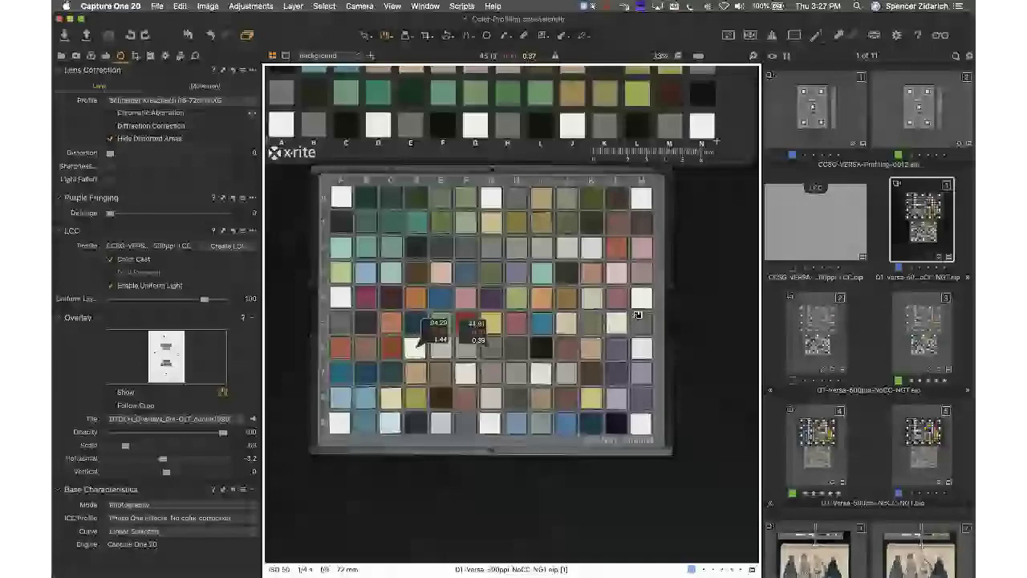
Step: Open Paper-Base-and-Print-Sample at 100% with thumbnails hidden and the process recipes showing
scroll(915, 396, down, 1)
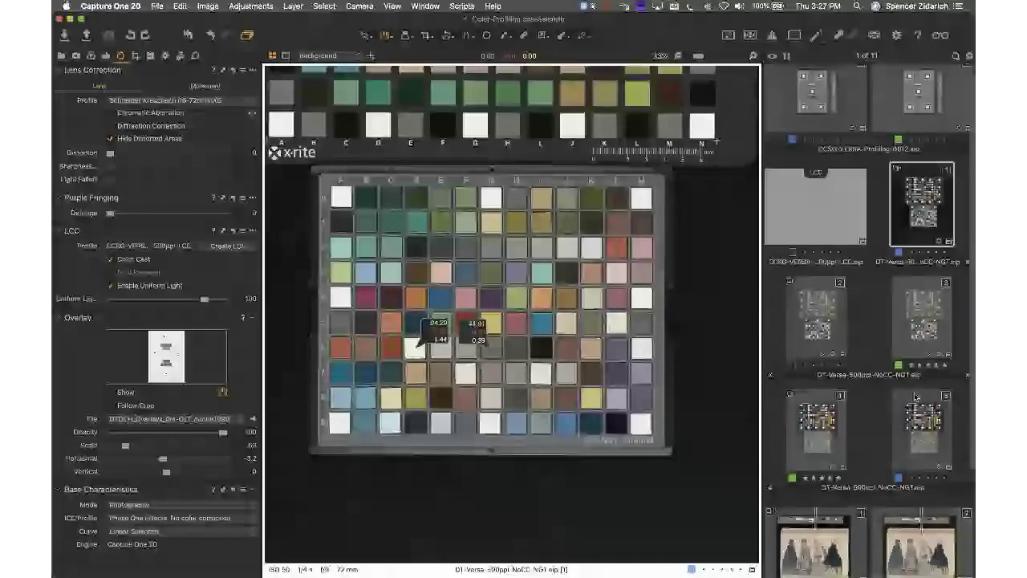
key(End)
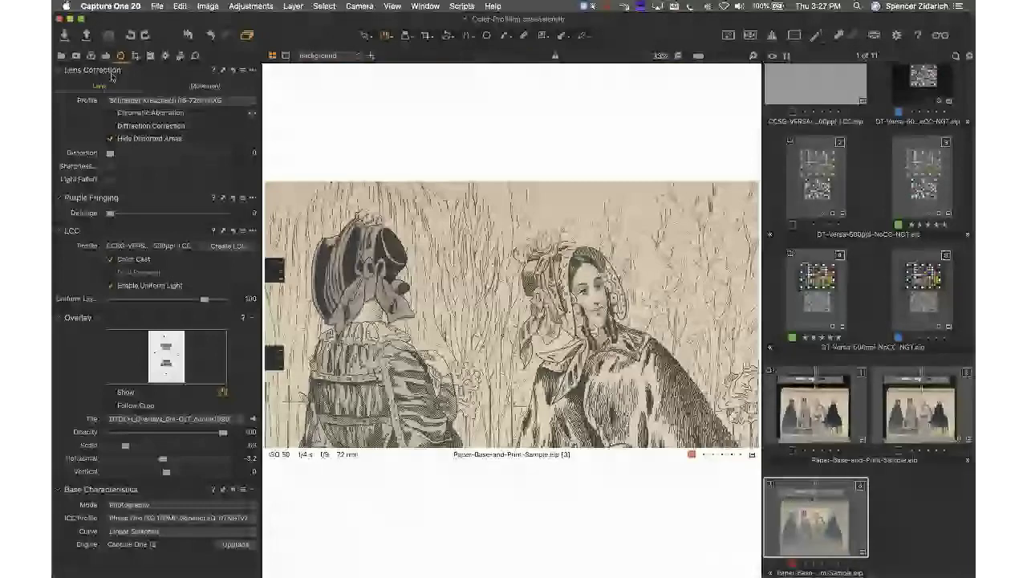
key(super+shift+b)
click(568, 297)
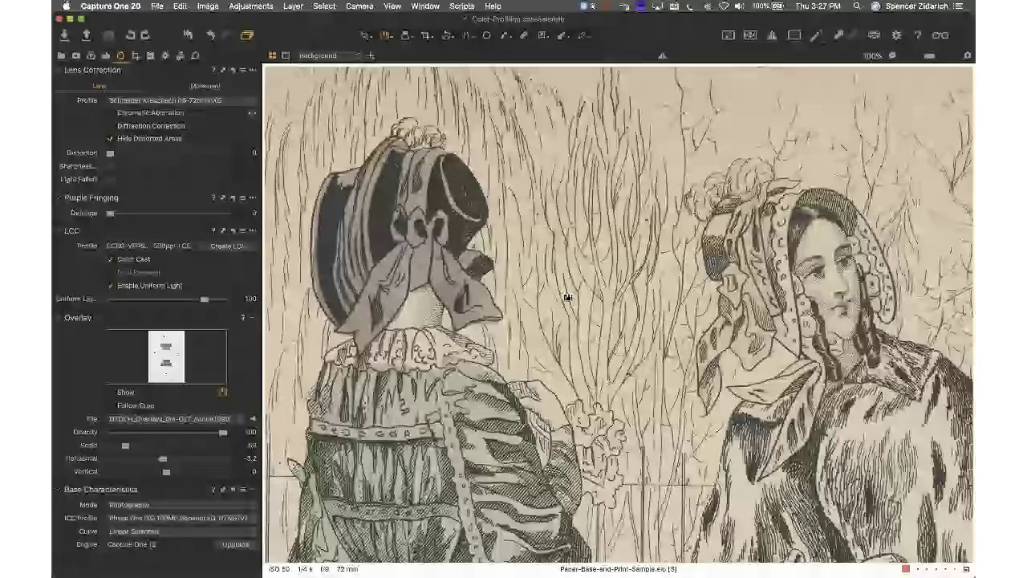
key(super+t)
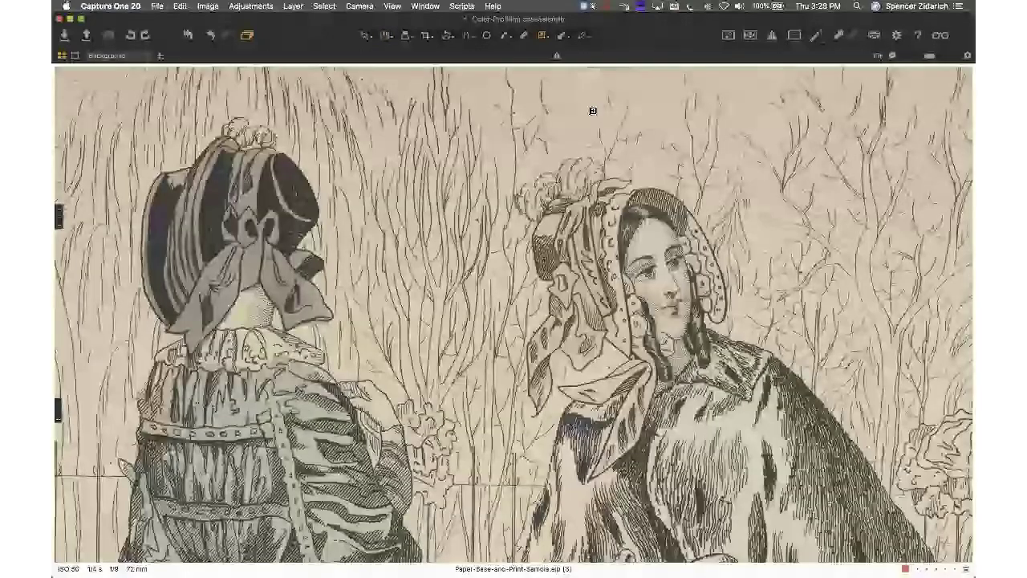
key(super+t)
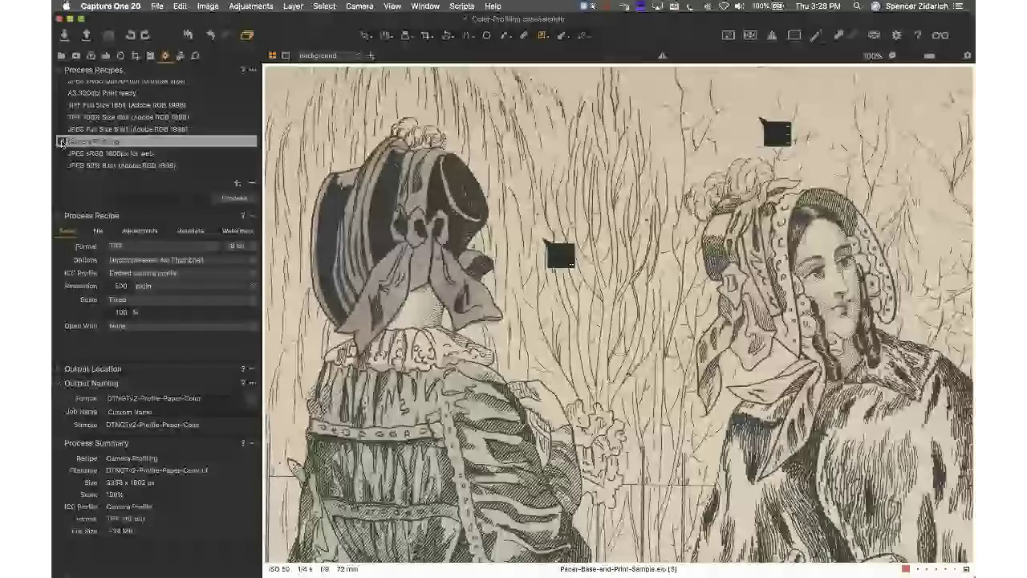
Step: Switch the active process recipe from Camera Profiling to TIFF Full Size 16bit (Adobe RGB 1998)
click(62, 142)
click(62, 143)
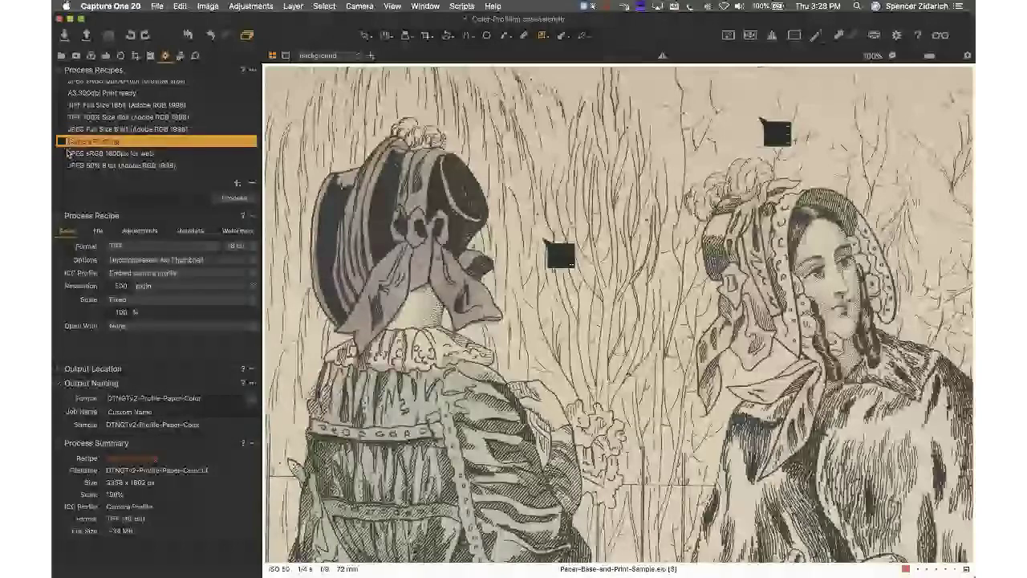
click(66, 106)
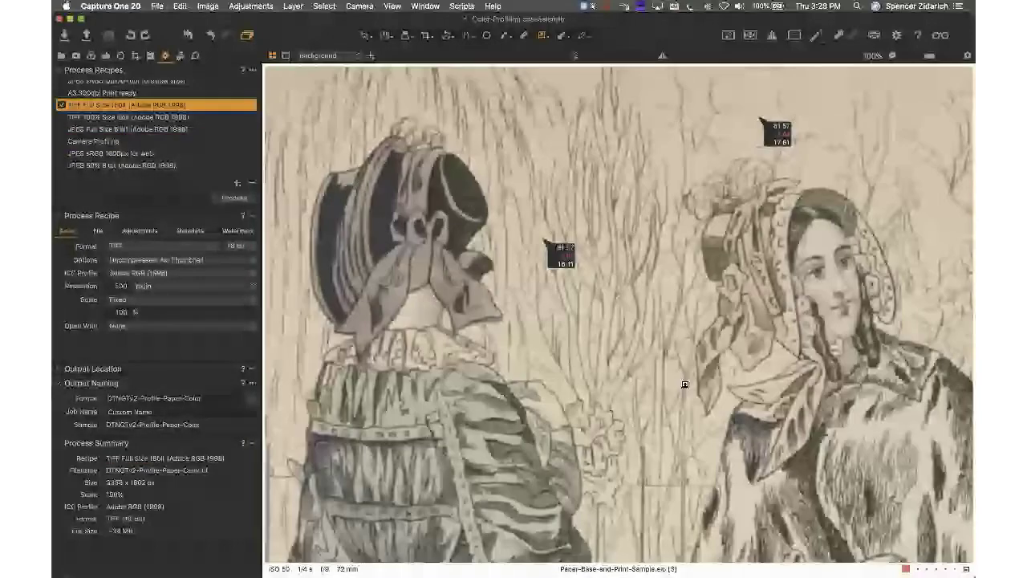
Step: Move a colour readout lower on the print, then view variant 2 with tools and browser restored
key(super+t)
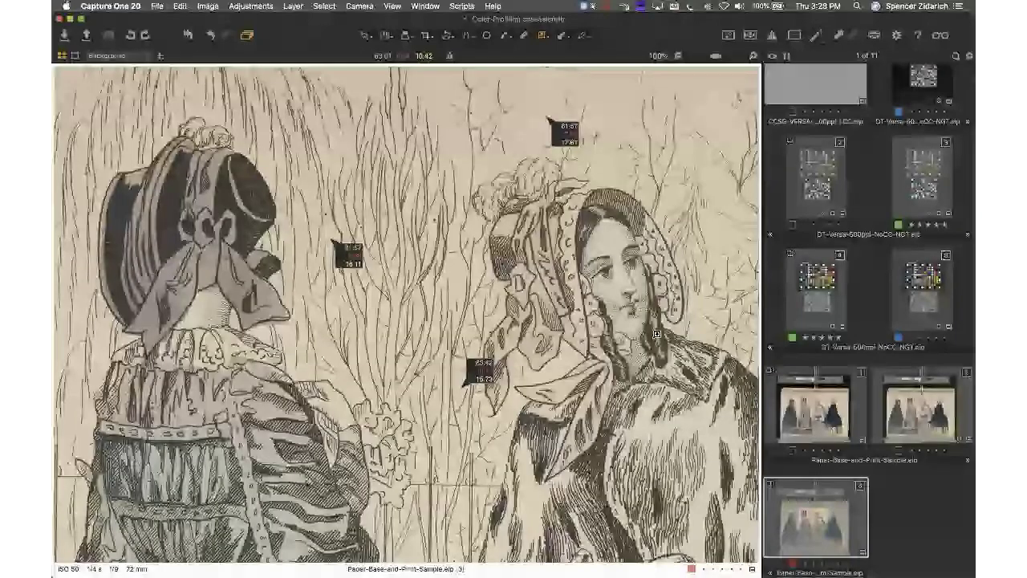
key(super+b)
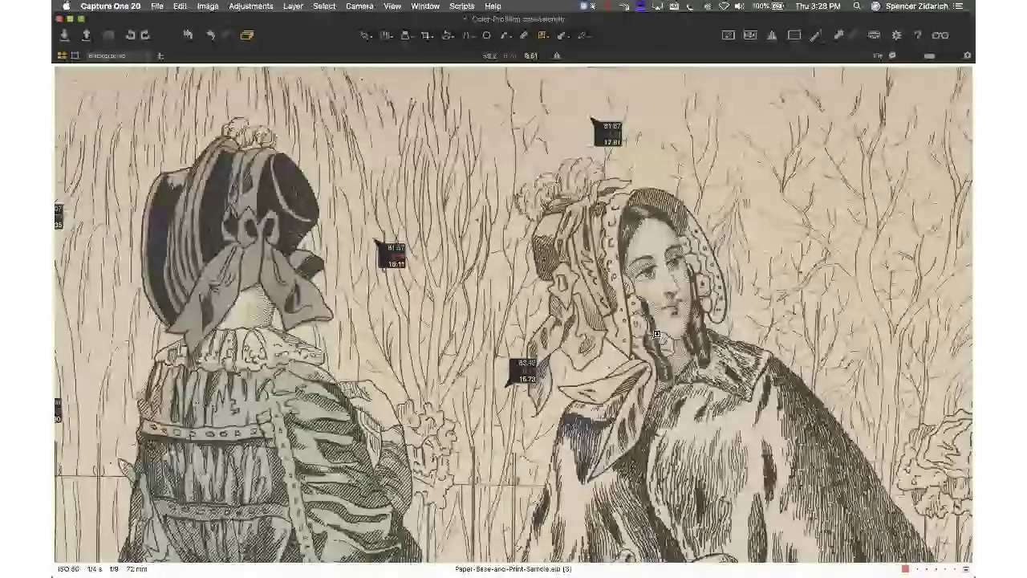
drag(530, 372, 523, 434)
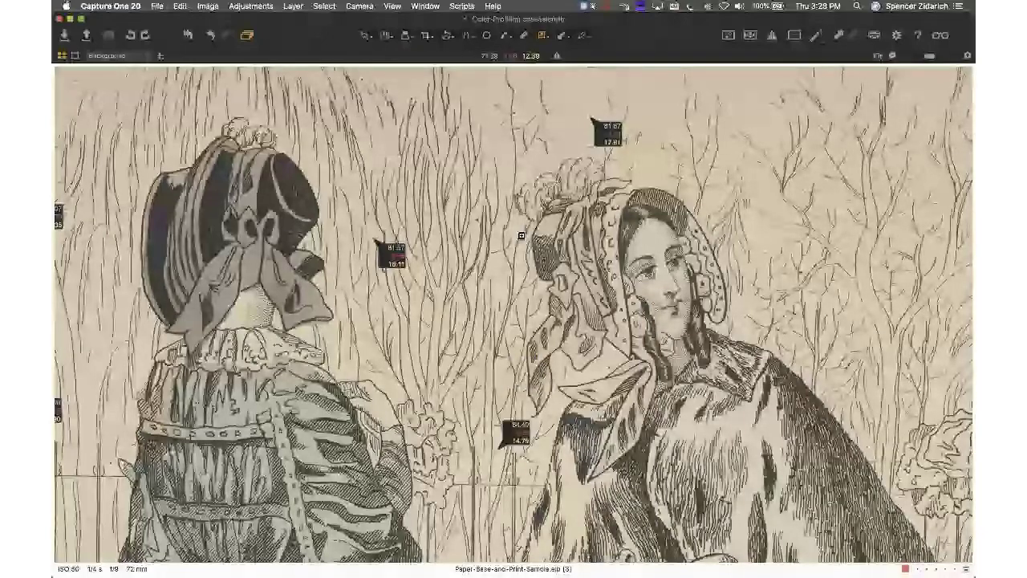
key(Left)
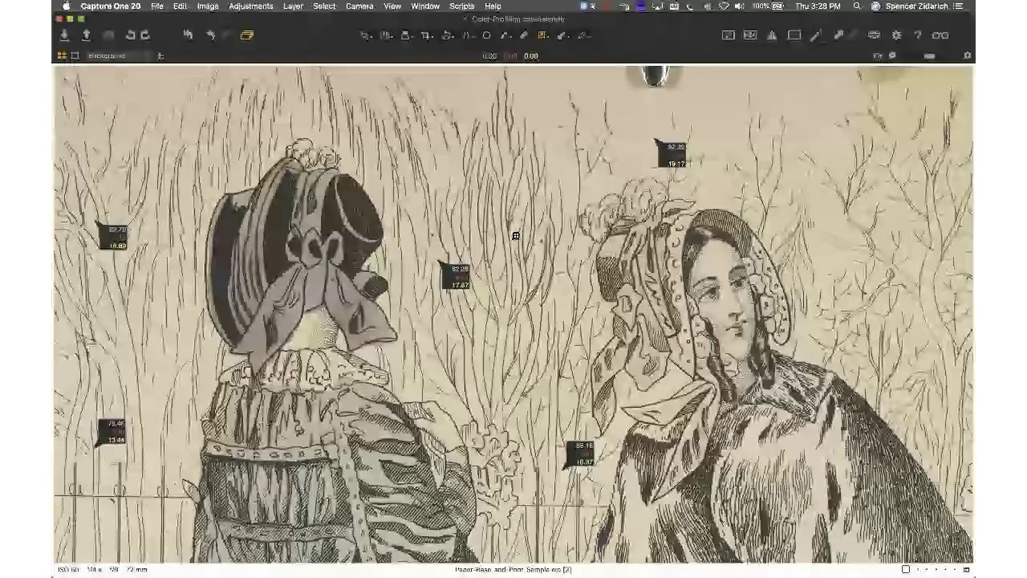
key(super+t)
key(super+b)
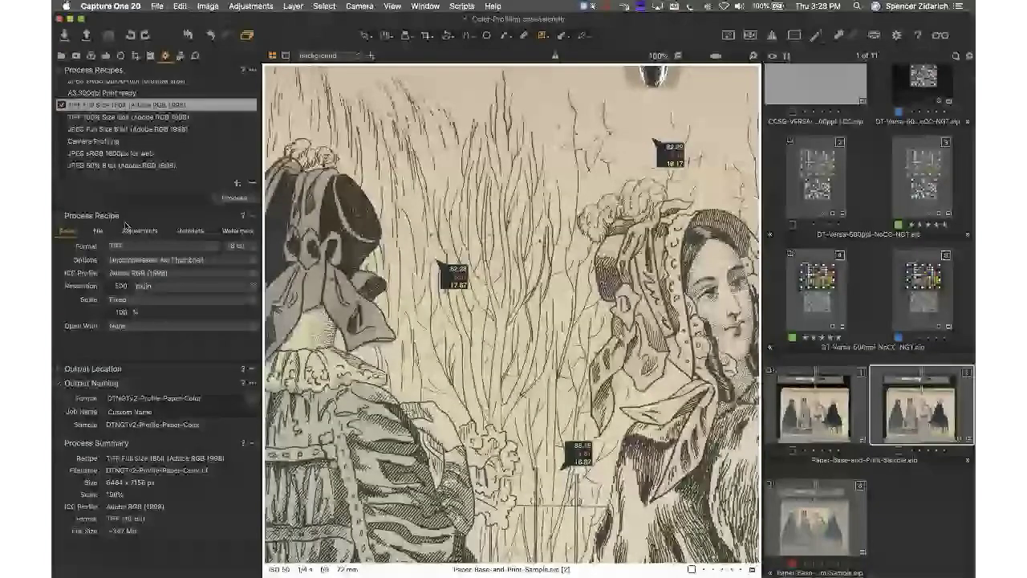
key(super+alt+3)
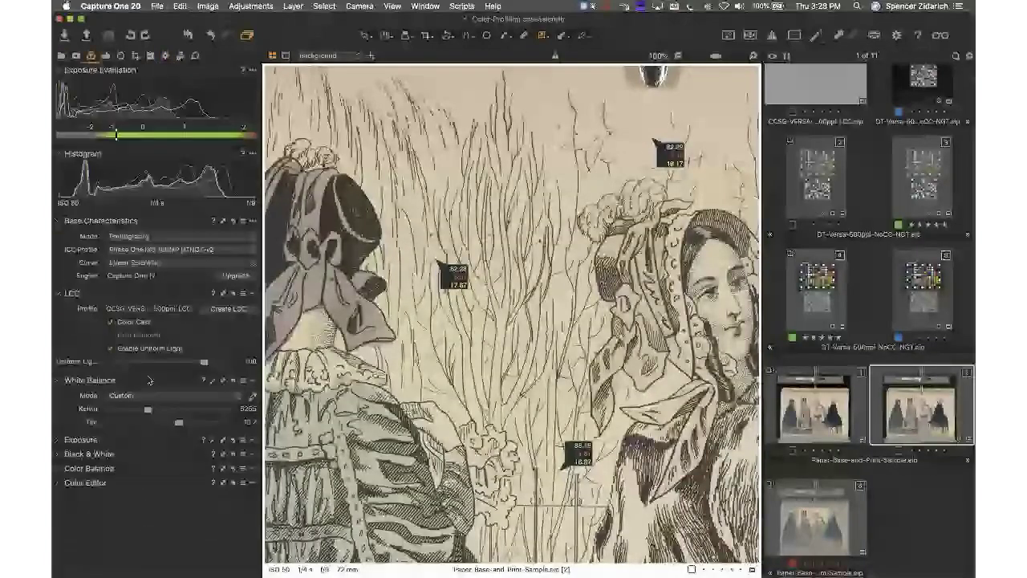
Step: Select variant 2 of the print sample and hide the tools and browser panels
click(797, 490)
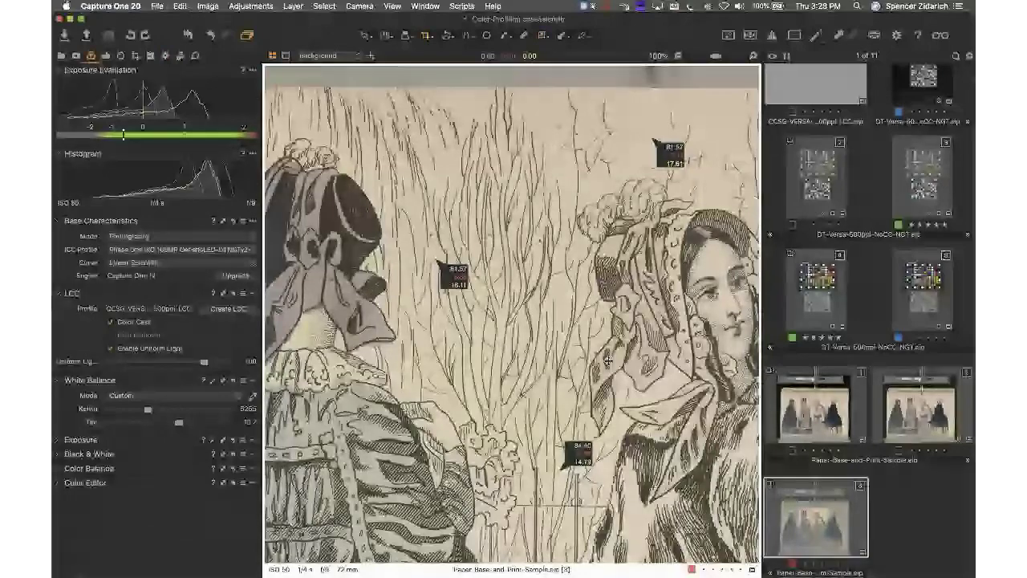
click(889, 410)
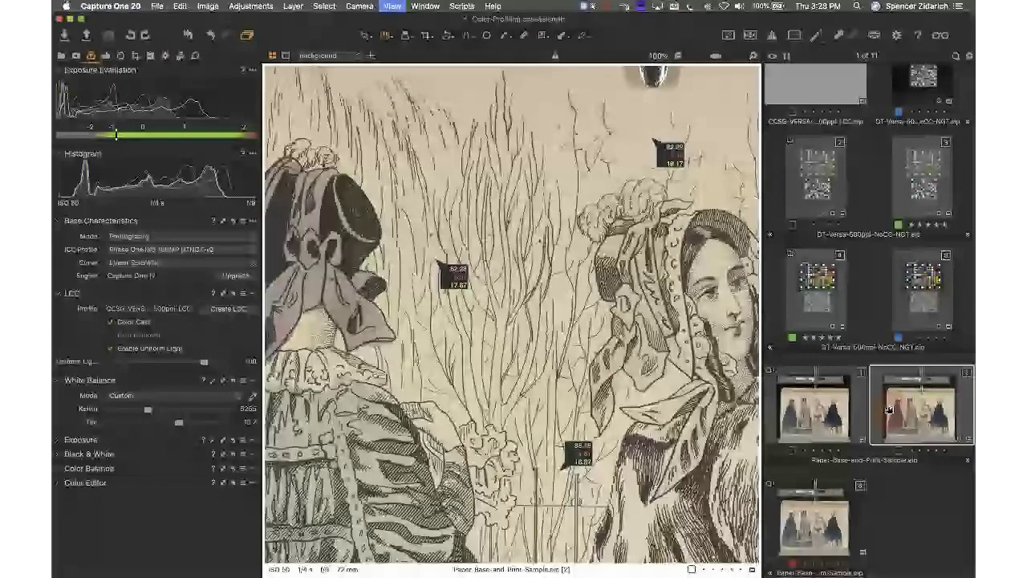
key(super+t)
key(super+b)
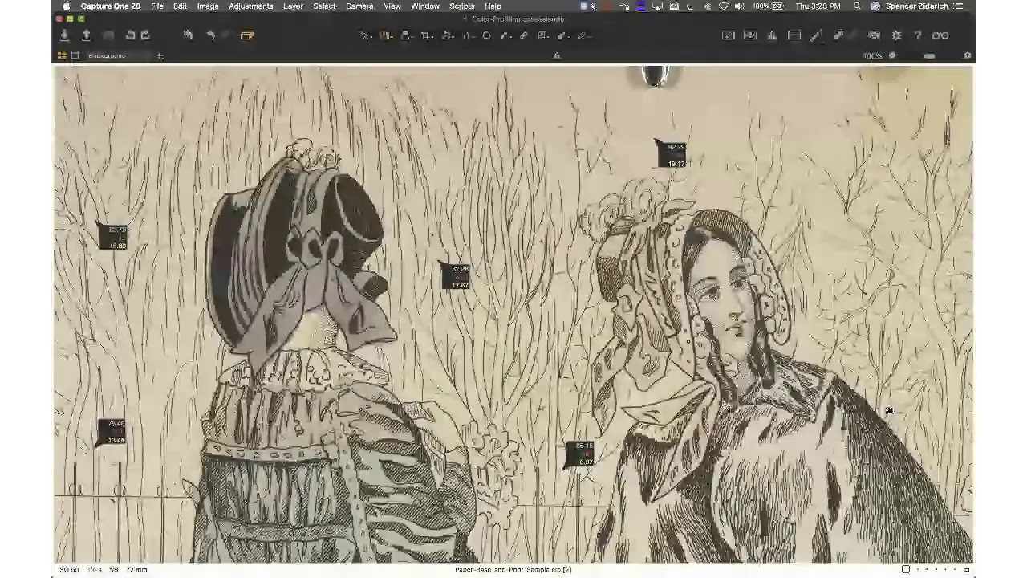
Step: Flip twice between variants 2 and 3, comparing their paper-base Lab readouts, ending on variant 2
key(Right)
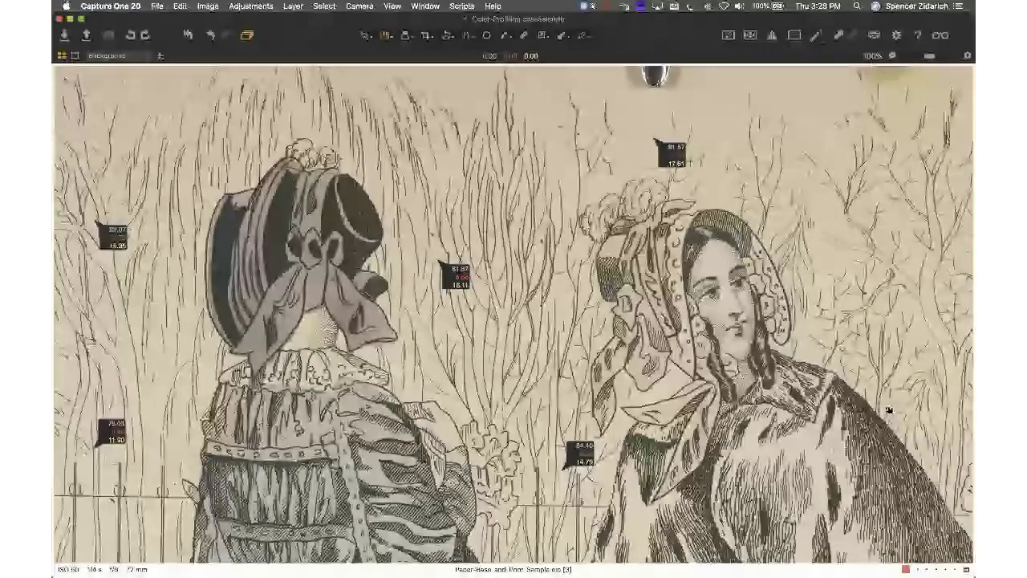
key(Left)
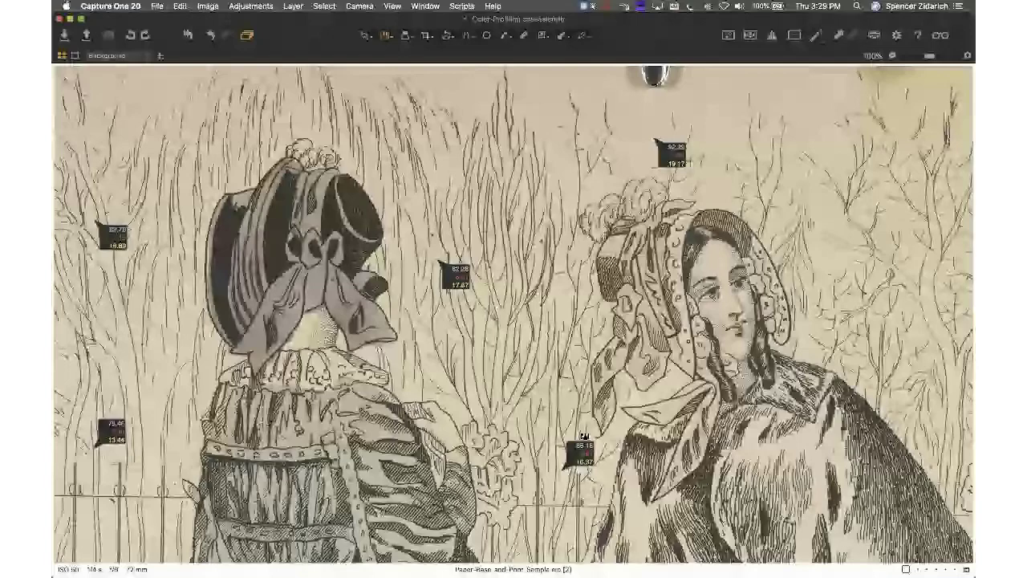
key(Right)
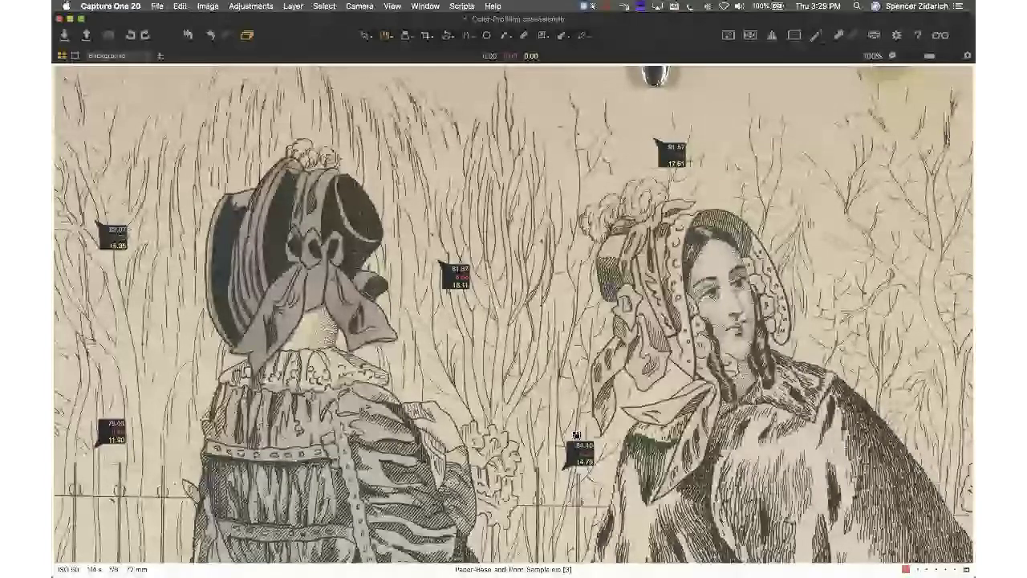
key(Left)
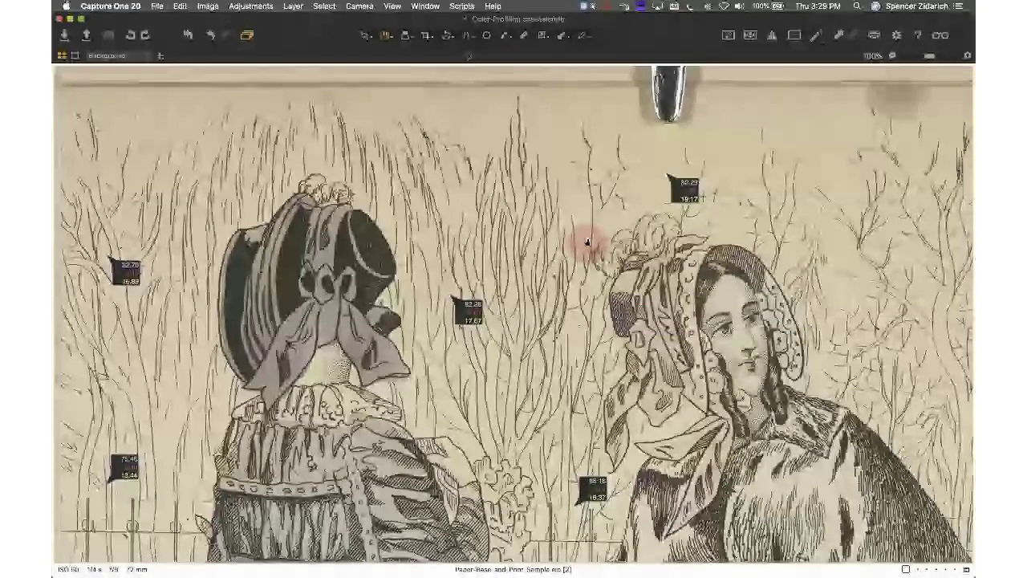
Step: Pan the print sample slightly and flip twice between variants 3 and 2 to compare readouts
scroll(587, 249, left, 2)
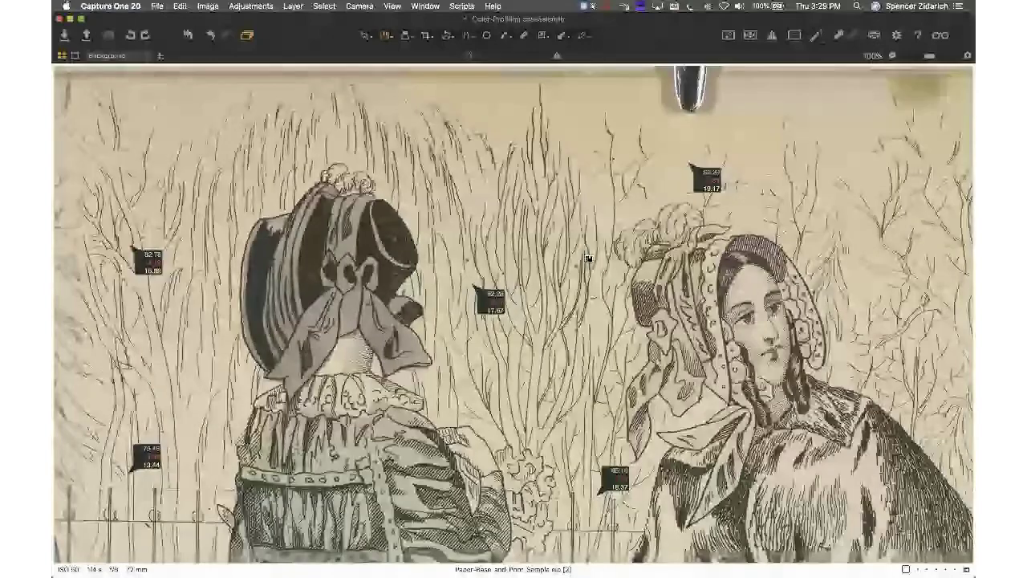
scroll(444, 235, down, 1)
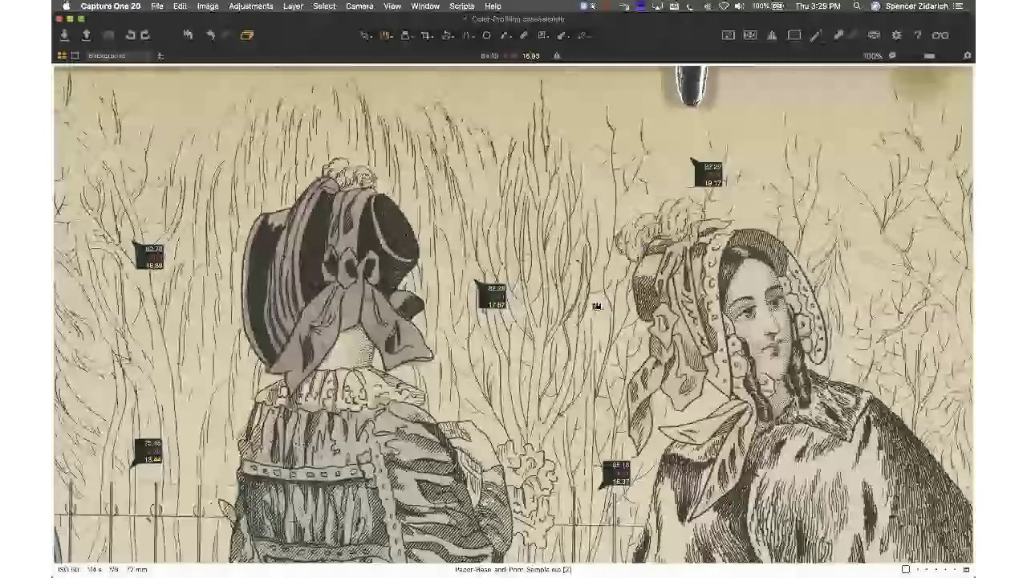
drag(596, 305, 595, 298)
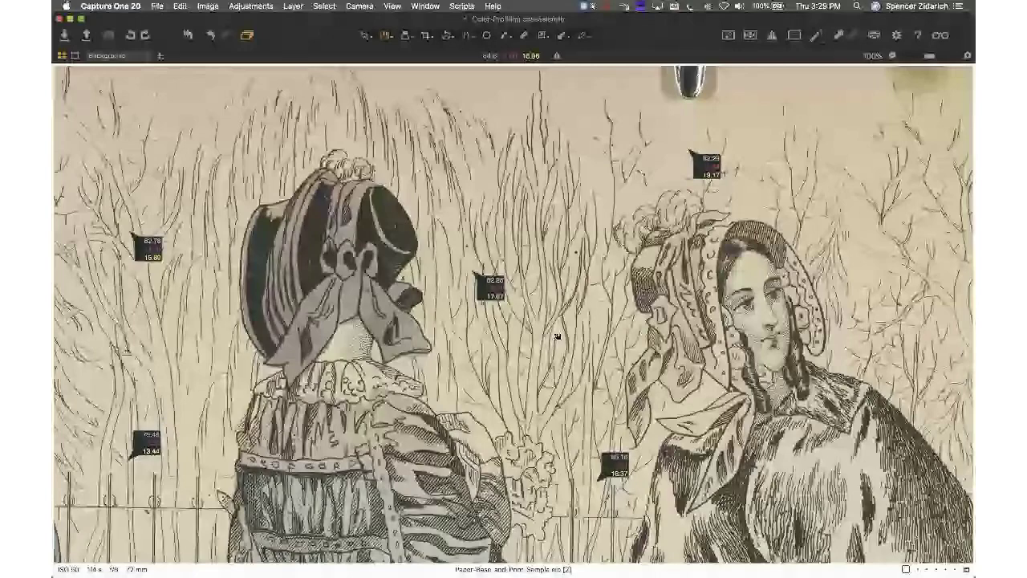
key(Right)
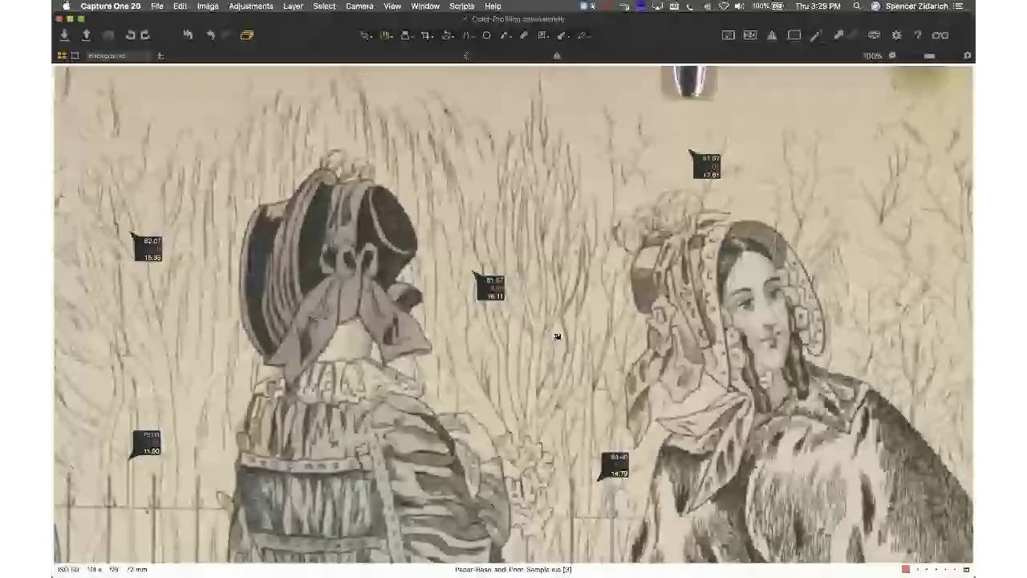
key(Left)
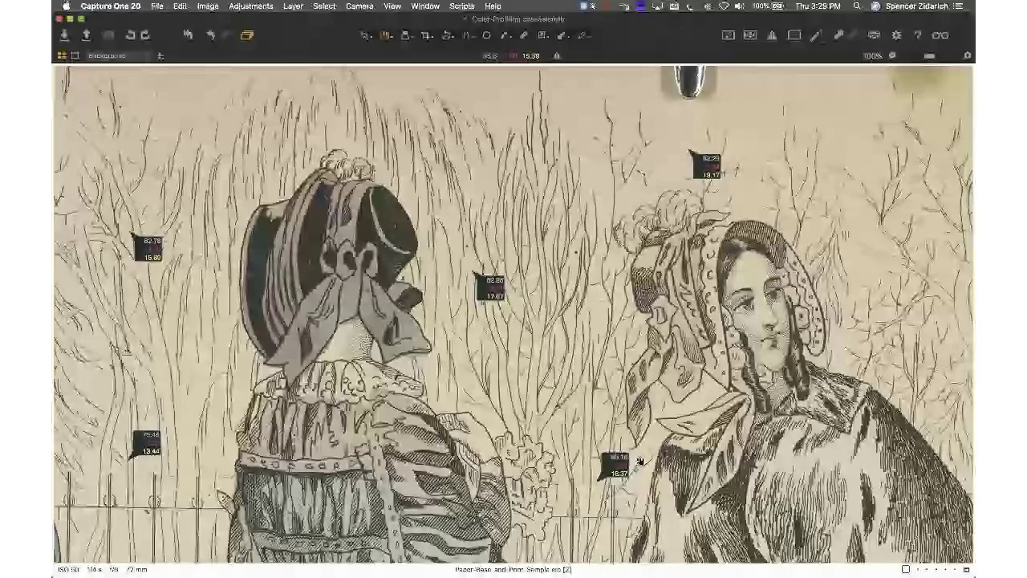
key(Right)
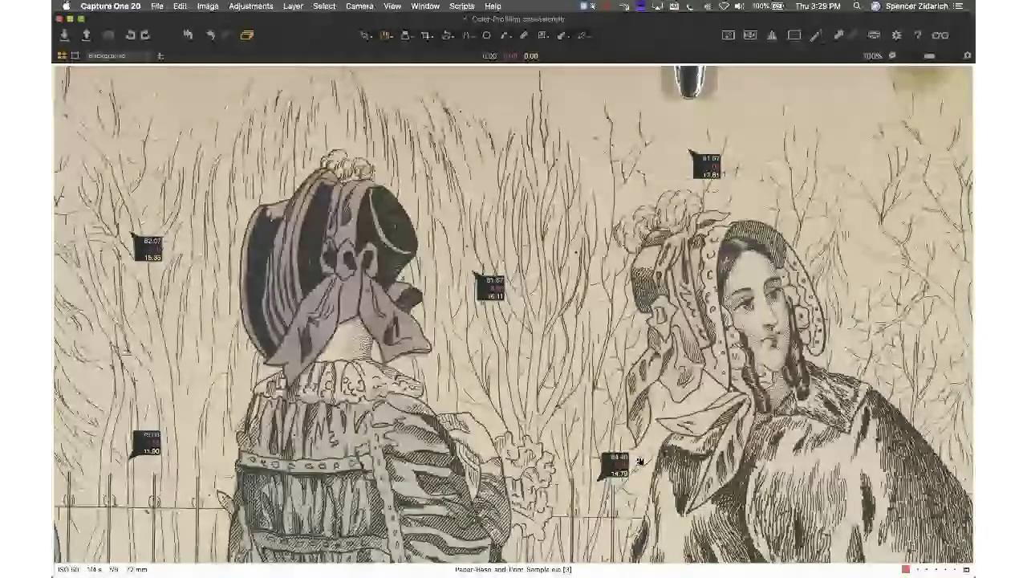
key(Left)
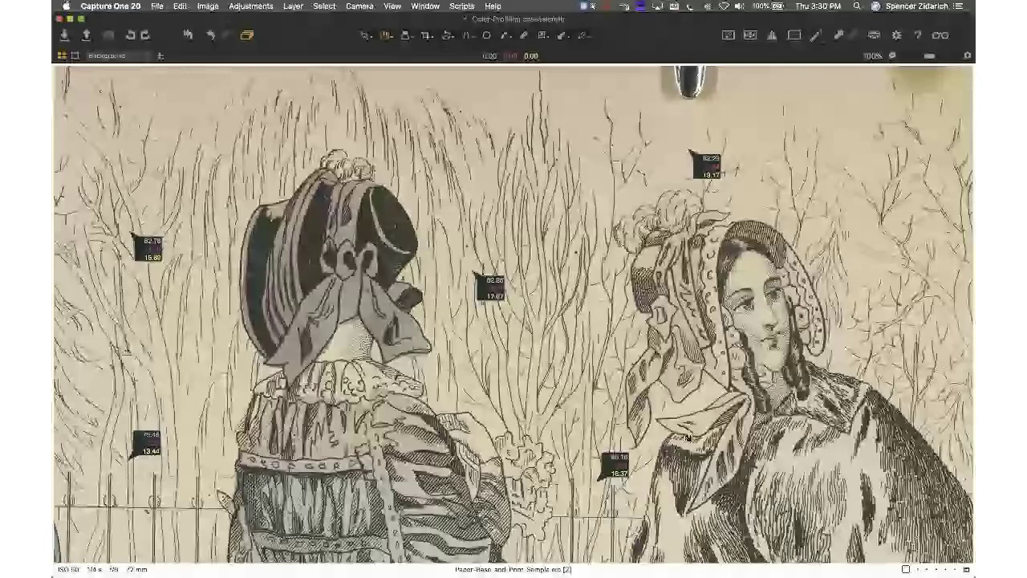
Step: Show the thumbnail browser and tools panel again, then bring up the app switcher
key(super+shift+b)
key(super+shift+b)
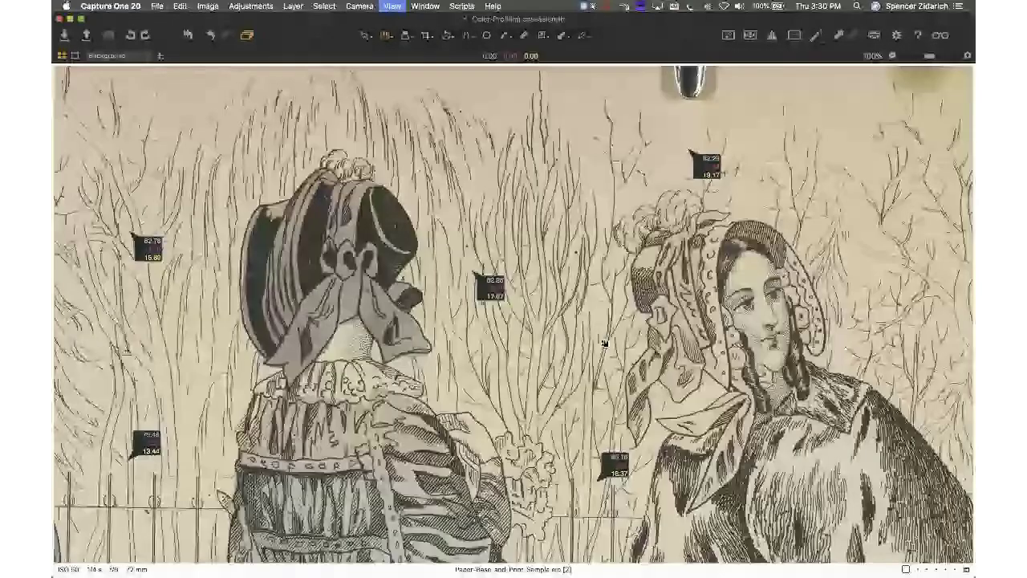
key(super+t)
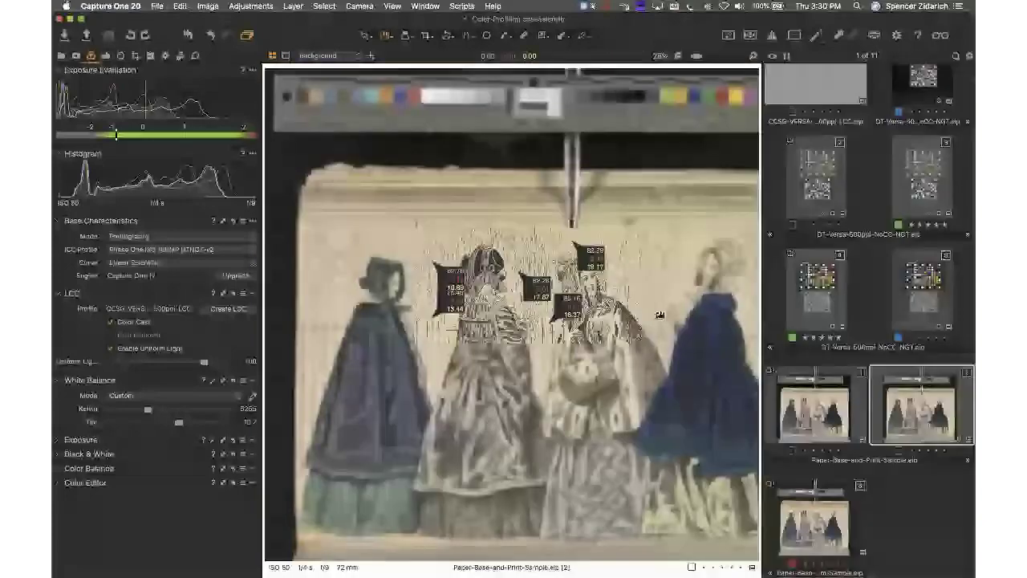
key(super+Tab)
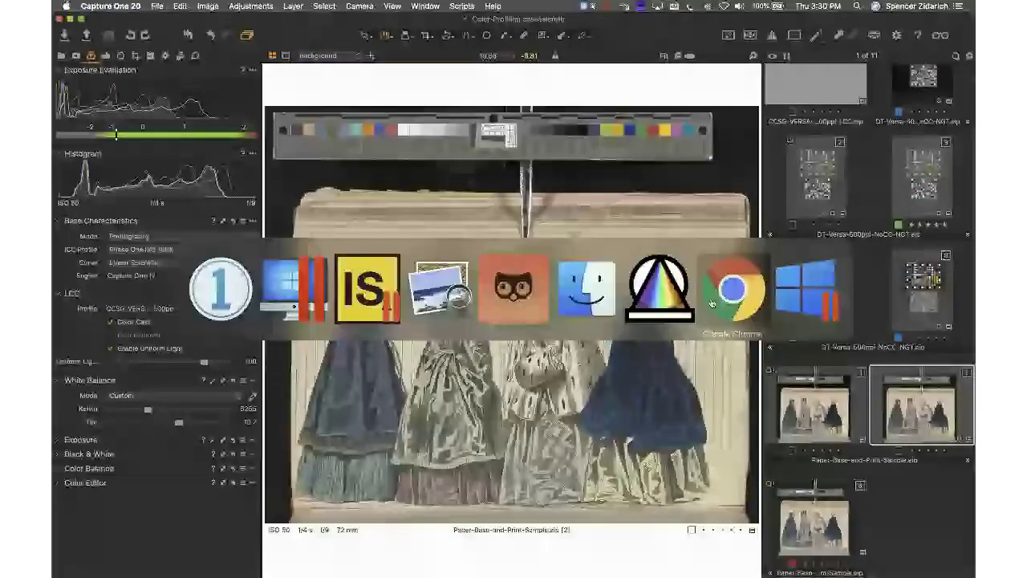